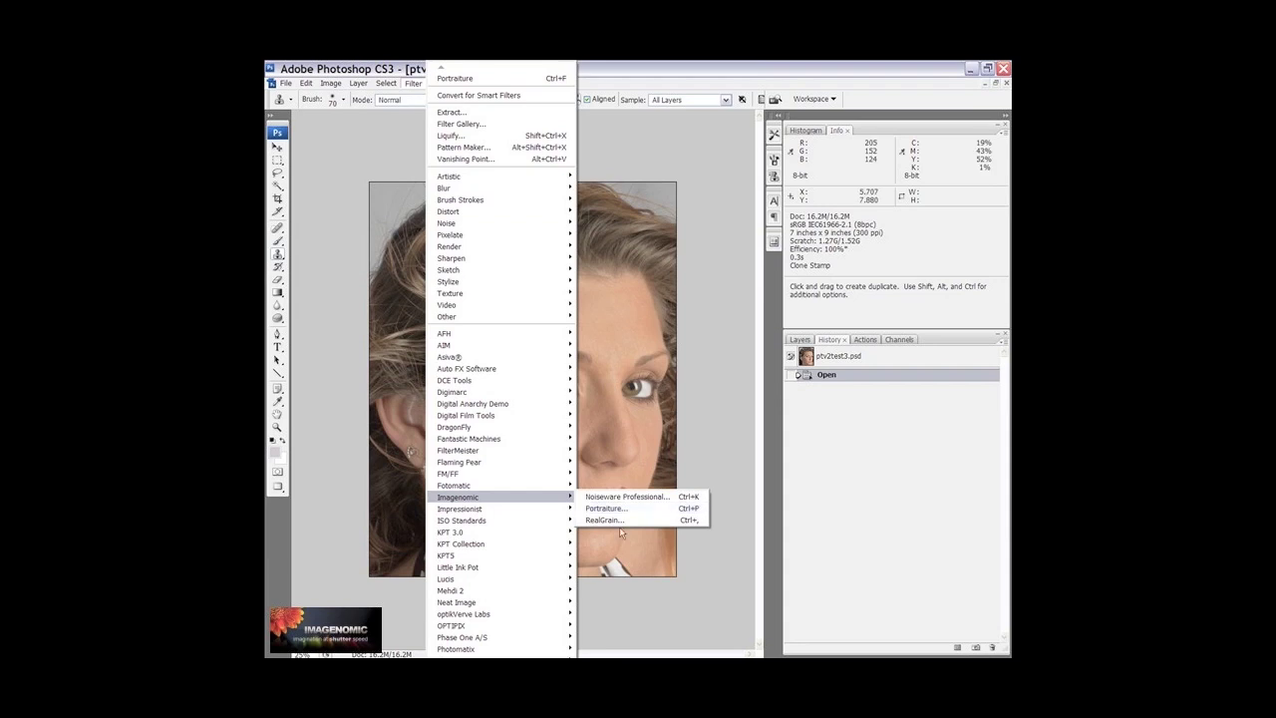
Step: Launch the Imagenomic Portraiture filter on the portrait and start saving its current settings as a preset
left_click(608, 509)
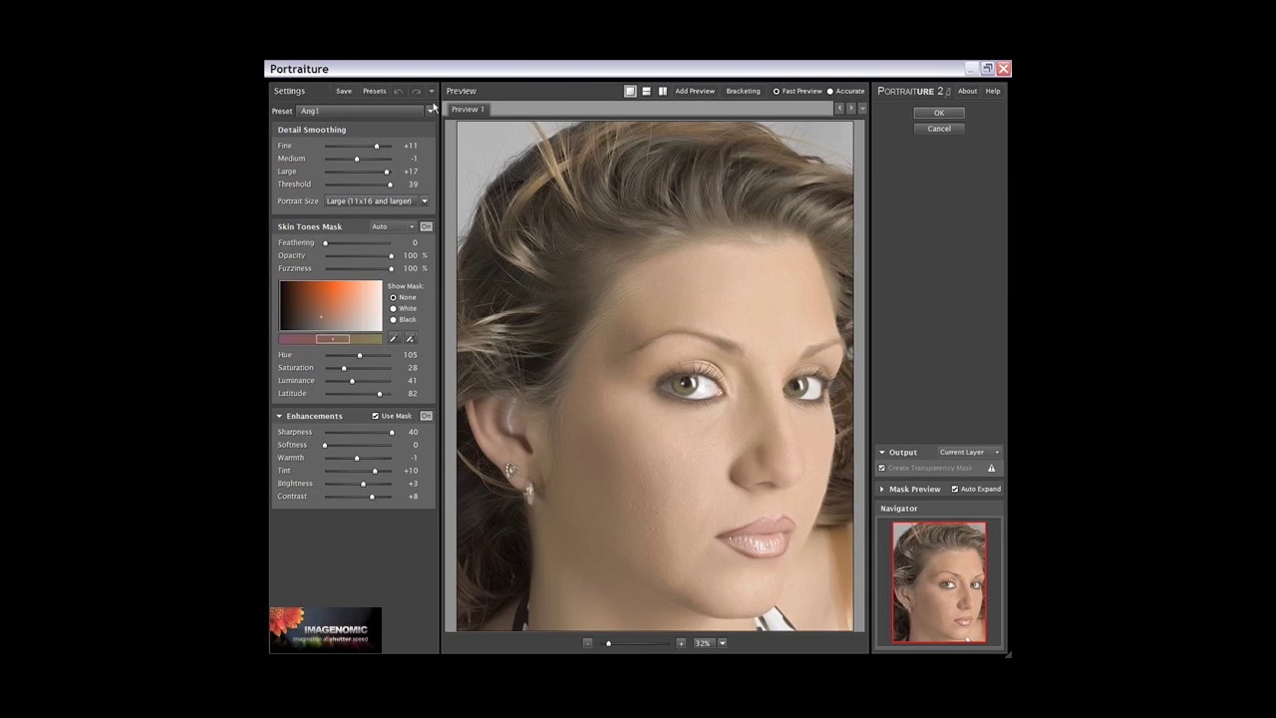
left_click(344, 92)
left_click_drag(388, 121, 610, 252)
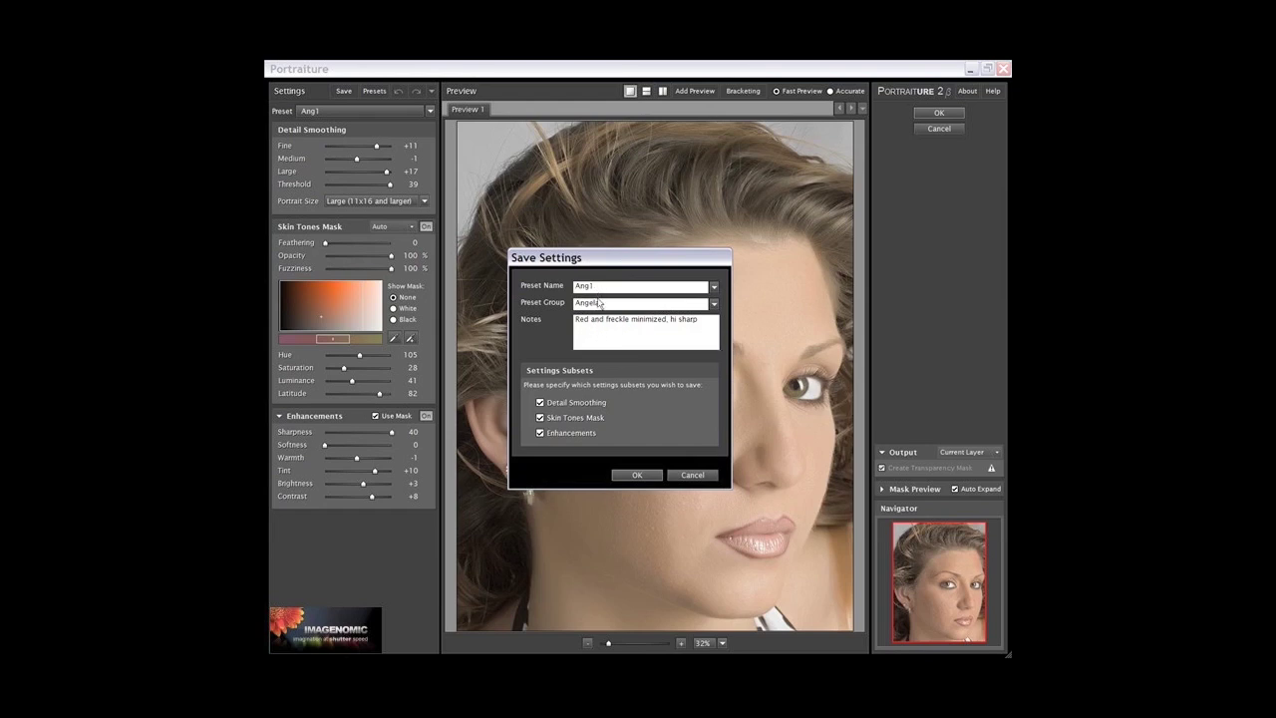
Step: Check the existing preset names and groups, and save the settings as Ang1 in its current group with all three settings subsets included
left_click(712, 288)
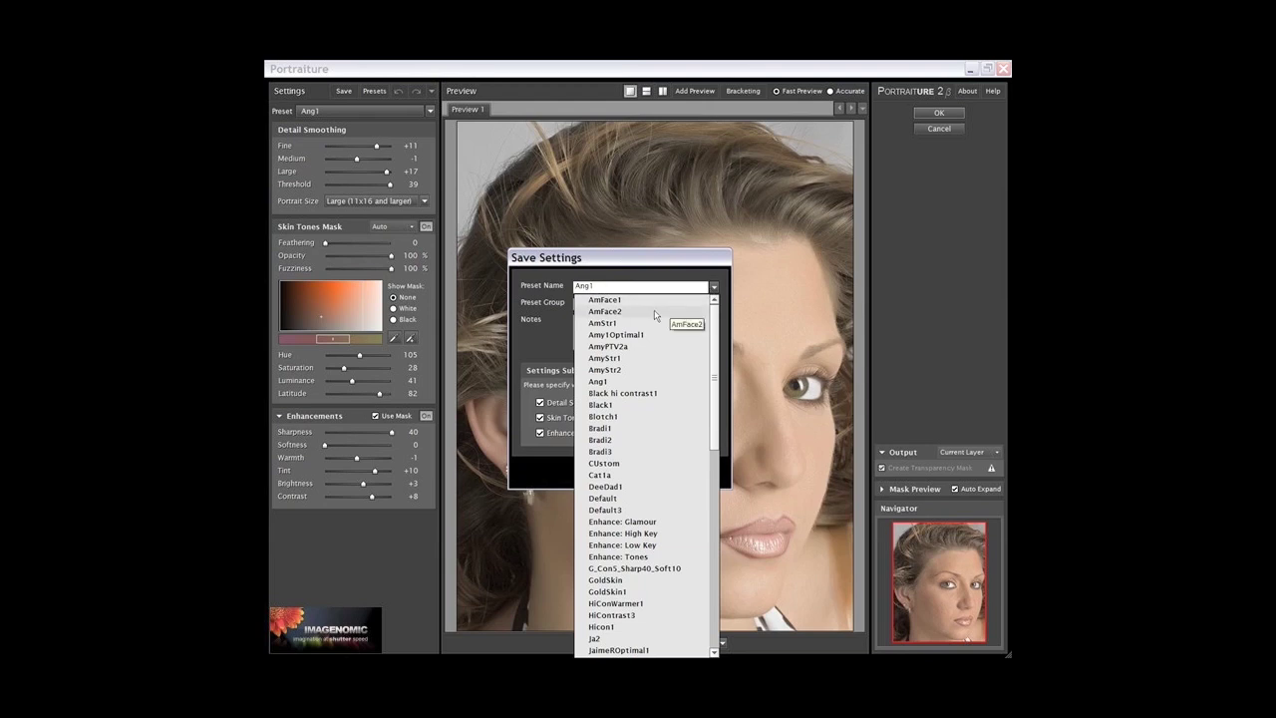
scroll(703, 468, "down", 6)
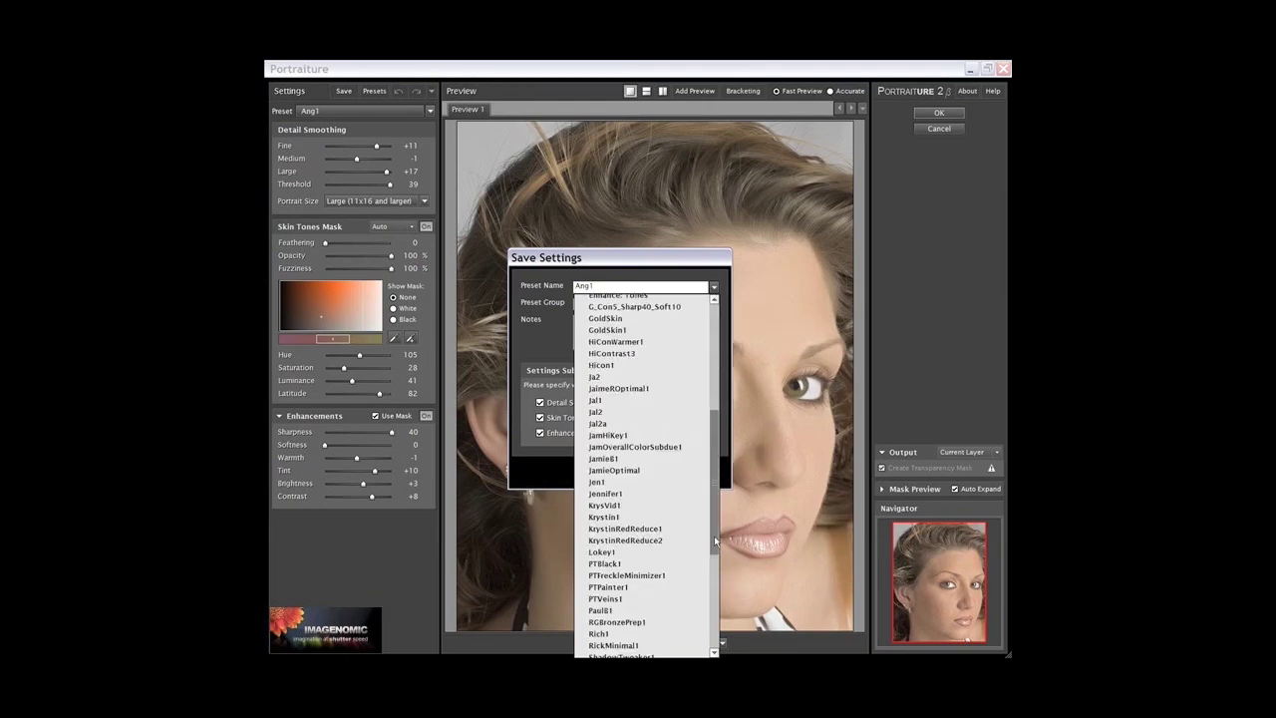
scroll(702, 525, "up", 6)
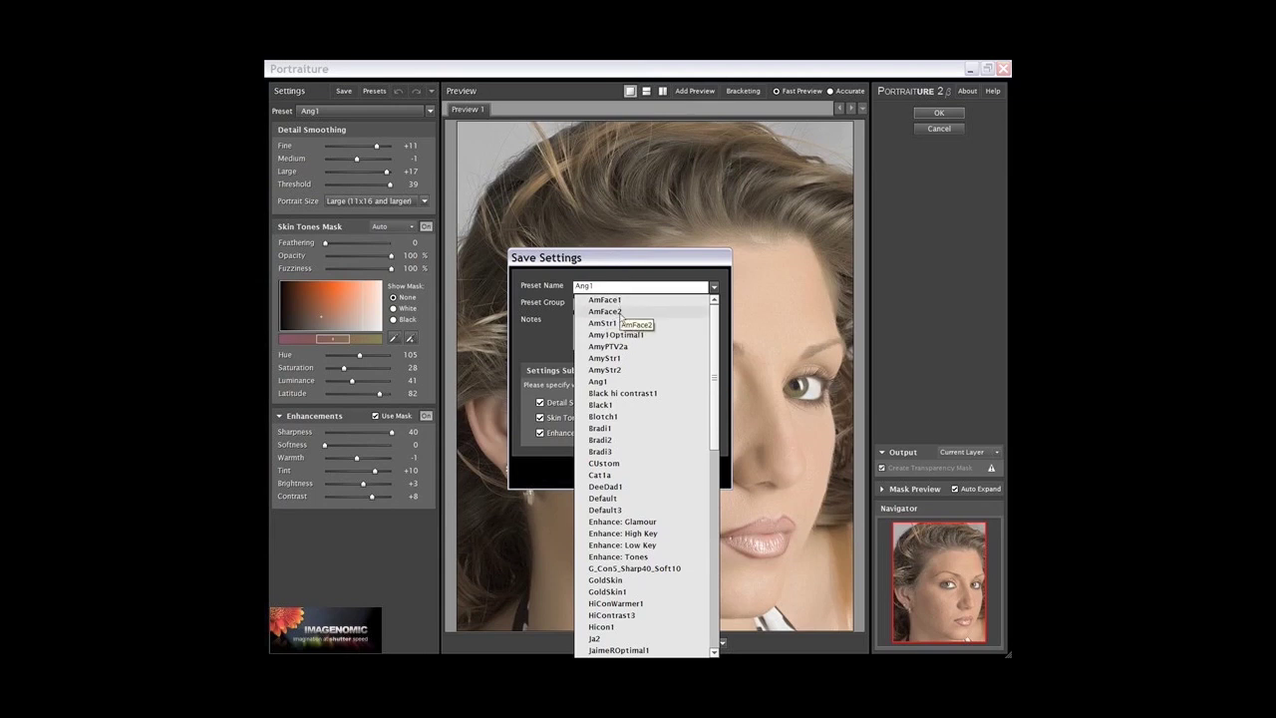
left_click(634, 264)
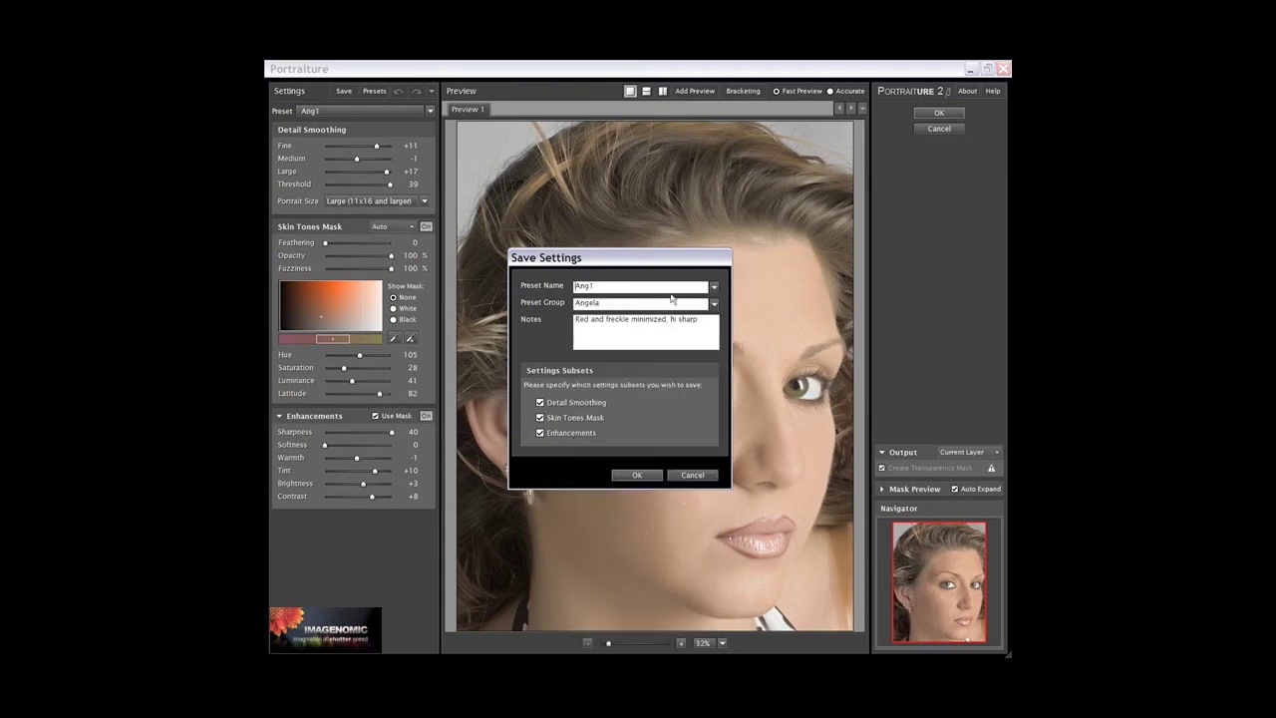
left_click(674, 301)
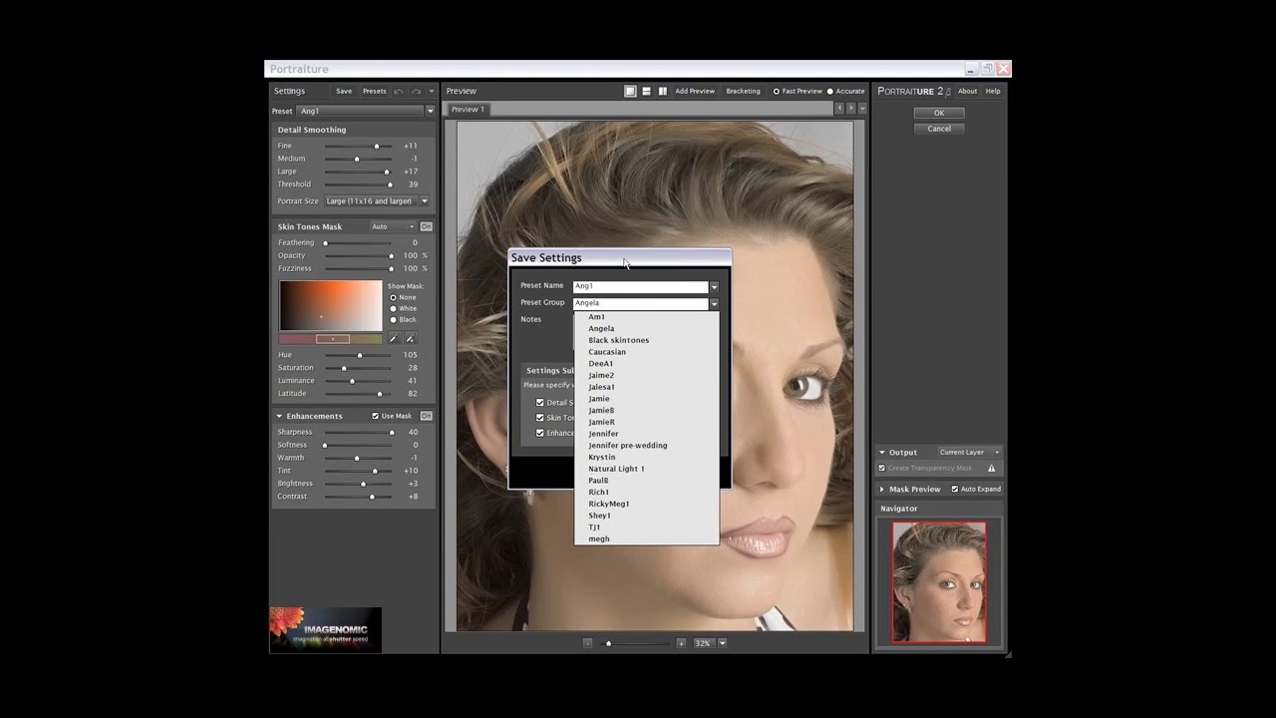
left_click(625, 330)
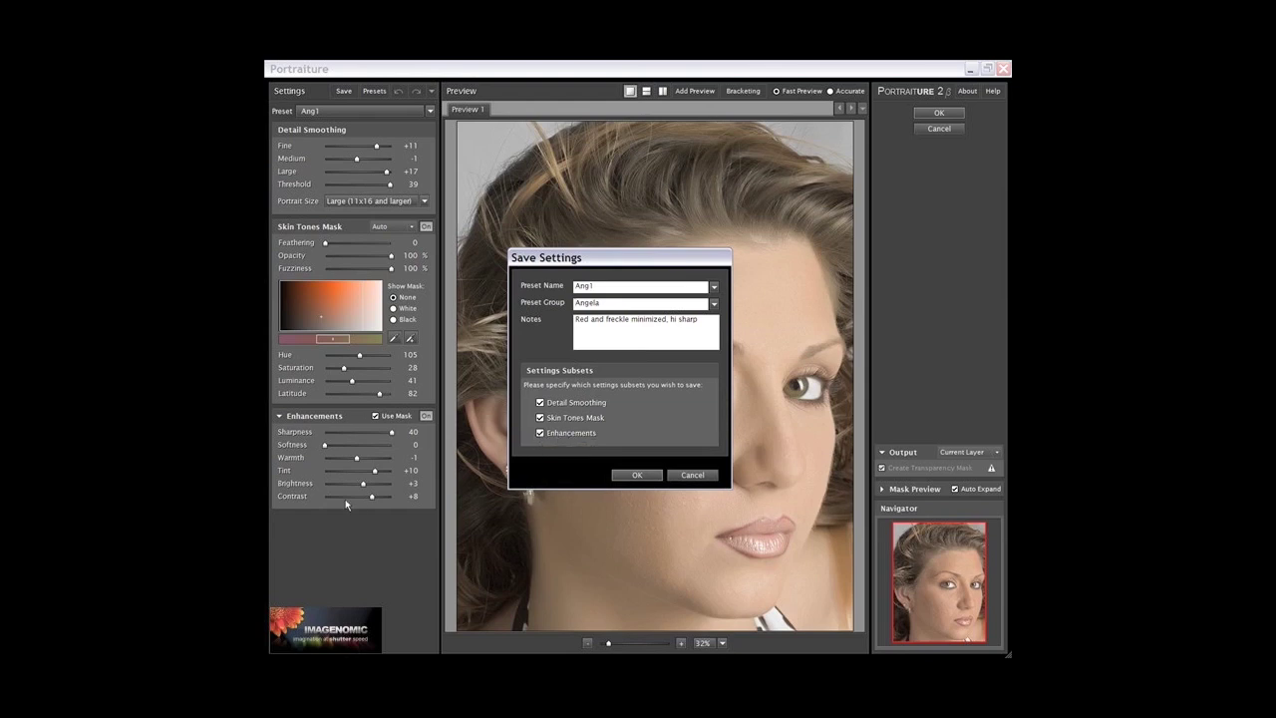
left_click(636, 475)
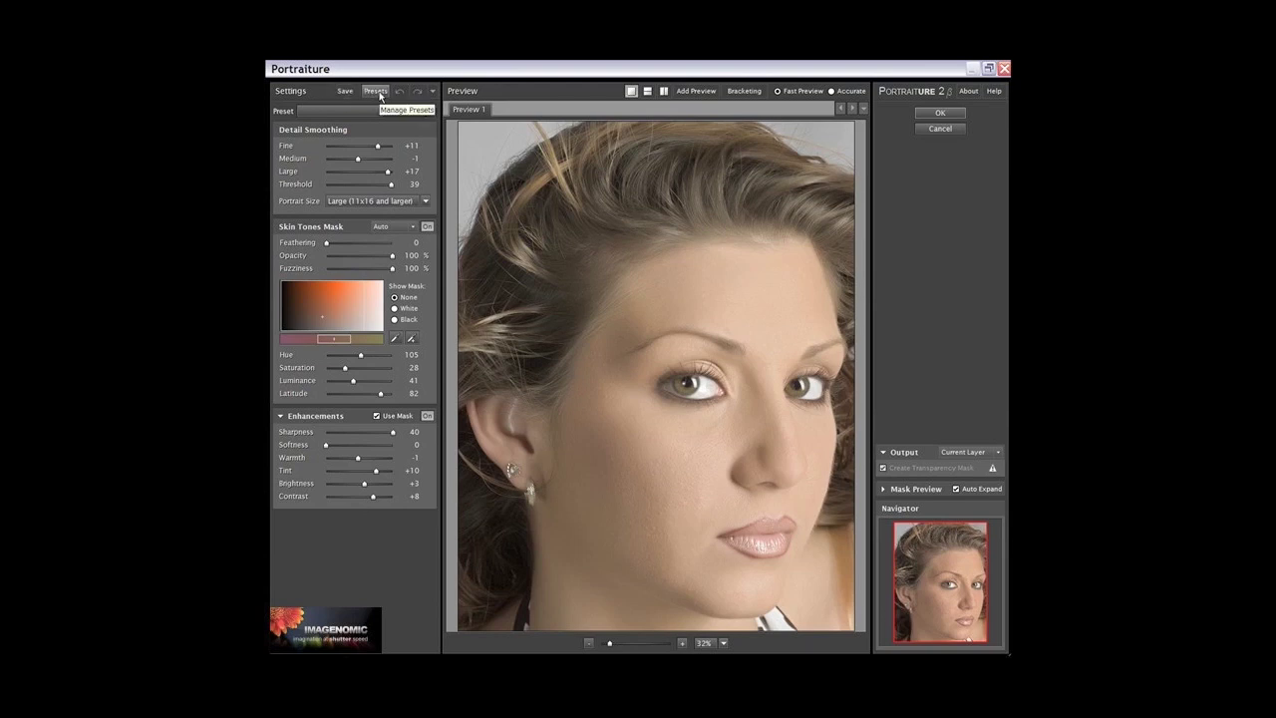
Step: Open the Preset Manager and inspect the folder set as the preset location, keeping it as is
left_click(376, 92)
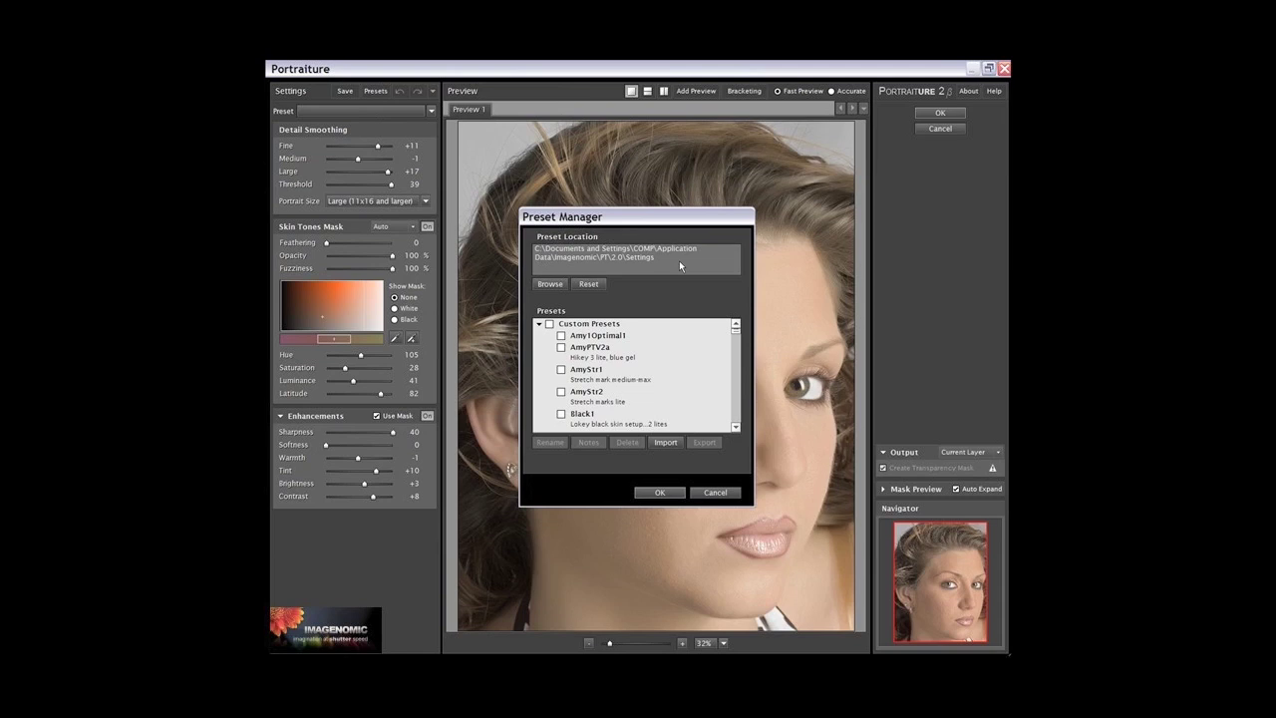
left_click(550, 286)
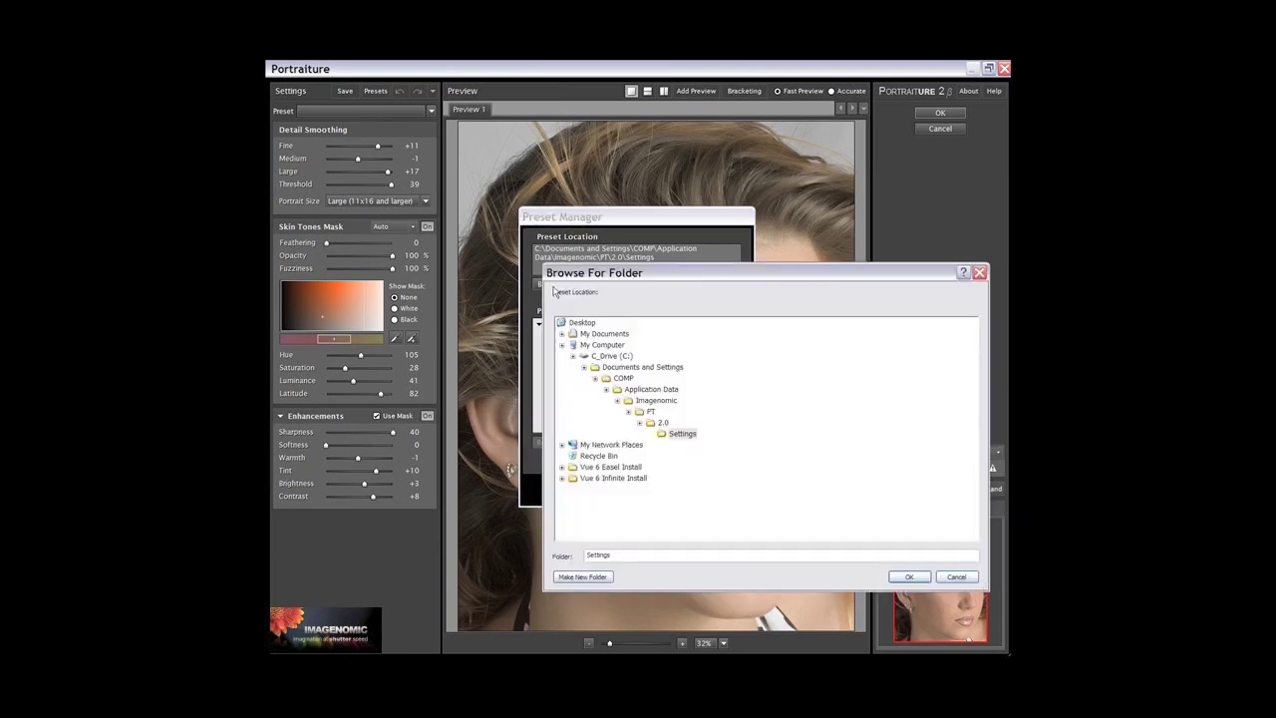
left_click(955, 577)
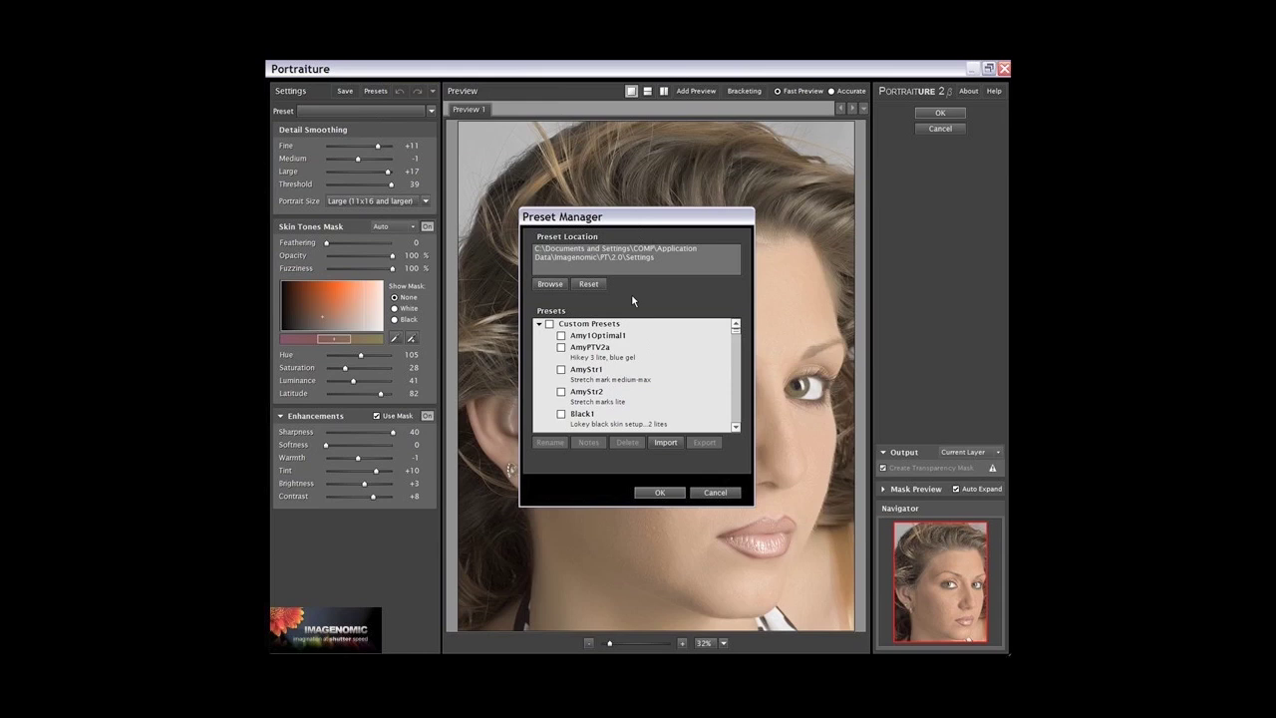
Step: Select the Custom Presets group and the Am1 presets including AmFace2, and leave the Preset Manager without applying anything
left_click(549, 324)
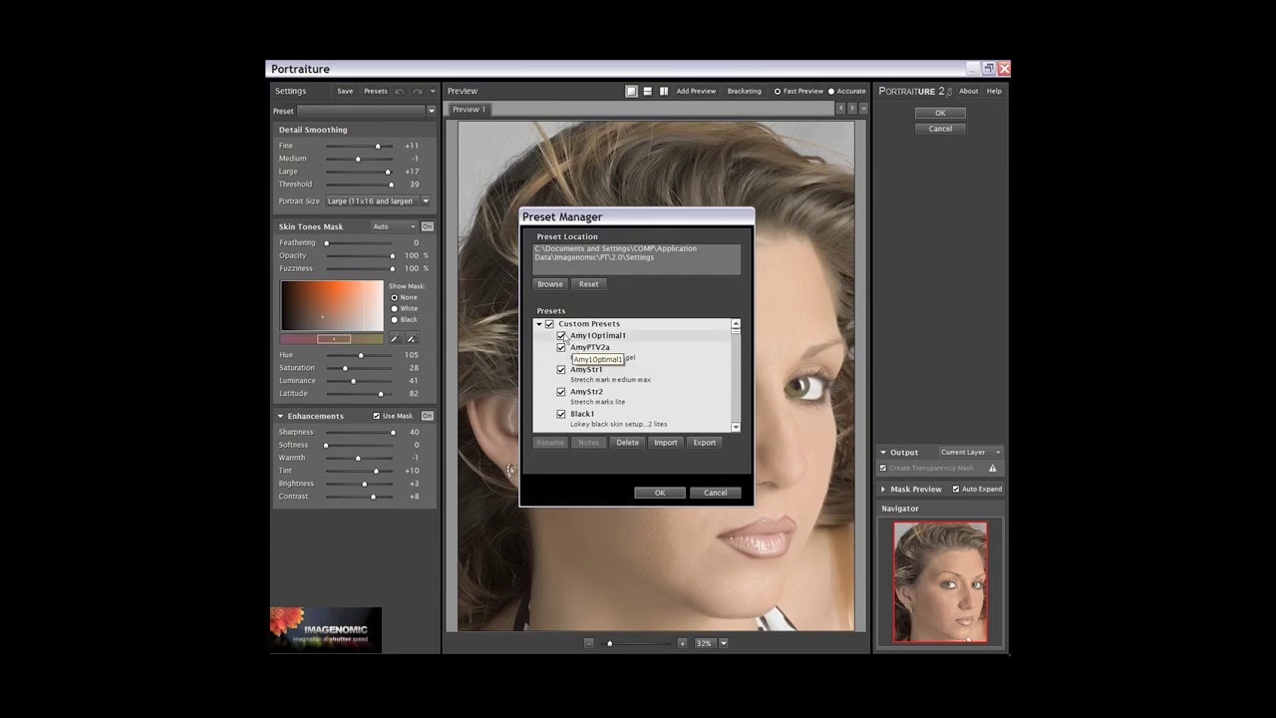
left_click_drag(735, 338, 738, 368)
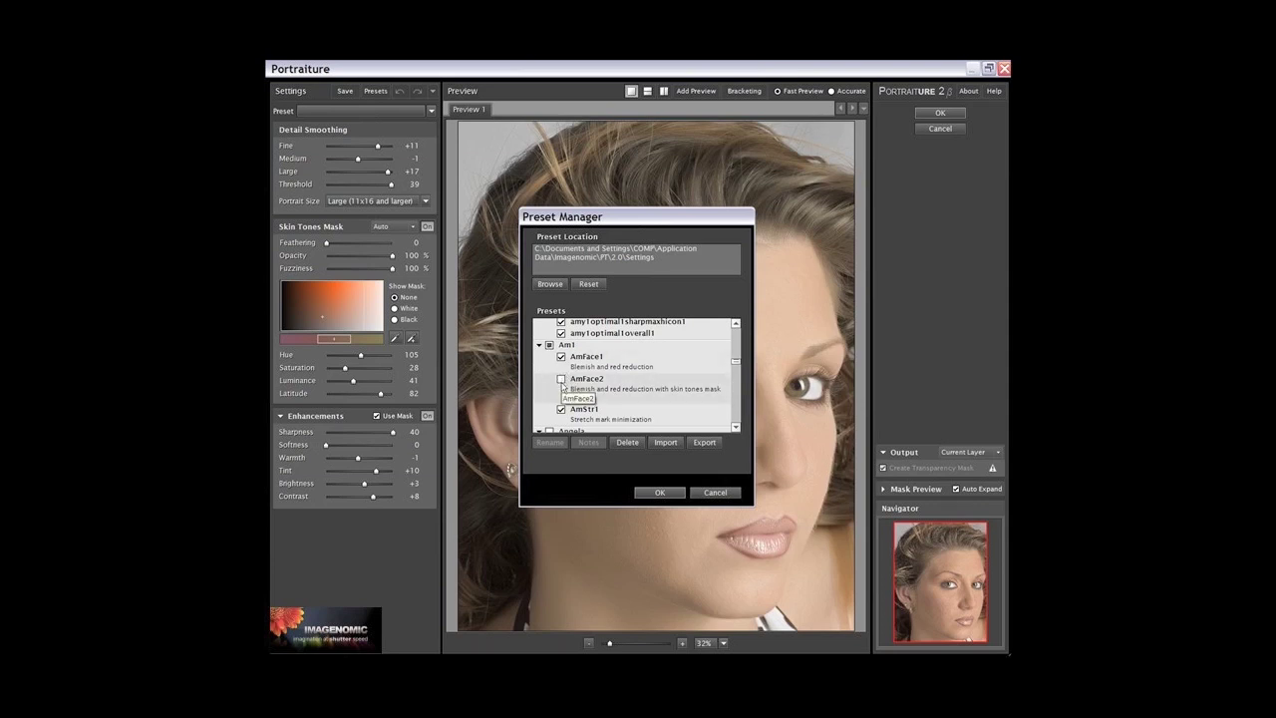
left_click(561, 381)
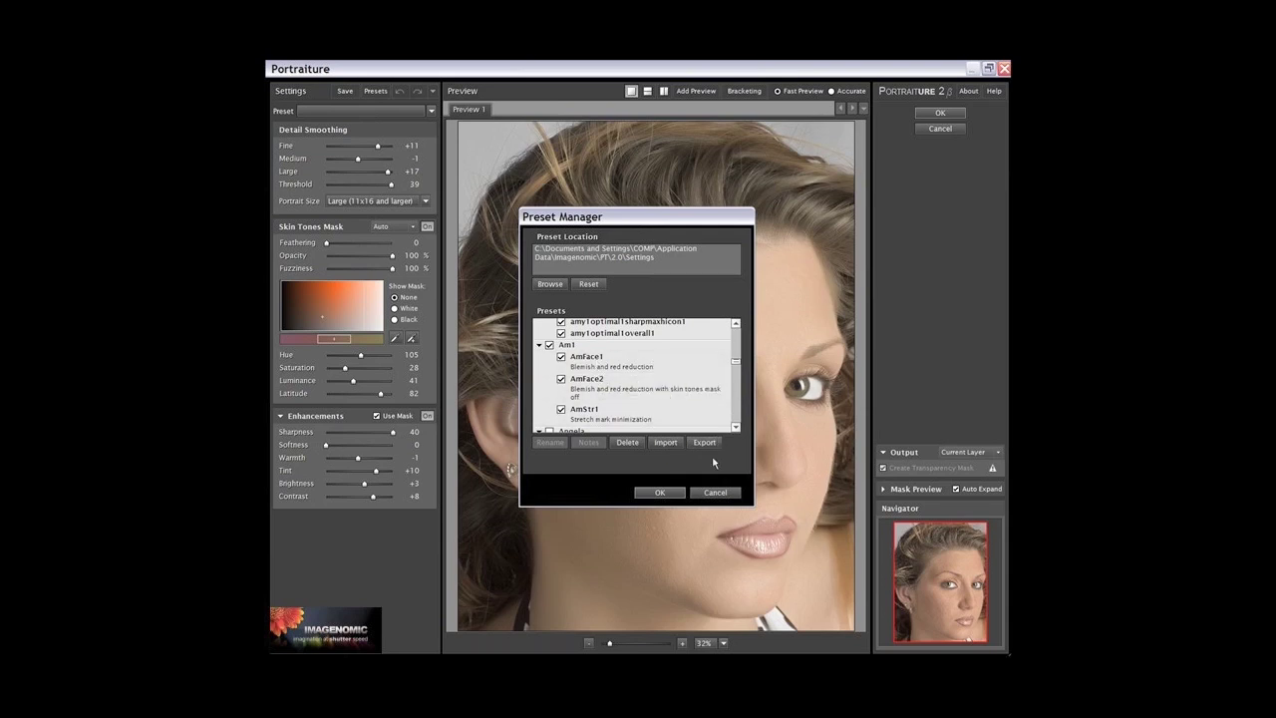
left_click(716, 491)
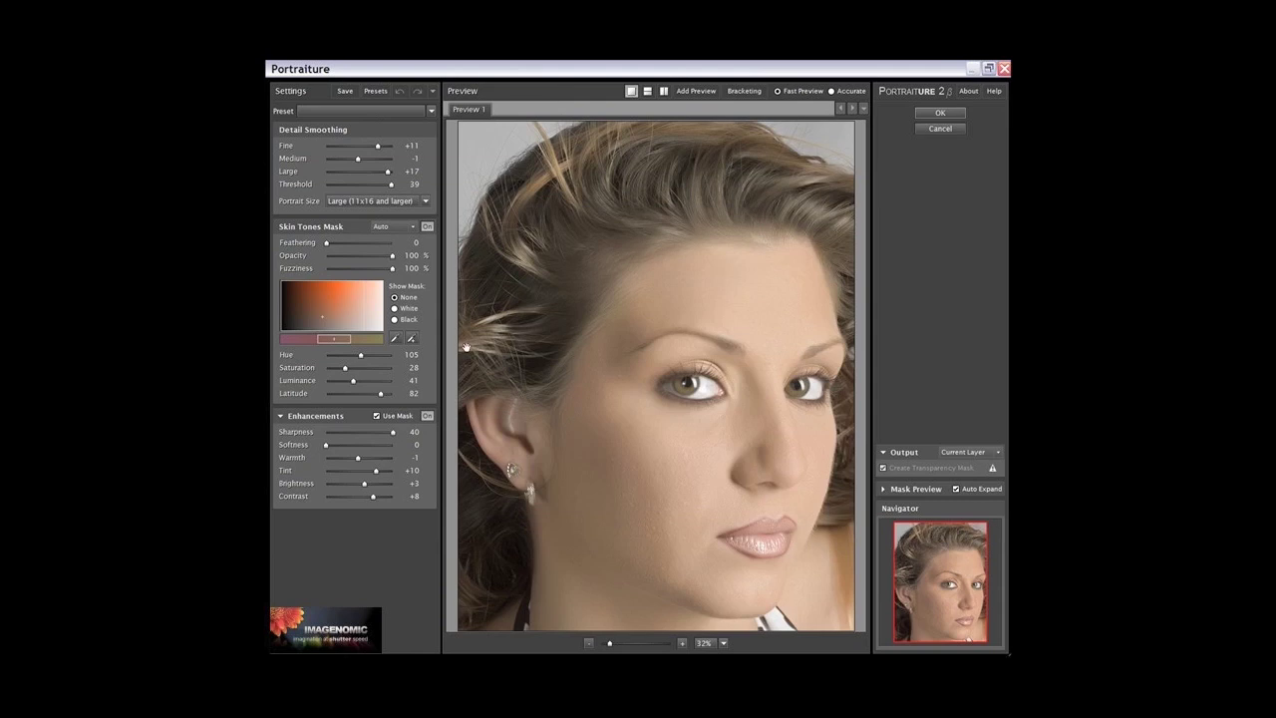
Step: Look through the names and descriptions of the generic, custom and grouped presets in the preset list
left_click(377, 110)
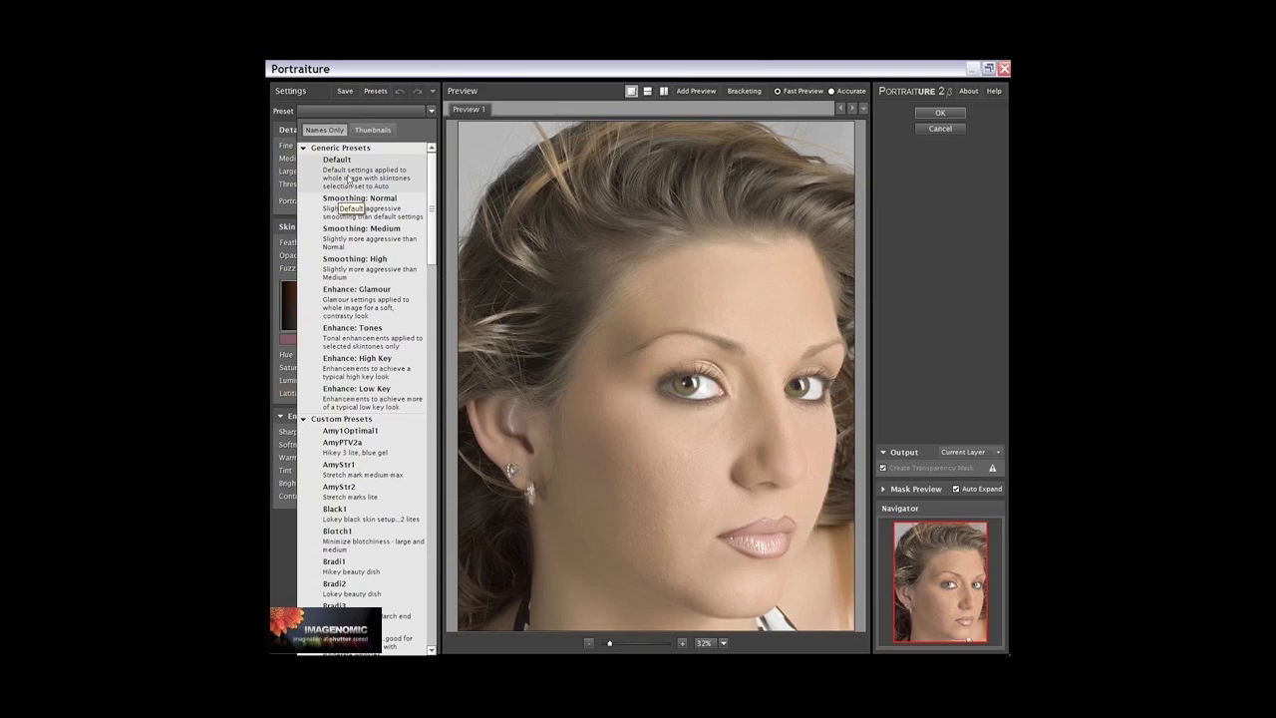
scroll(433, 233, "down", 2)
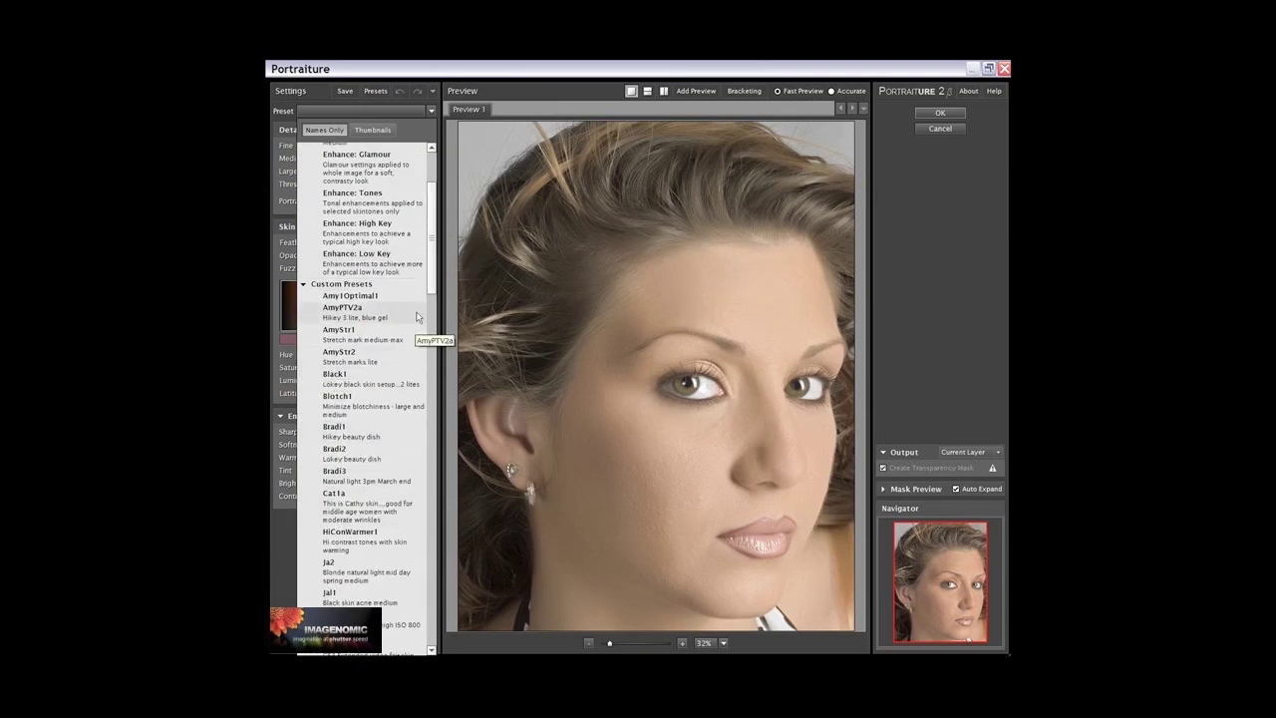
scroll(431, 329, "down", 5)
left_click_drag(431, 339, 426, 426)
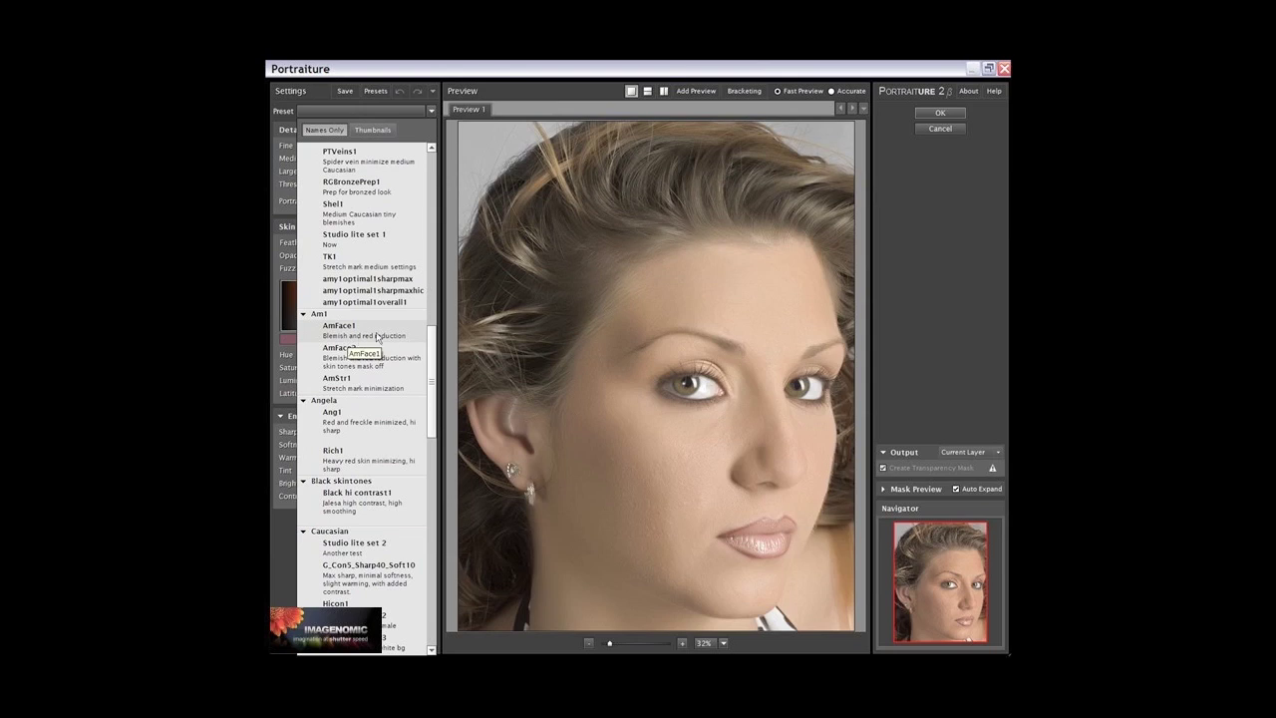
left_click_drag(430, 359, 433, 180)
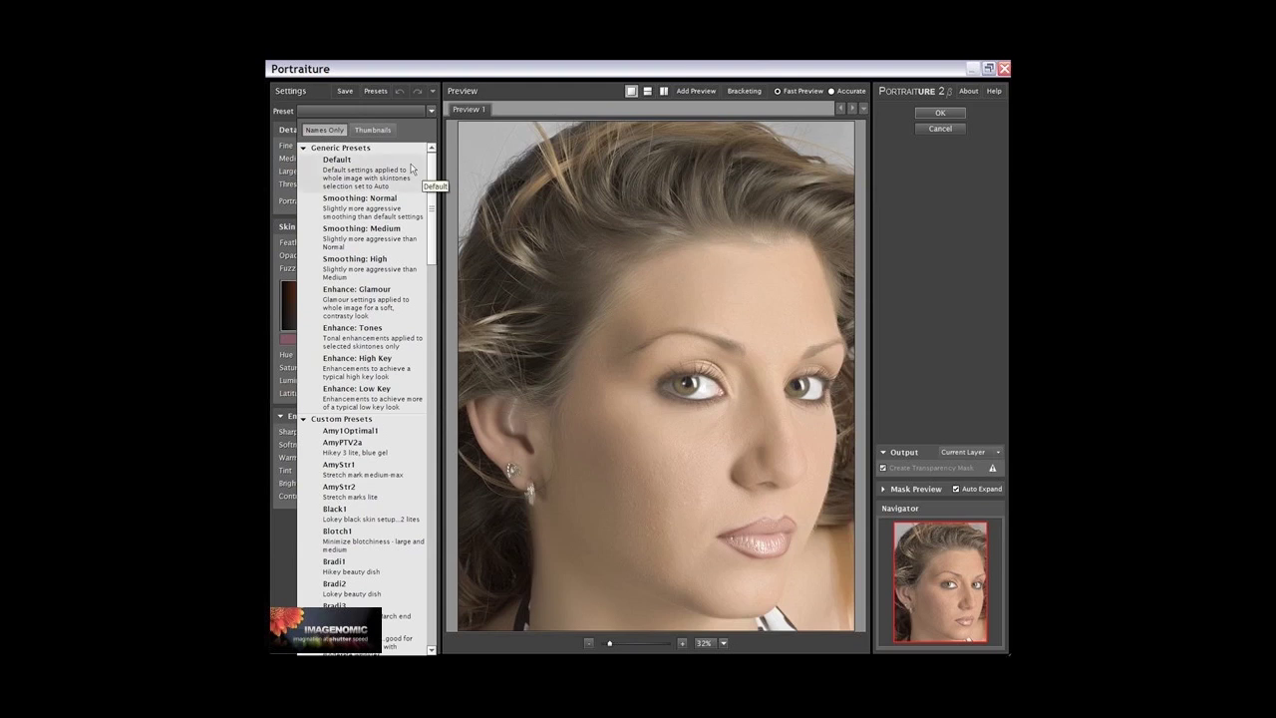
Step: Show the presets as enlarged thumbnails and apply the Enhance: High Key preset
left_click(373, 129)
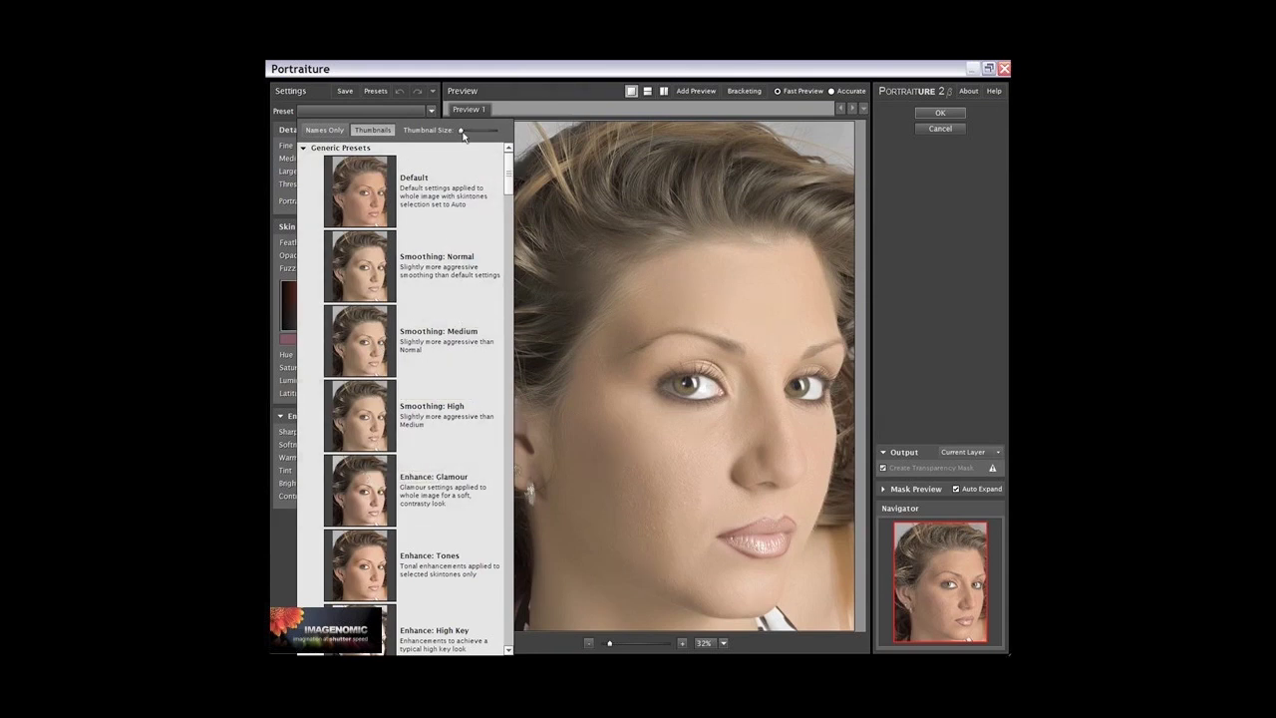
left_click_drag(463, 136, 489, 136)
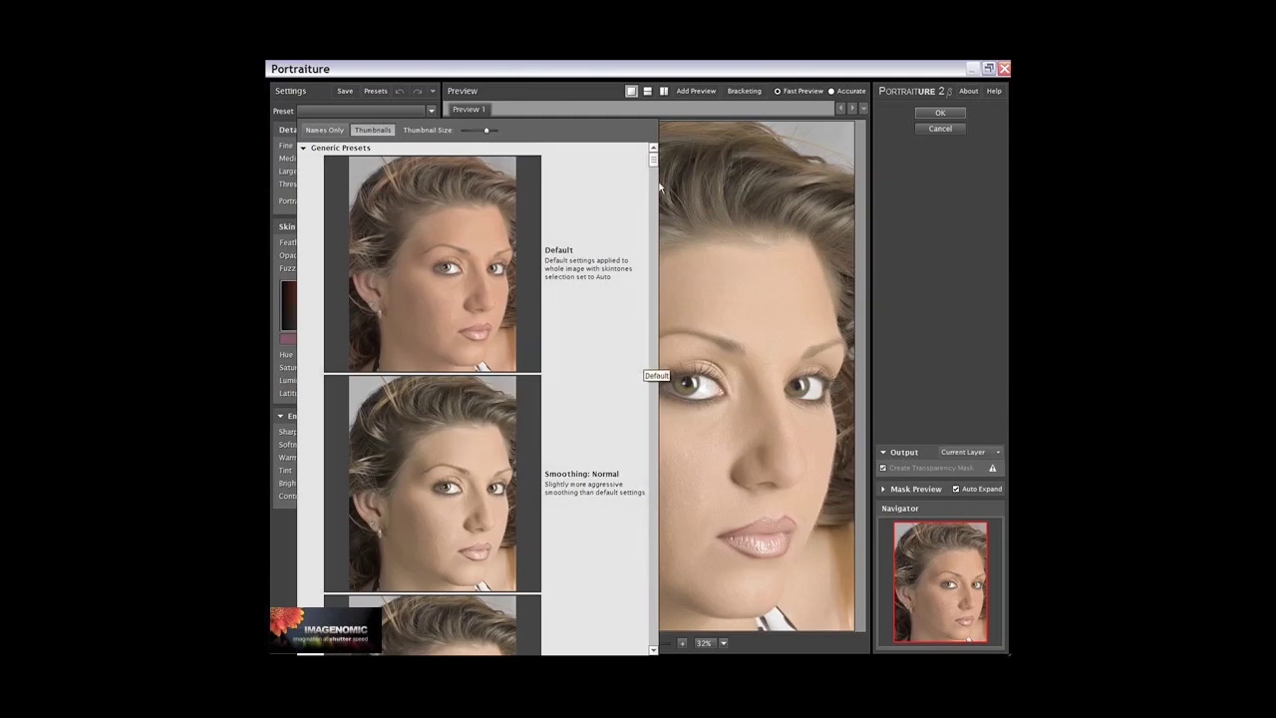
scroll(656, 190, "down", 10)
scroll(653, 195, "down", 5)
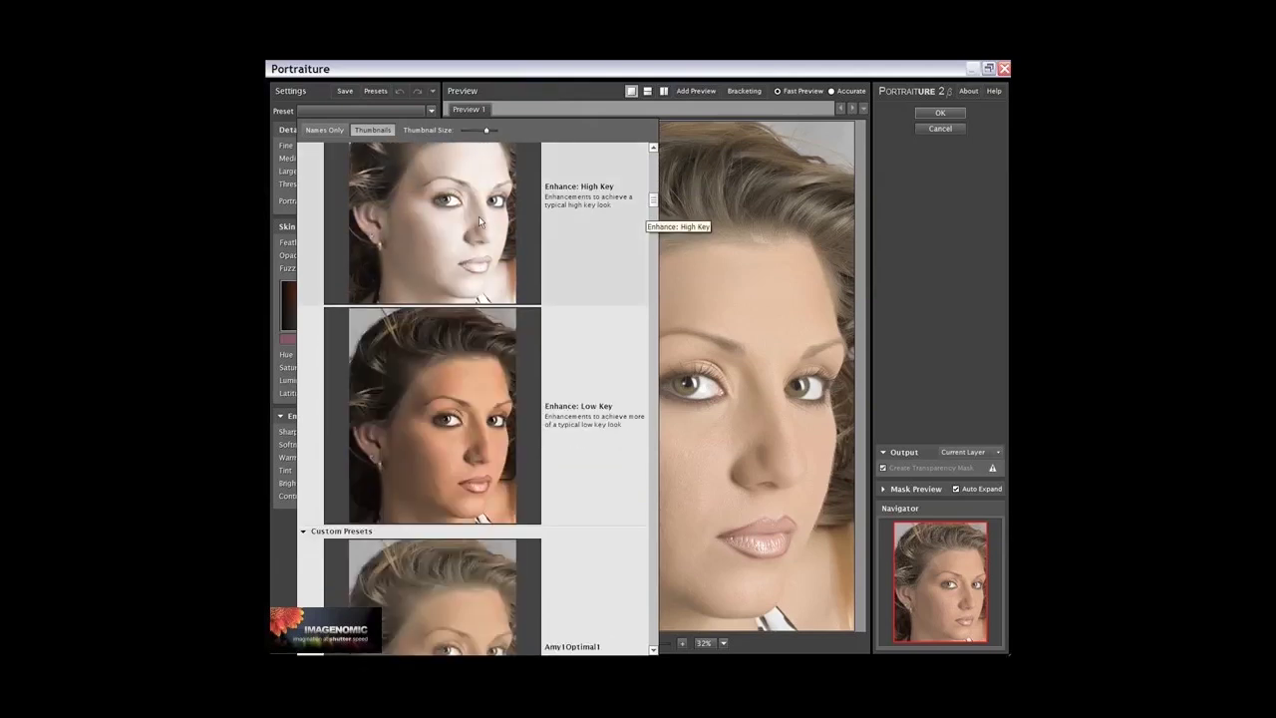
left_click(461, 220)
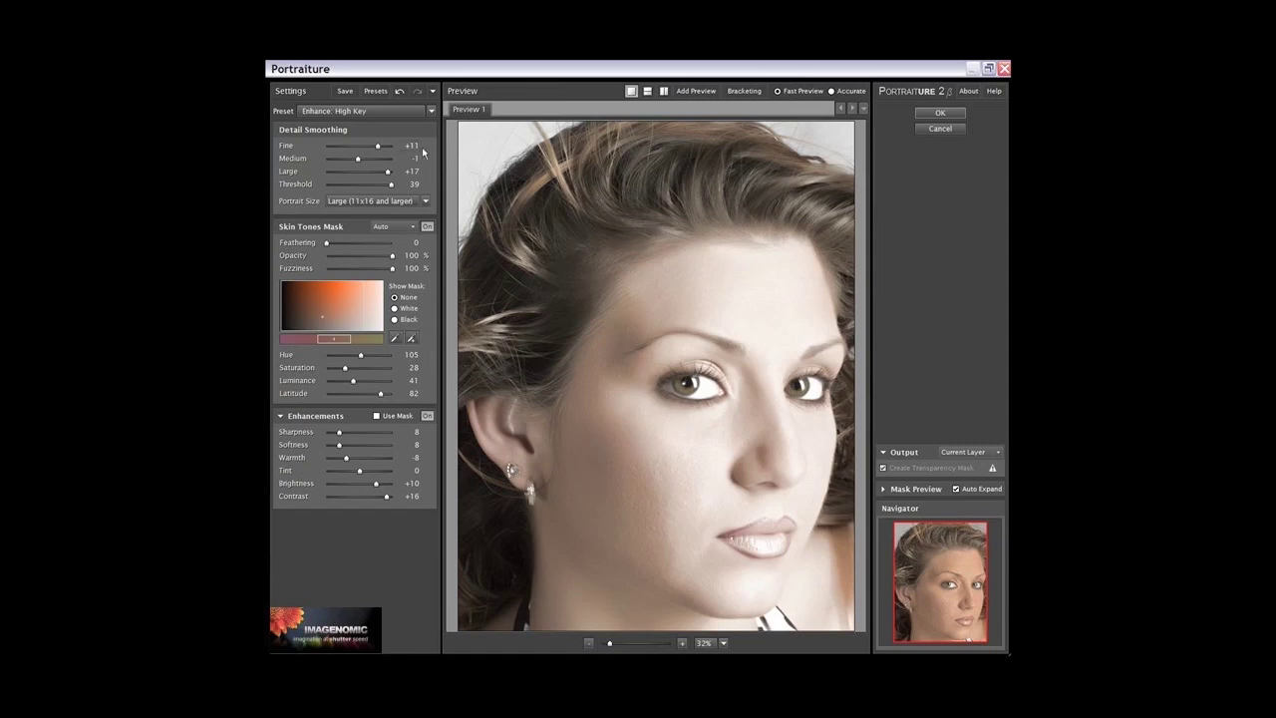
Step: Browse further through the preset thumbnails and apply the Lokey1 custom preset
left_click(430, 112)
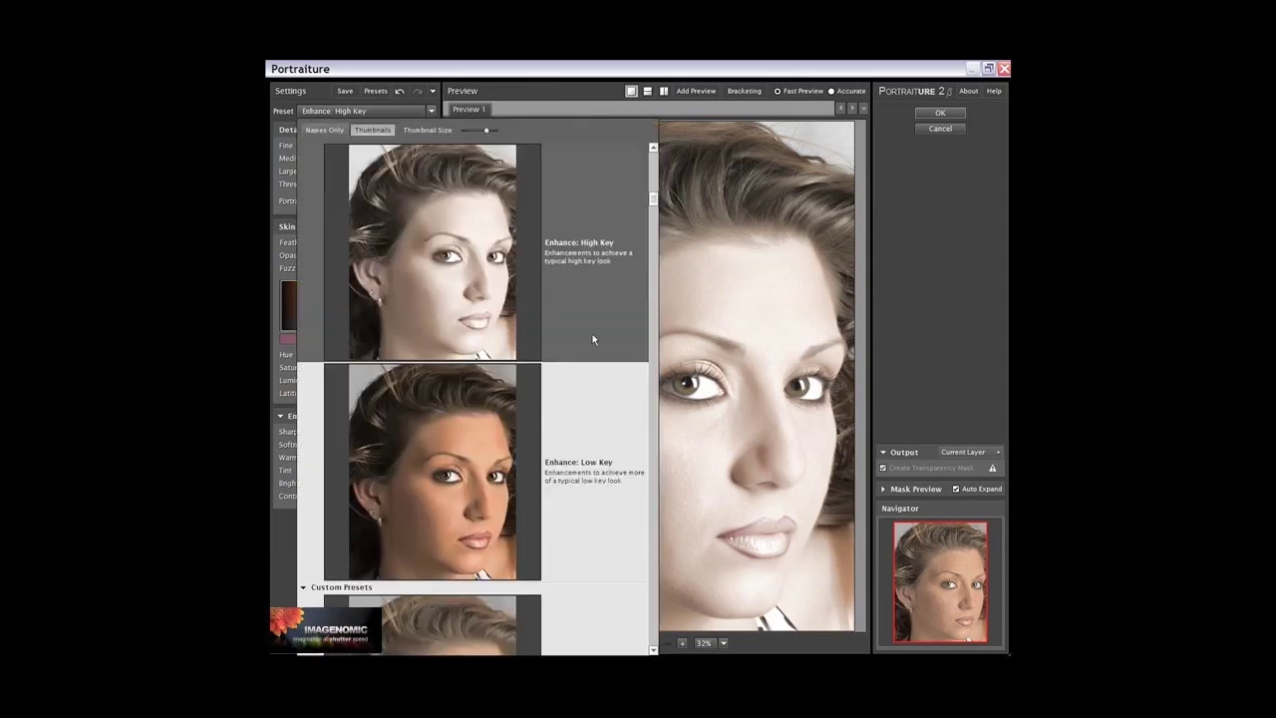
scroll(653, 210, "down", 2)
left_click_drag(653, 210, 653, 305)
left_click(480, 335)
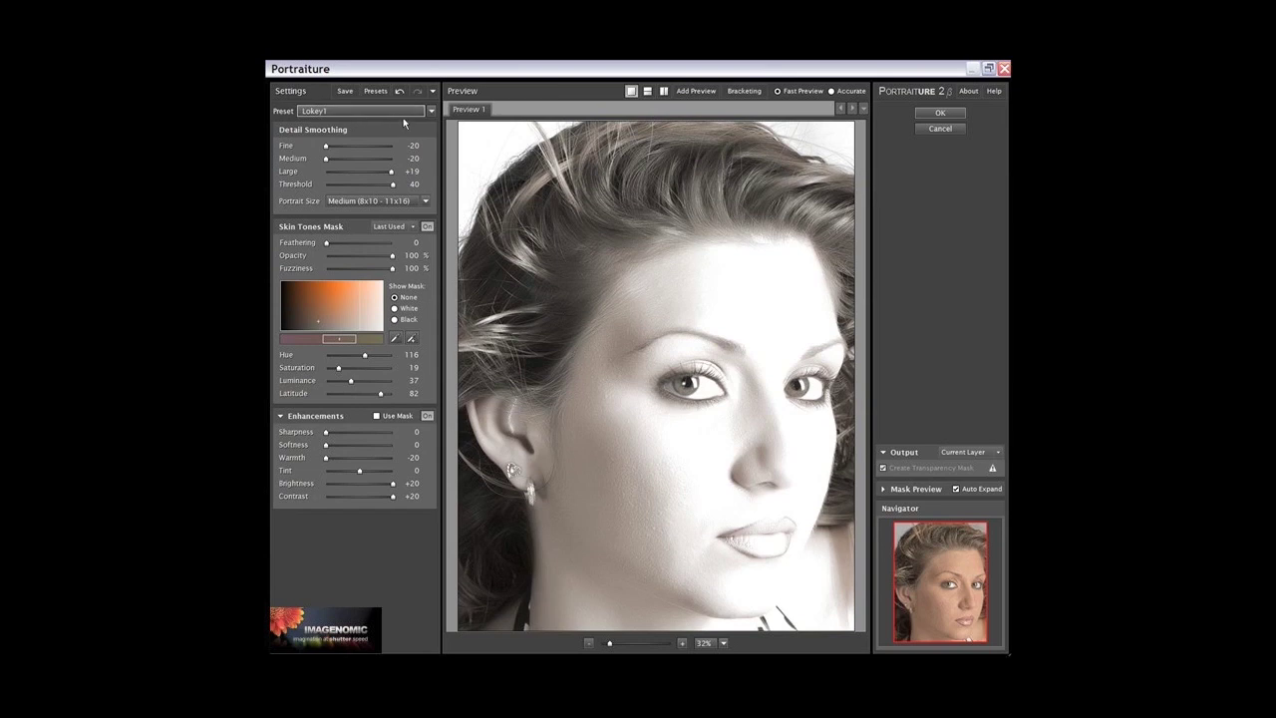
Step: Check the settings history, and set Saturation to 57, Luminance to 56, Warmth to -3, Softness to 22 and Sharpness to 21
left_click(433, 92)
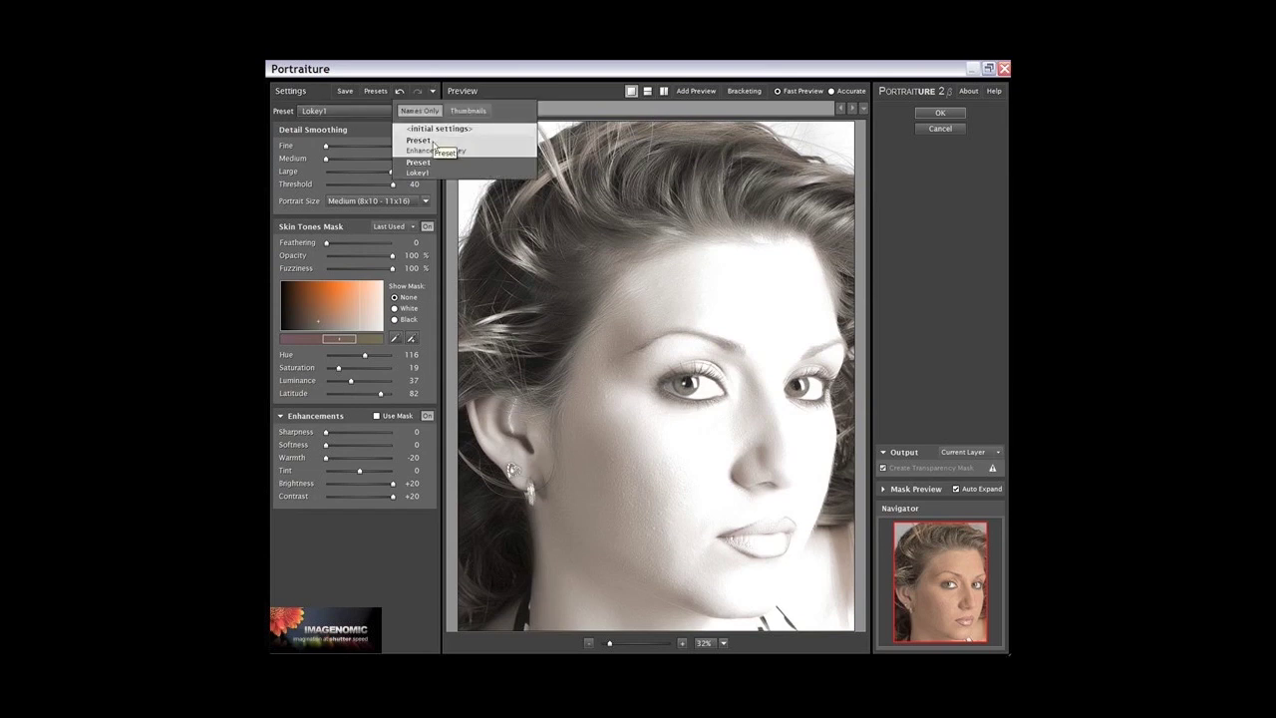
left_click(487, 78)
left_click_drag(339, 367, 364, 383)
left_click(355, 458)
left_click(363, 444)
left_click(361, 433)
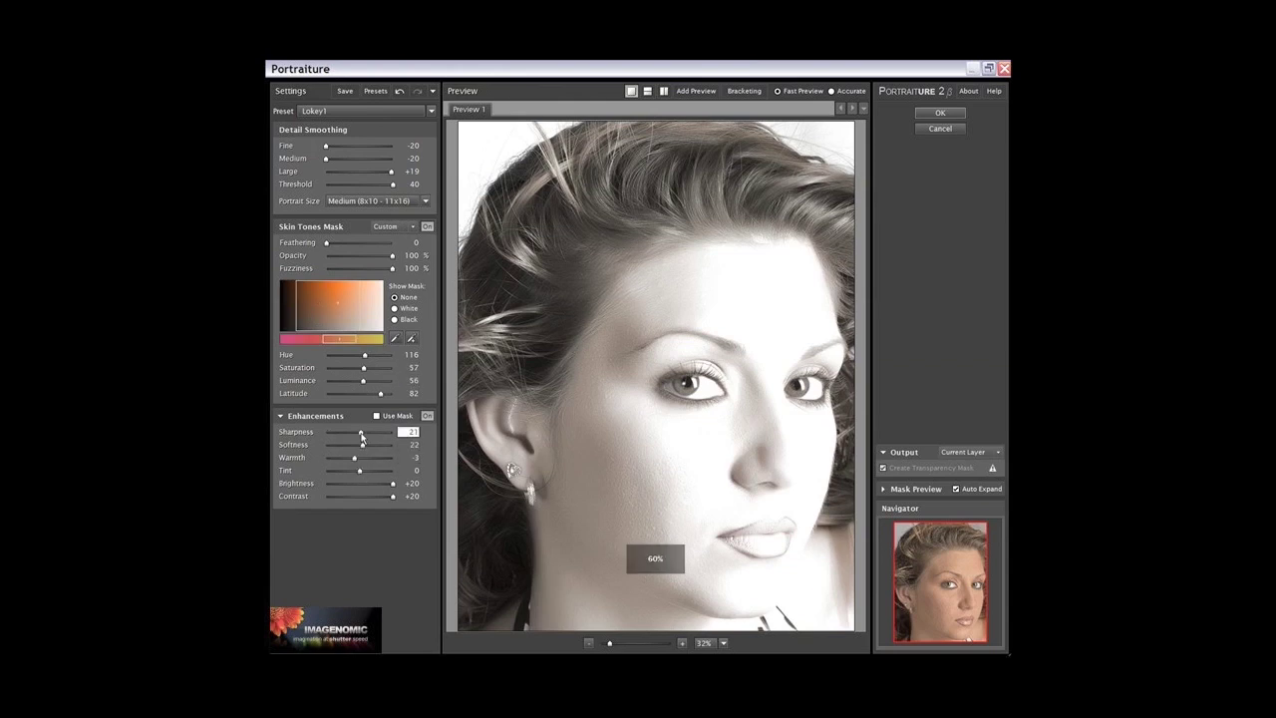
Step: Review the settings history as enlarged thumbnails and choose the latest state with the sharpness change
left_click(399, 92)
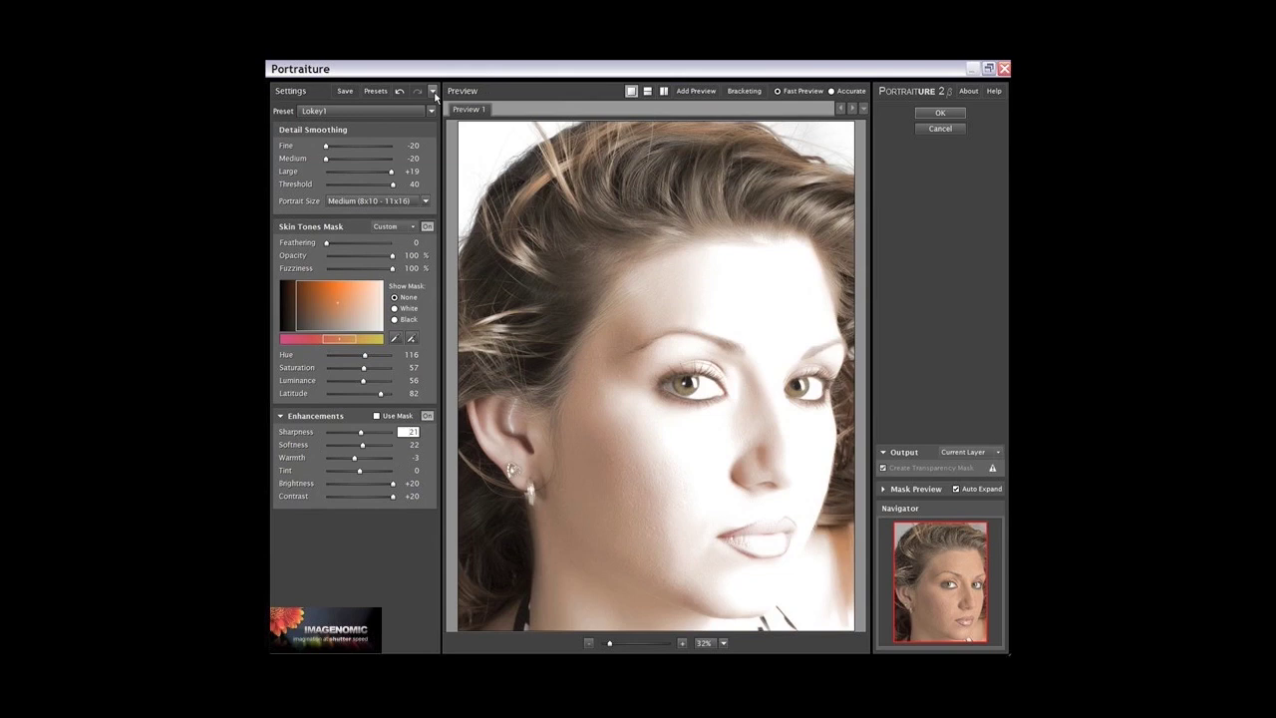
left_click(434, 93)
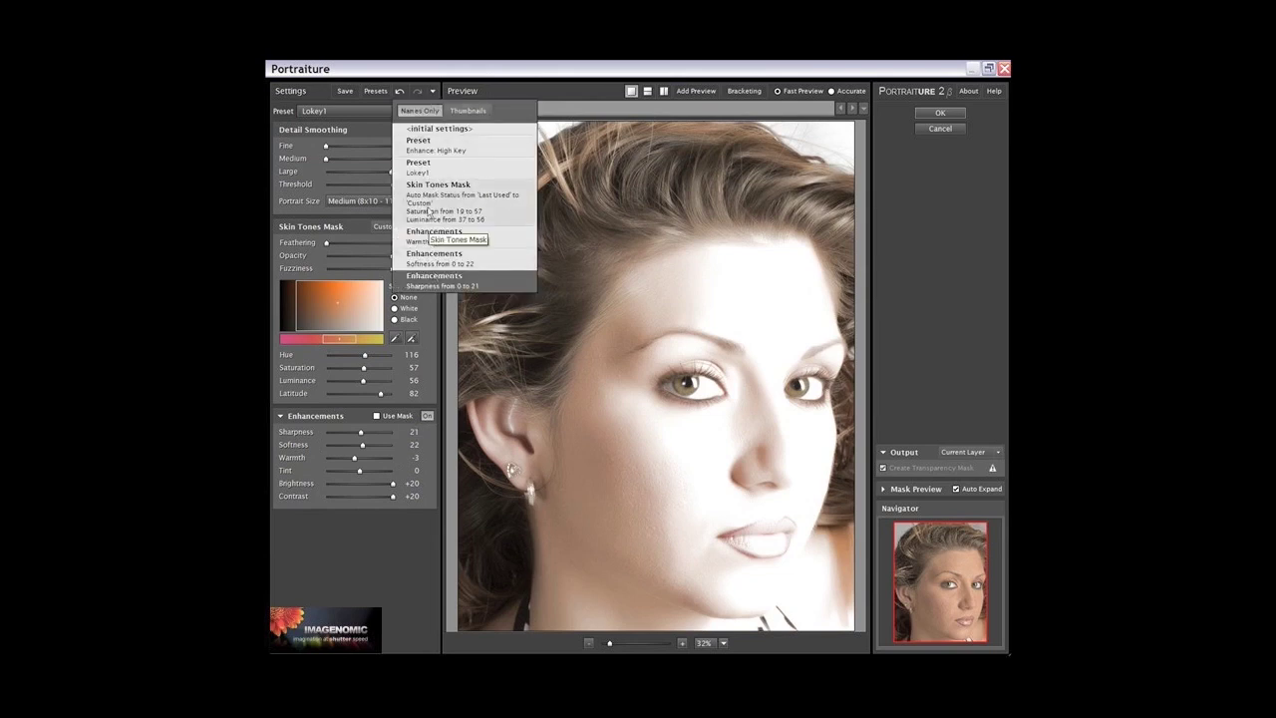
left_click(467, 110)
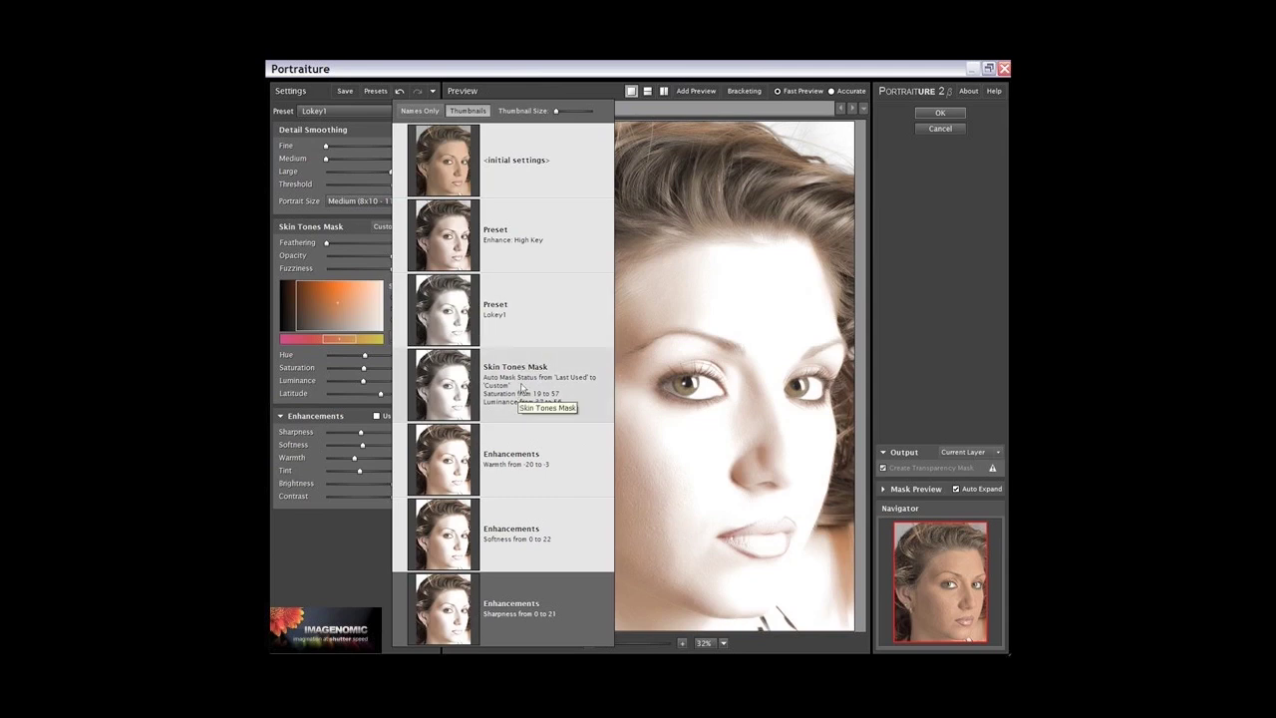
left_click_drag(556, 111, 579, 116)
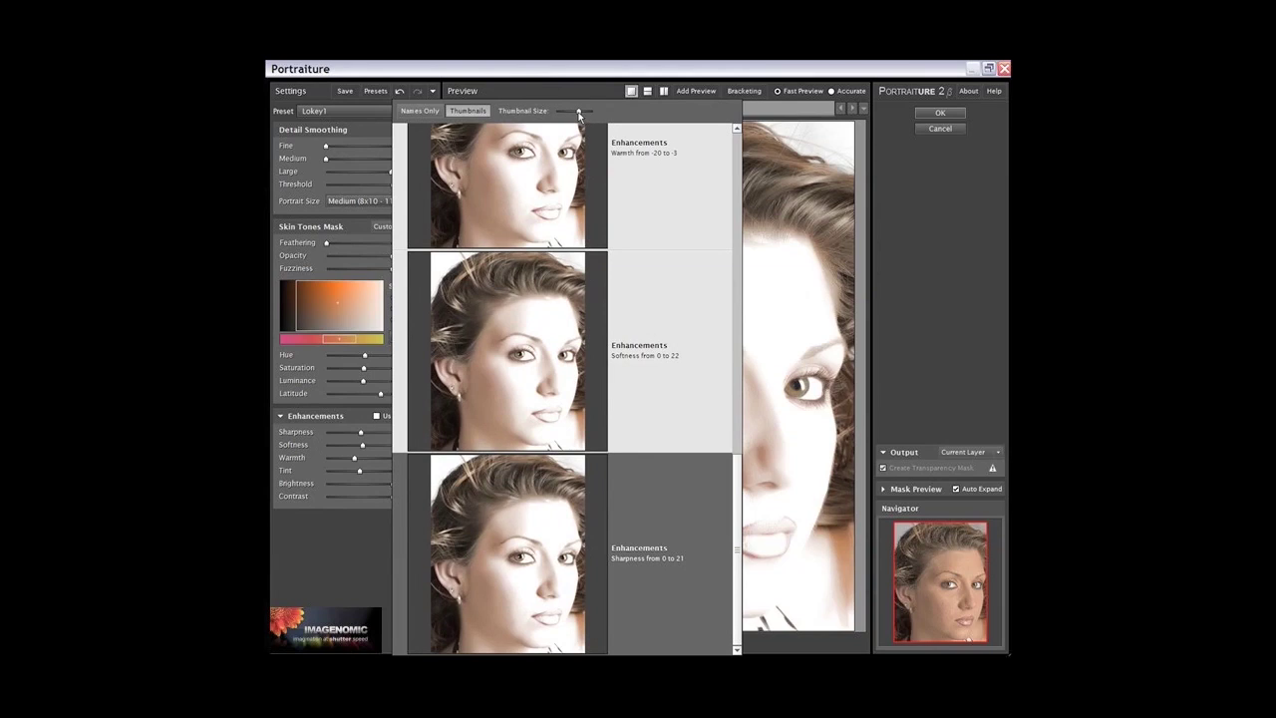
left_click(511, 468)
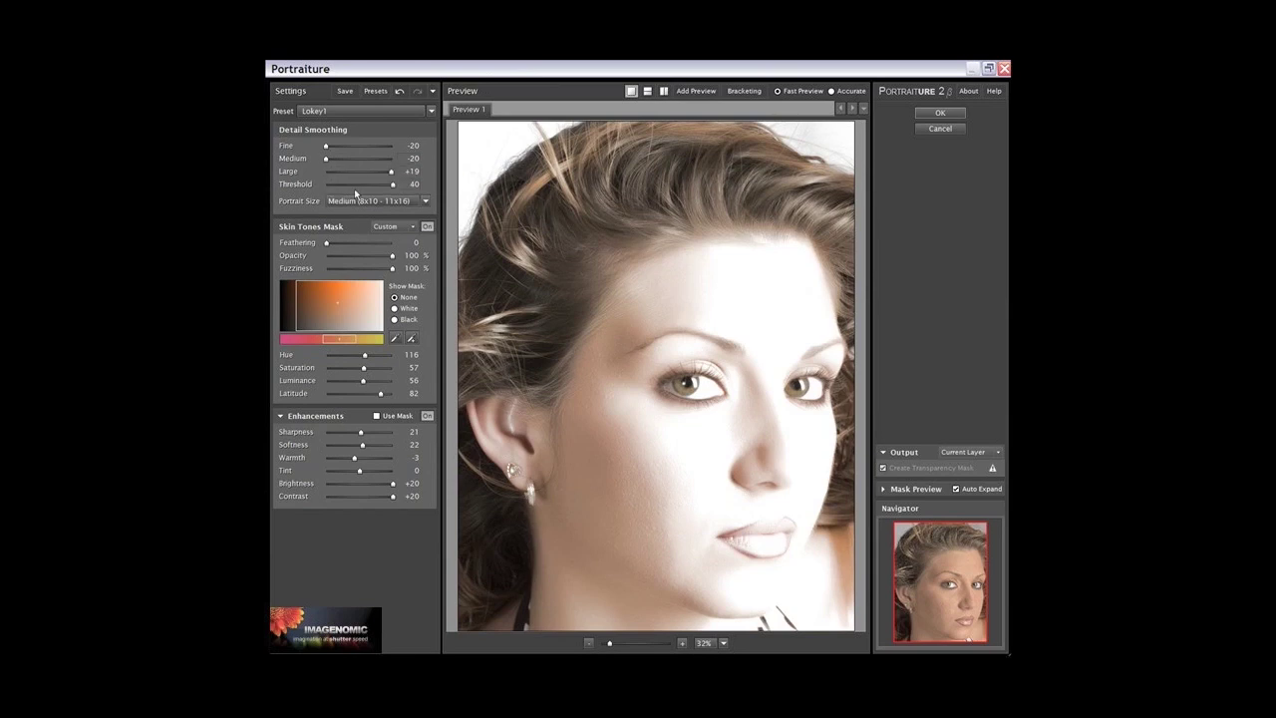
Step: View the Portrait Size options for detail smoothing, keeping the medium size
left_click(425, 202)
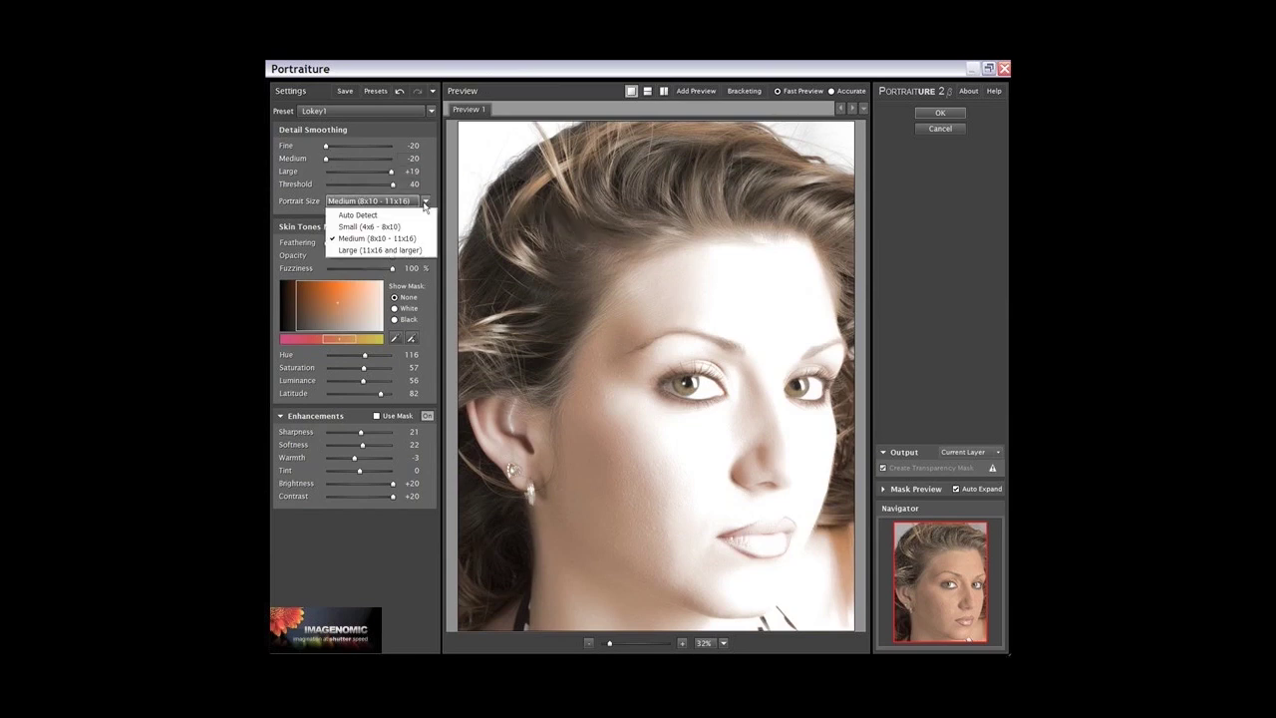
left_click(426, 184)
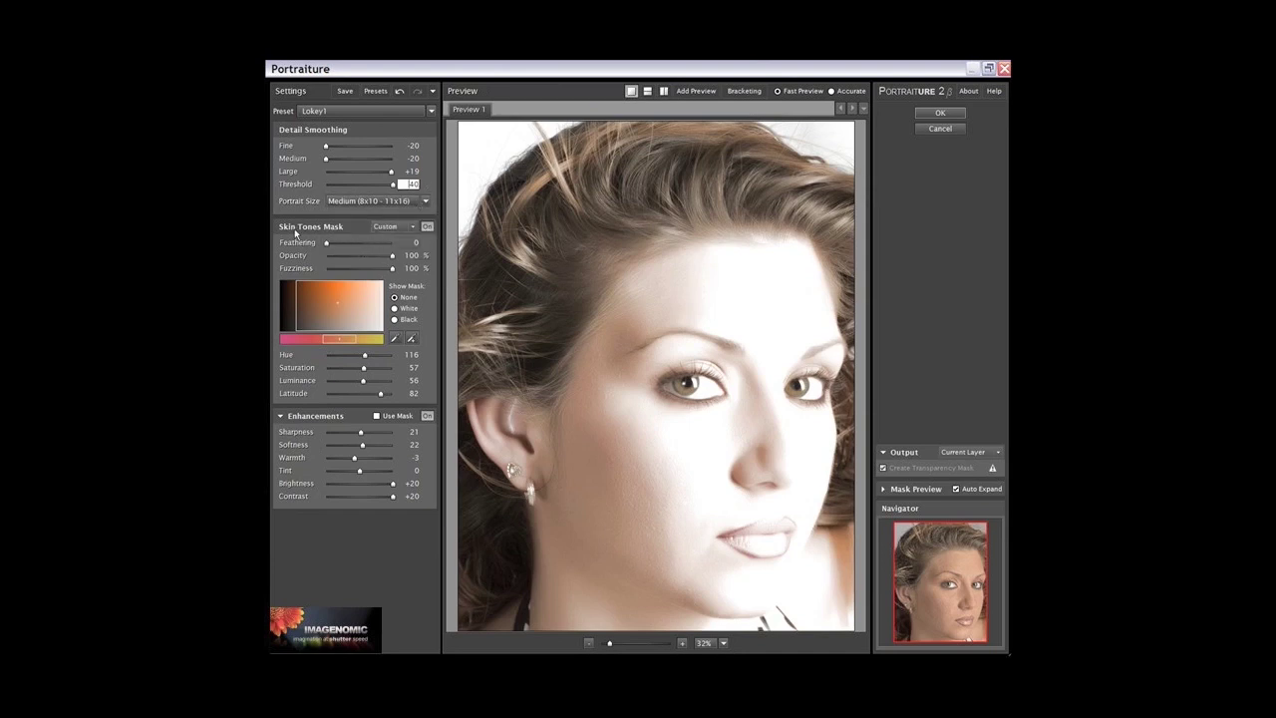
Step: Load the Last Used skin tones mask, try Saturation at 14, reload Last Used and set Saturation to 57
left_click(414, 229)
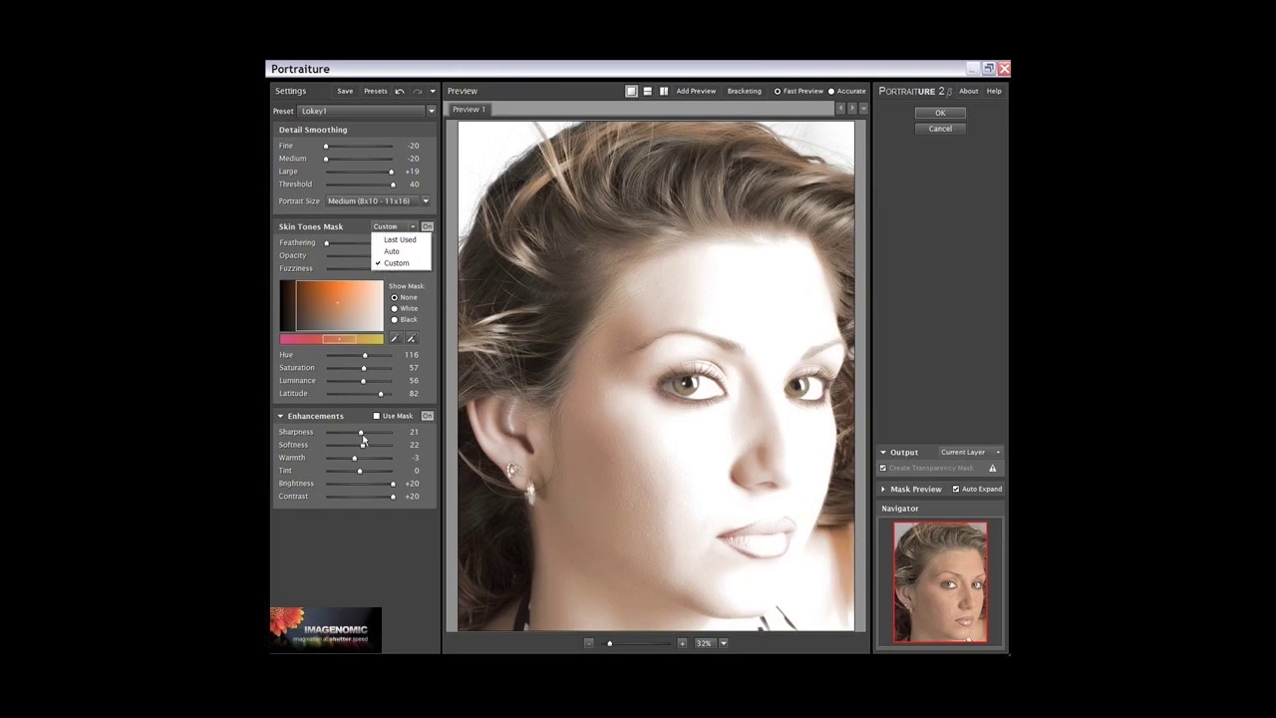
left_click(408, 242)
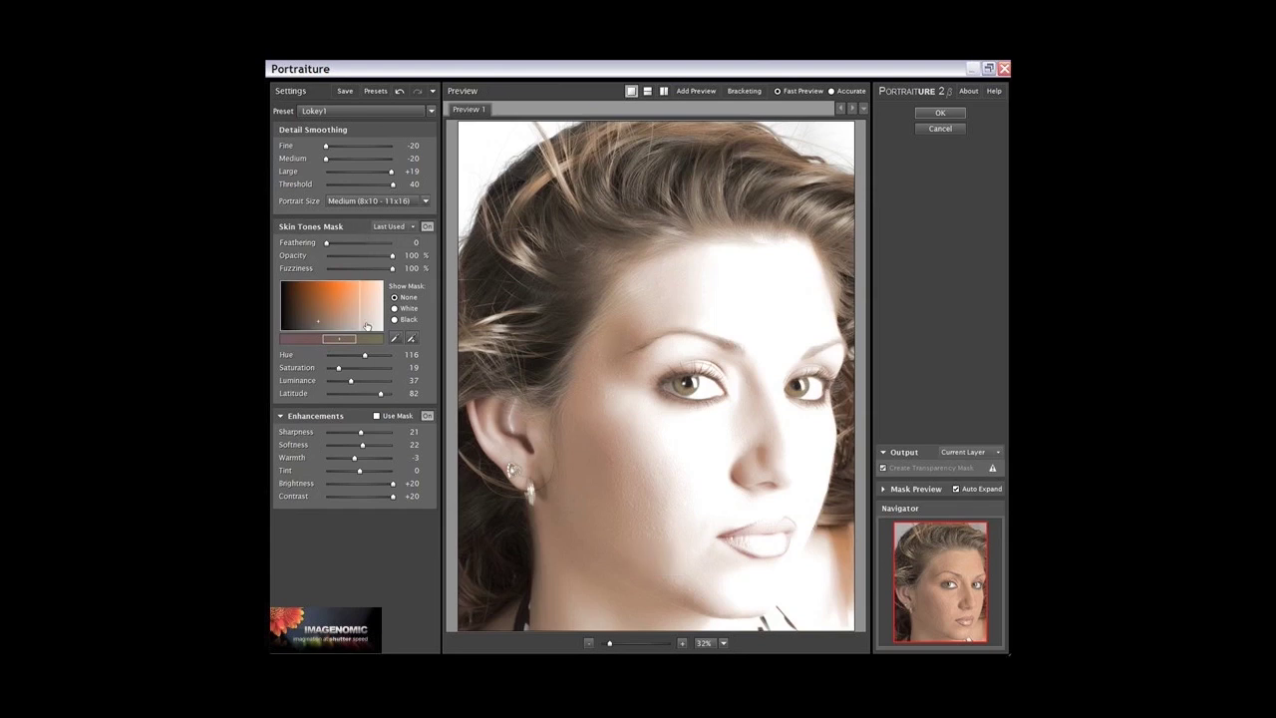
left_click_drag(345, 371, 339, 375)
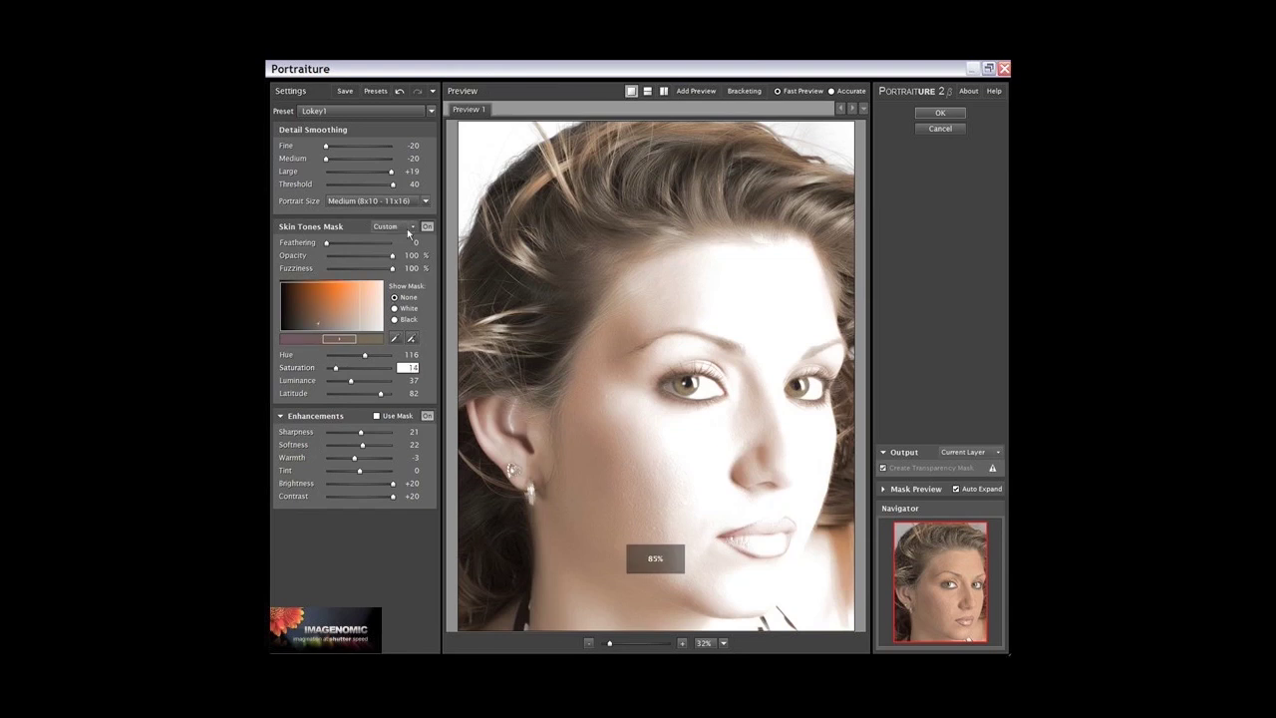
left_click(408, 232)
left_click(409, 245)
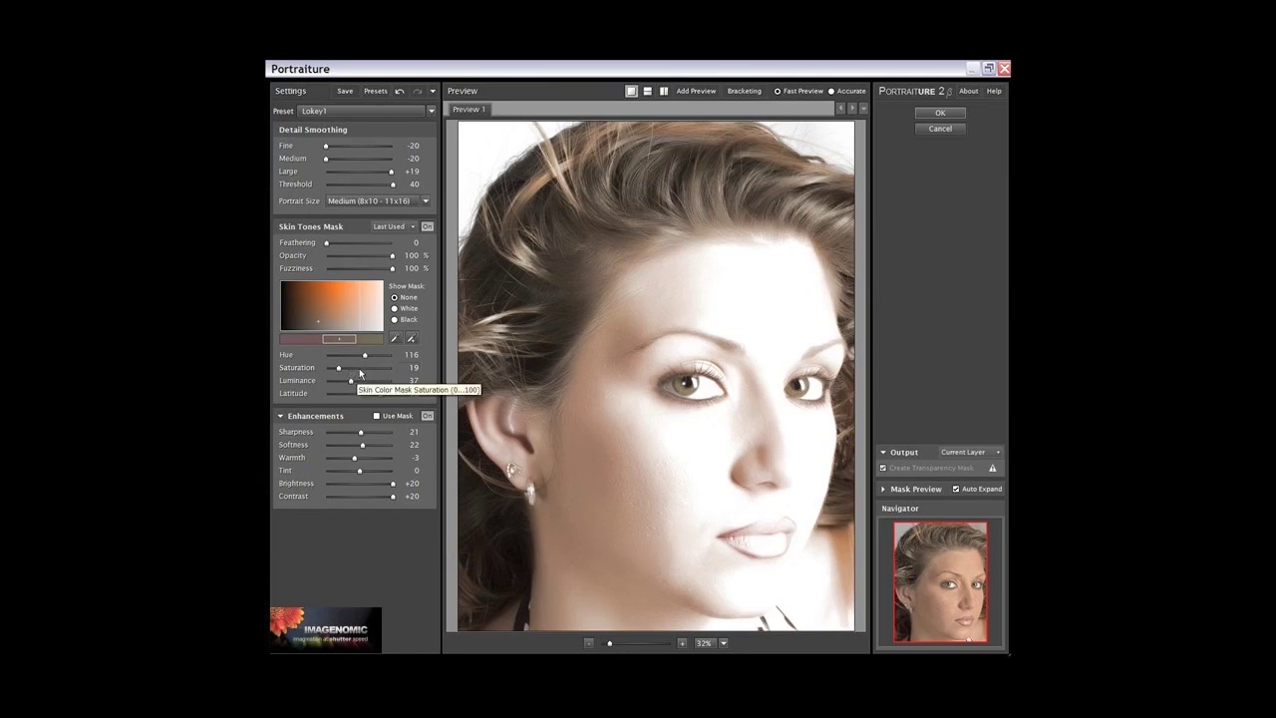
left_click(361, 369)
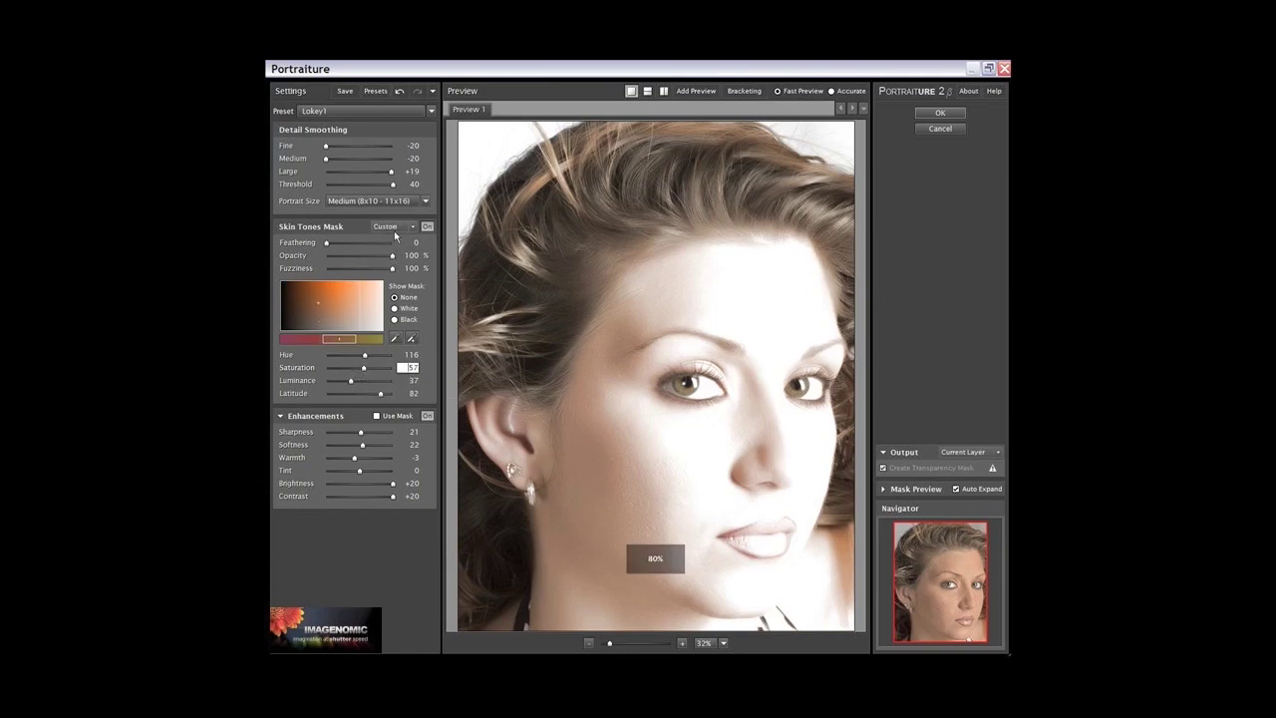
Step: Switch the skin tones mask to Auto and set its Saturation to 33
left_click(412, 230)
left_click(403, 257)
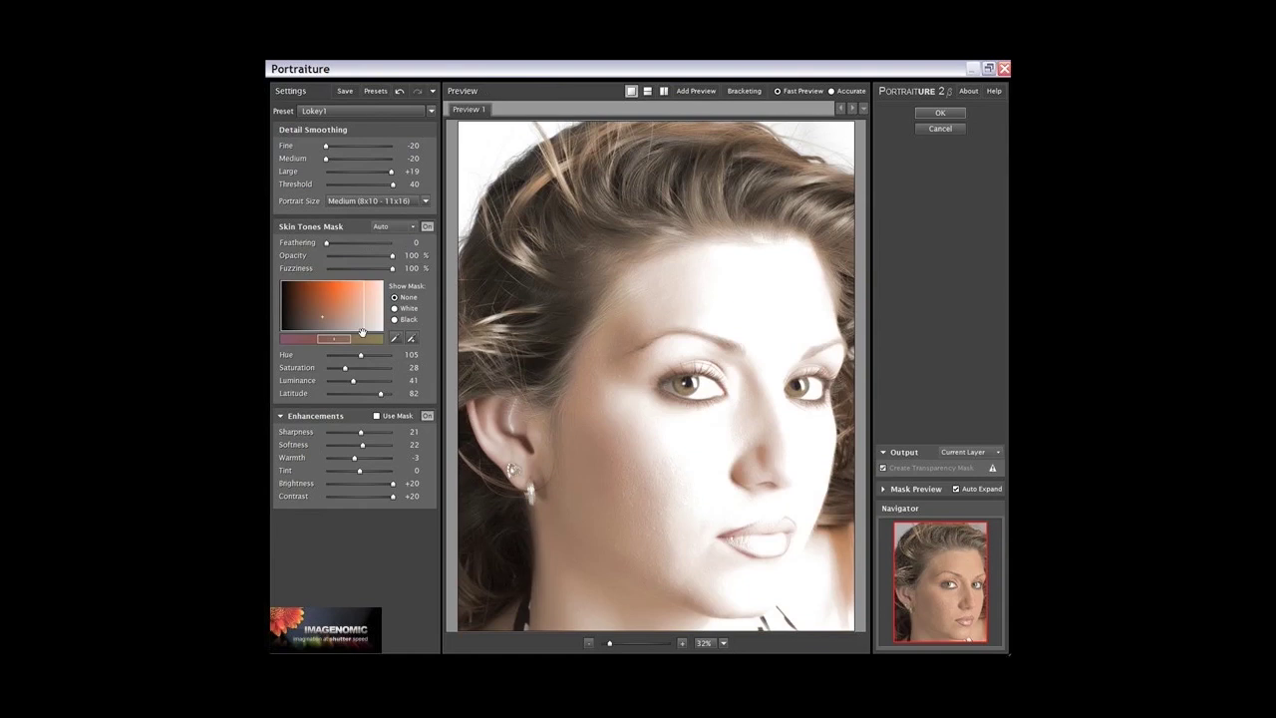
left_click_drag(346, 371, 348, 371)
Step: Reload the Last Used skin tones mask, switch it back to Auto and set Luminance to 79
left_click(409, 227)
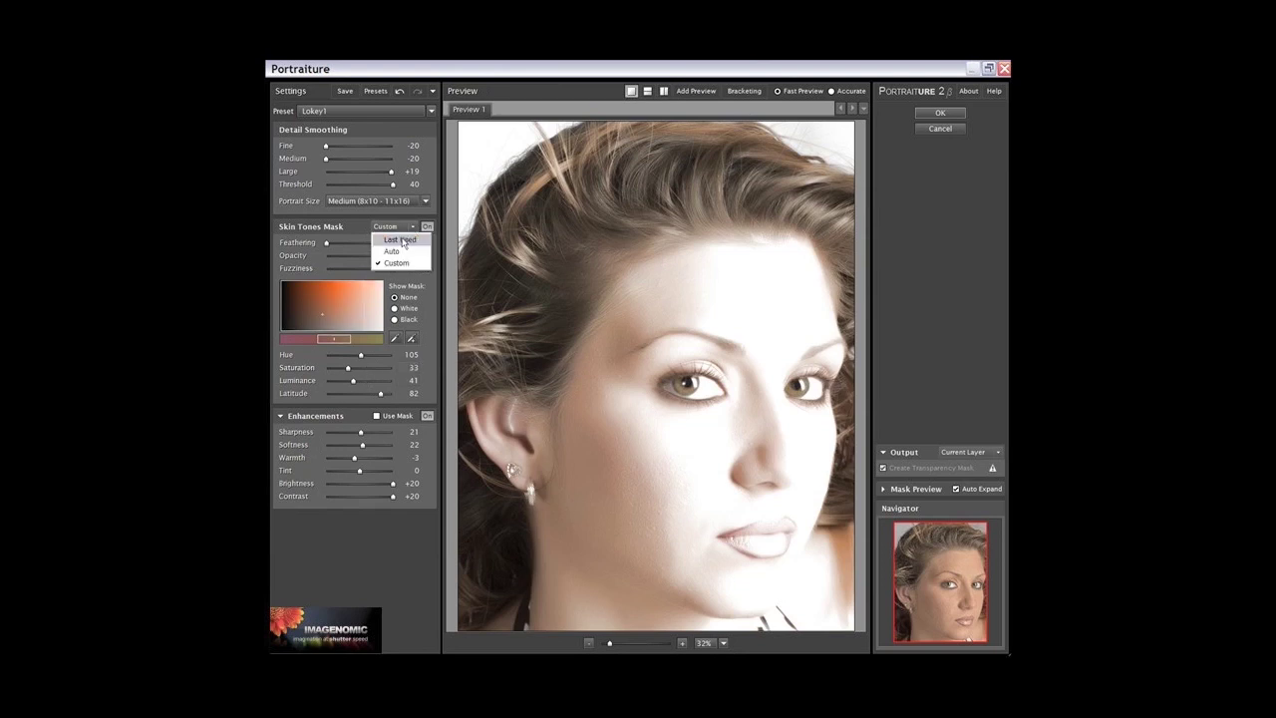
left_click(403, 240)
left_click(416, 228)
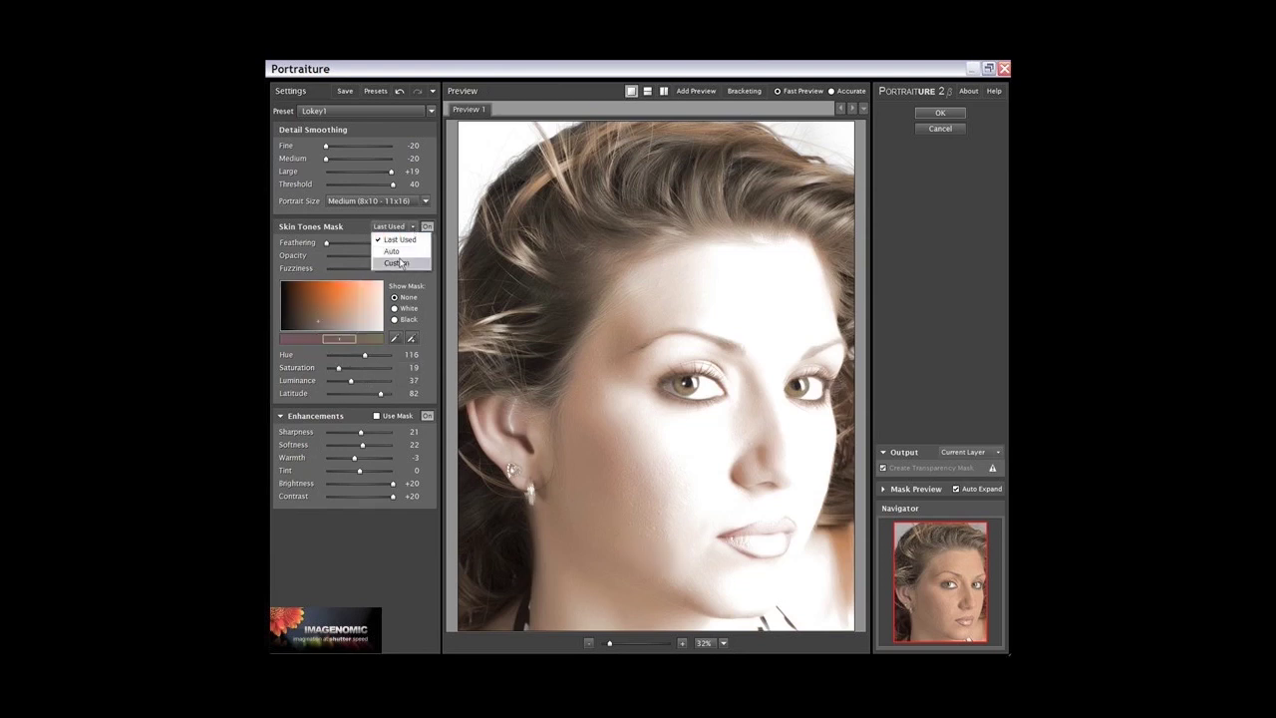
left_click(400, 254)
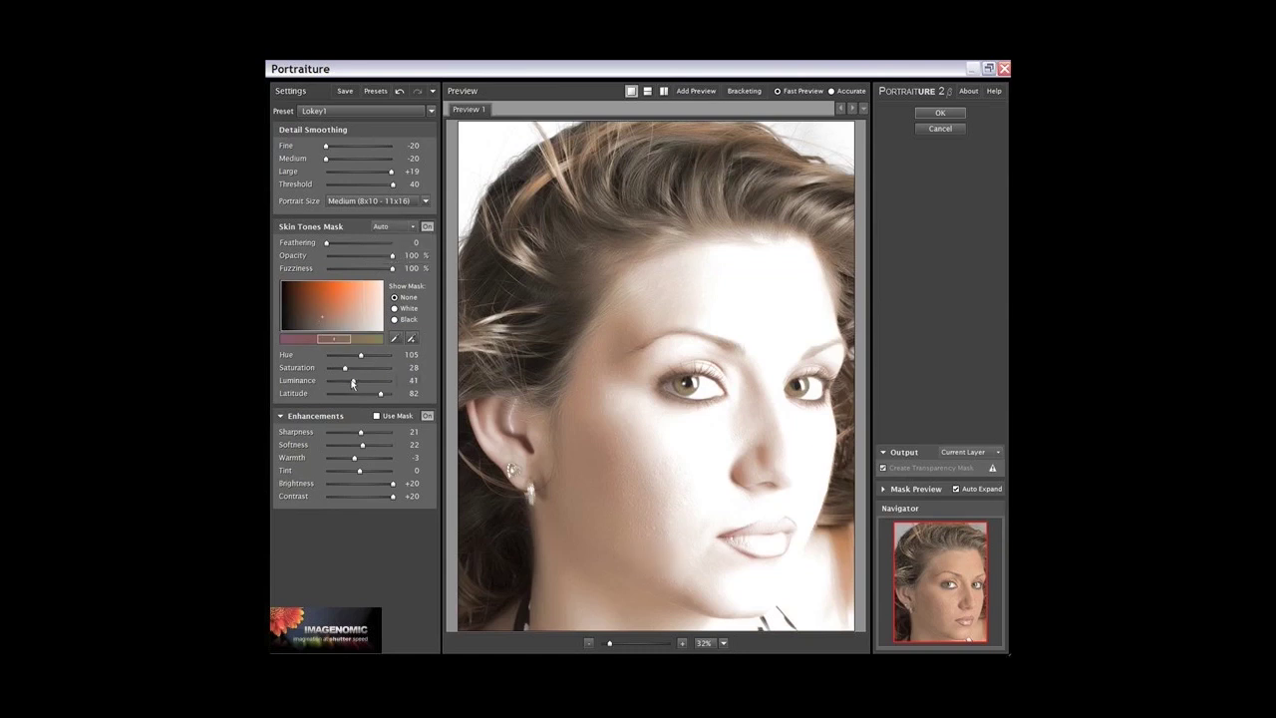
left_click_drag(354, 381, 380, 390)
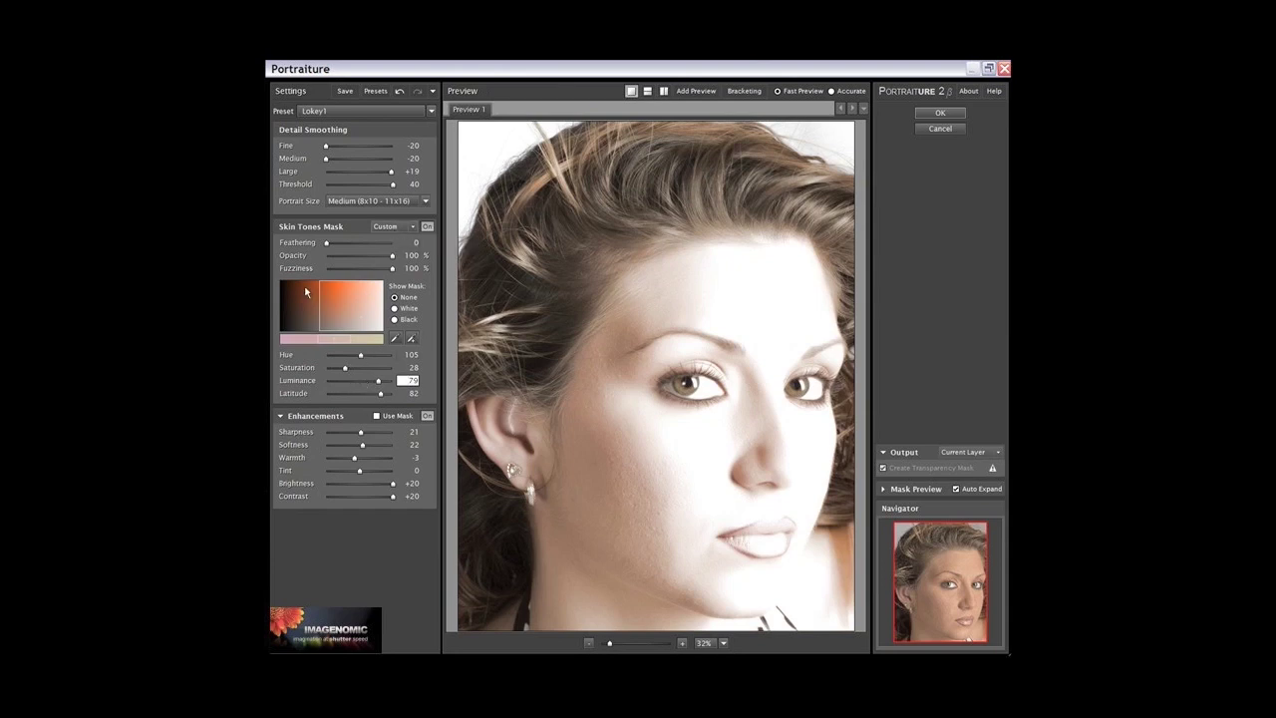
Step: Turn the Skin Tones Mask off to compare the preview, and turn it back on
left_click(429, 231)
left_click(429, 231)
left_click(427, 227)
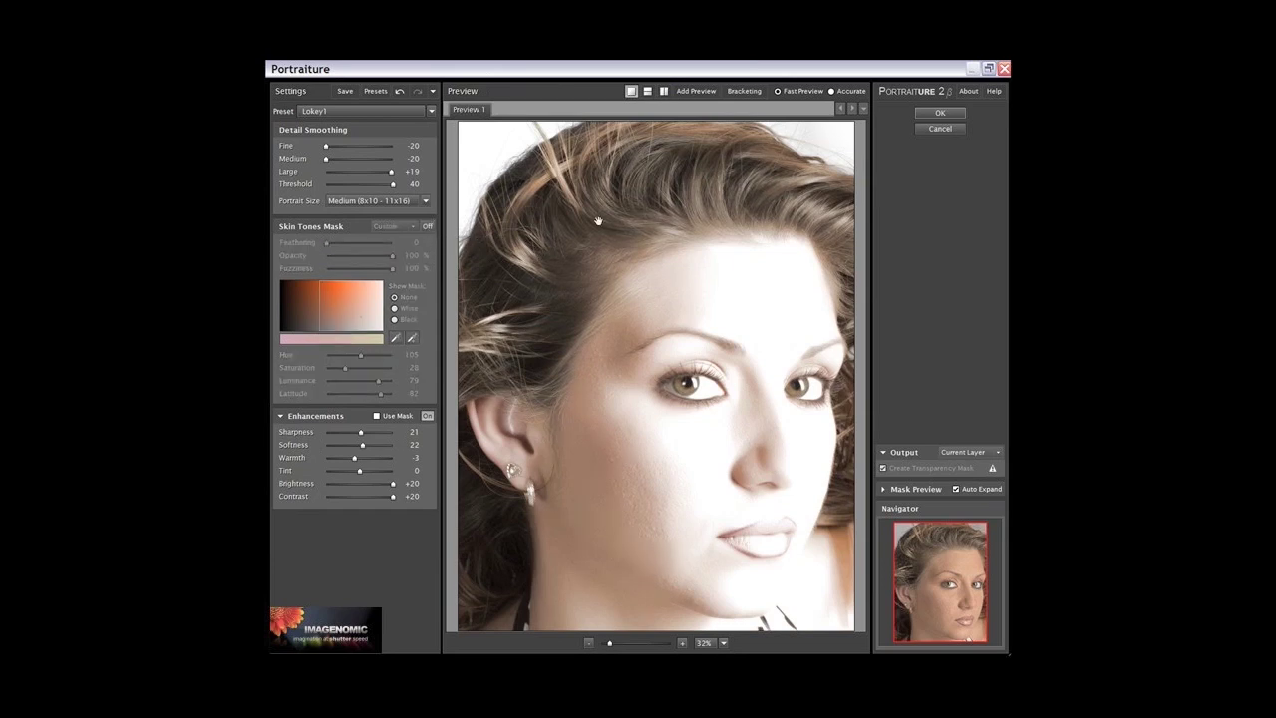
left_click(428, 227)
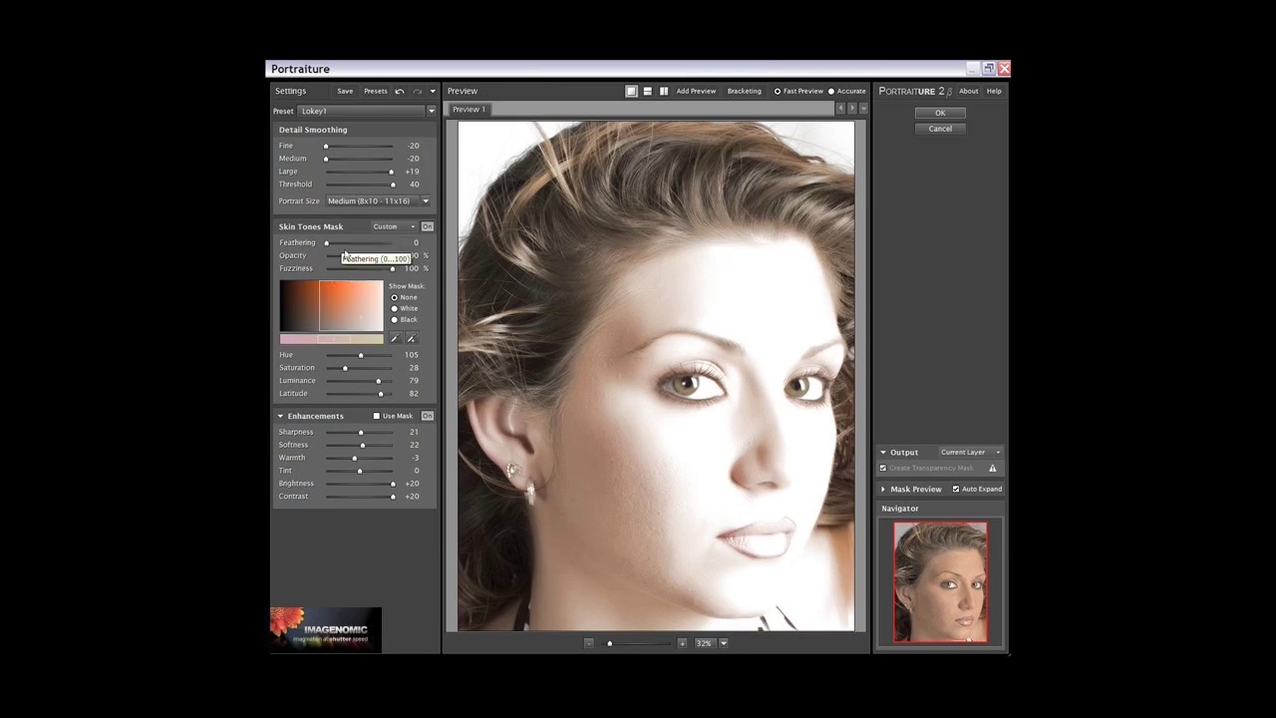
Step: Sample the mask colour from the shadowed cheek and show the mask on white
left_click(395, 338)
left_click(597, 458)
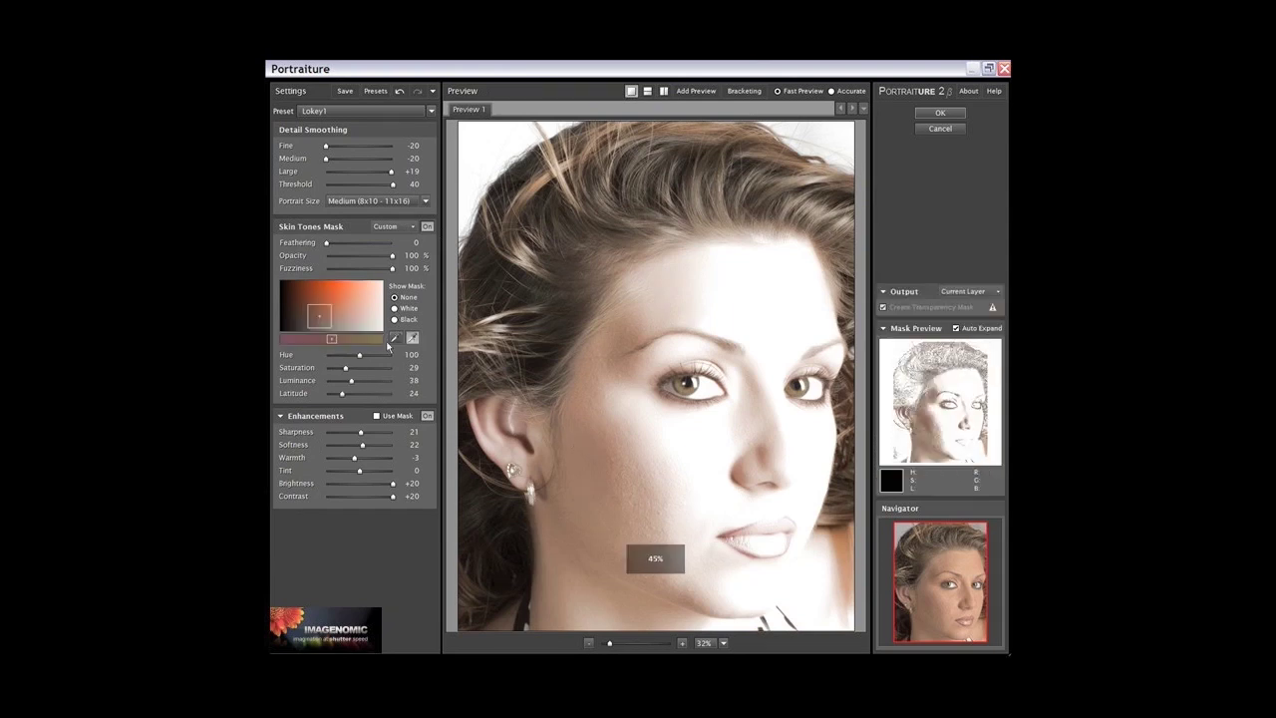
left_click(394, 308)
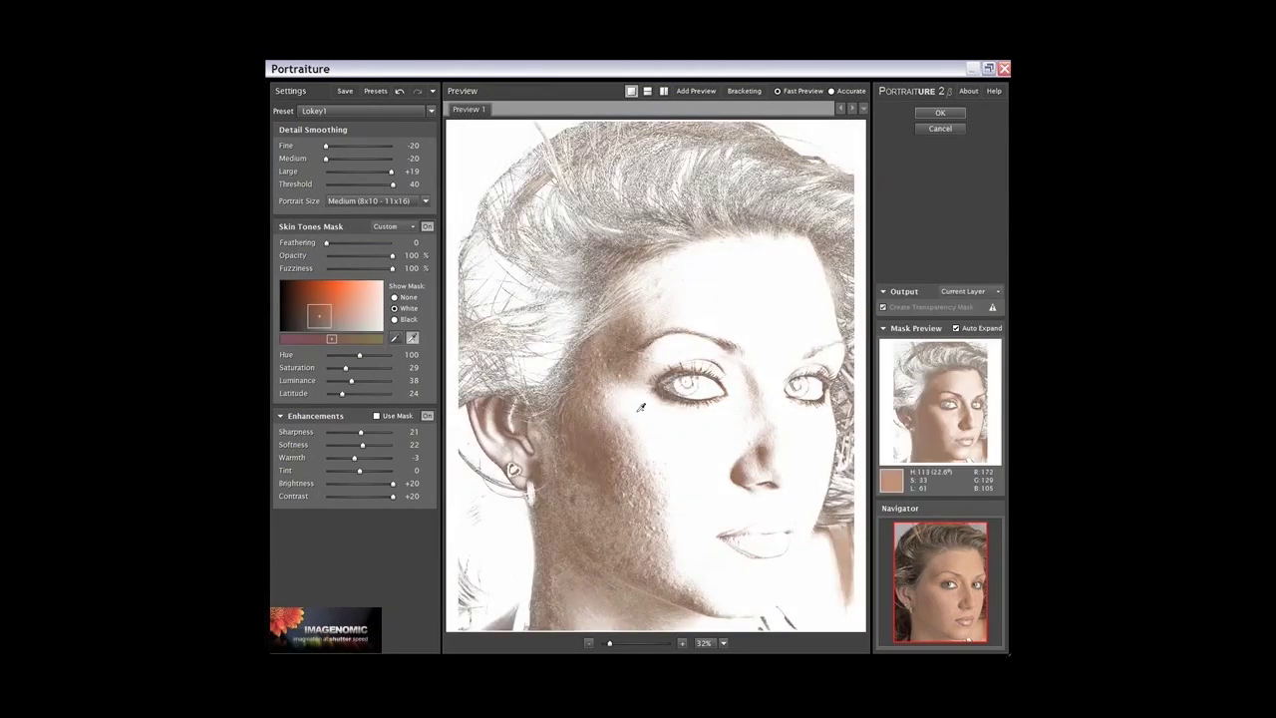
Step: Try mask Feathering at 53 and 100, and return it to 0
left_click_drag(327, 245, 364, 250)
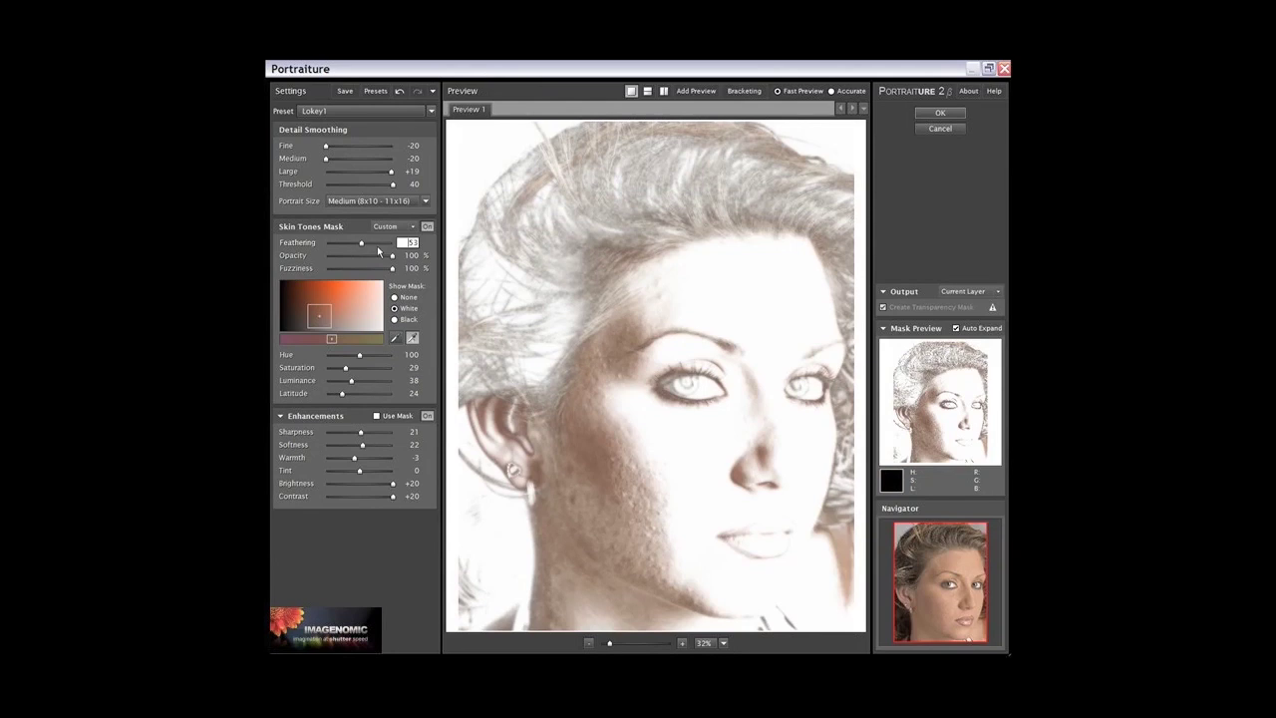
left_click_drag(377, 245, 398, 246)
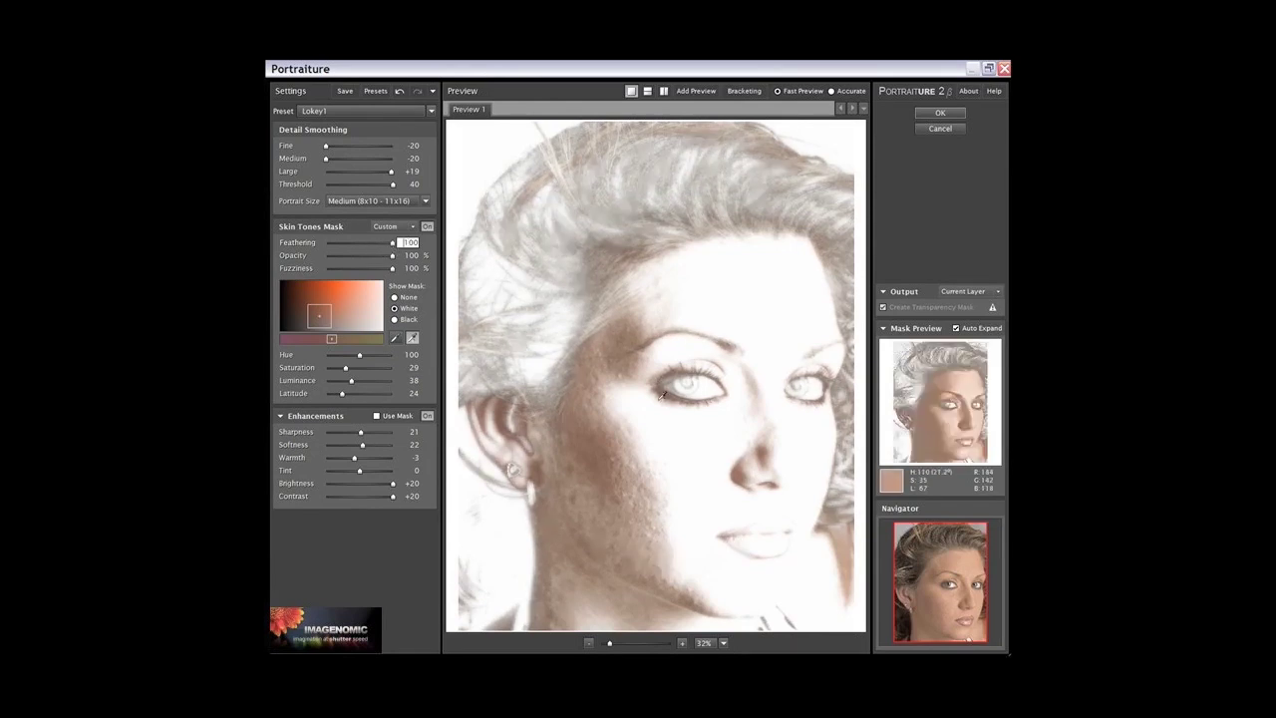
left_click_drag(330, 246, 317, 241)
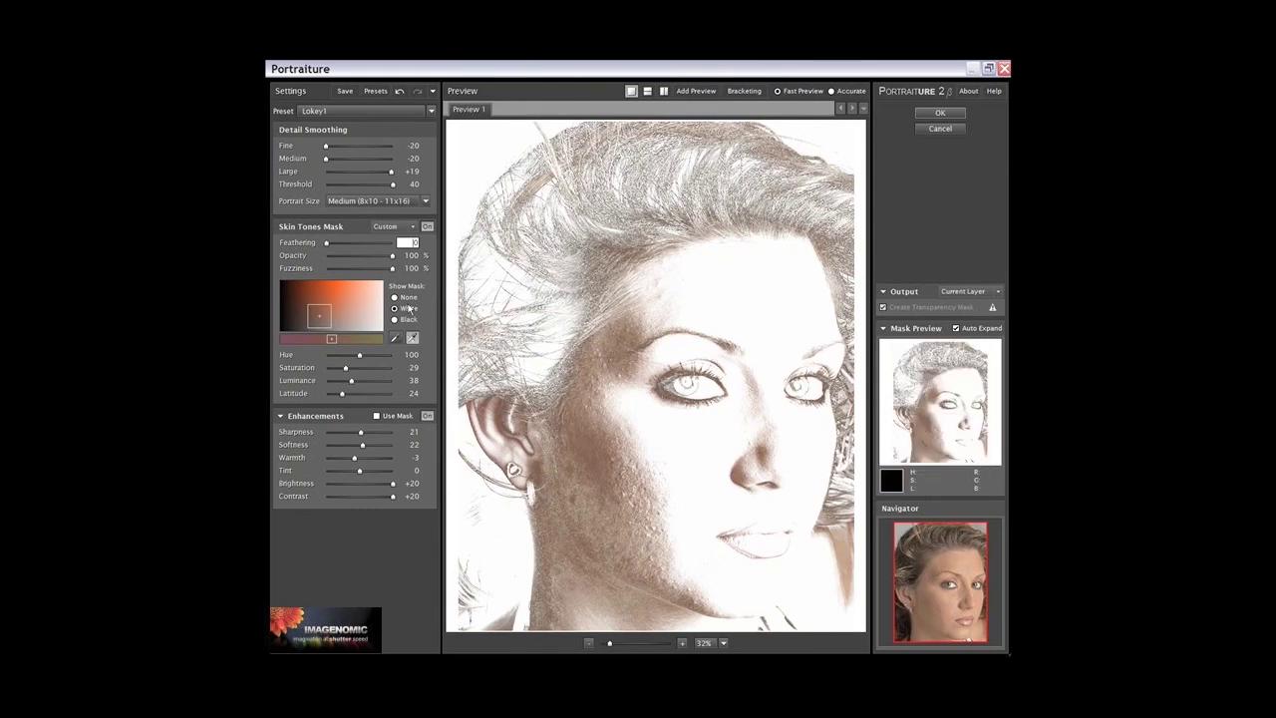
Step: Try mask Fuzziness at 50, return it to 100 and hide the mask in the preview
left_click_drag(392, 270, 360, 272)
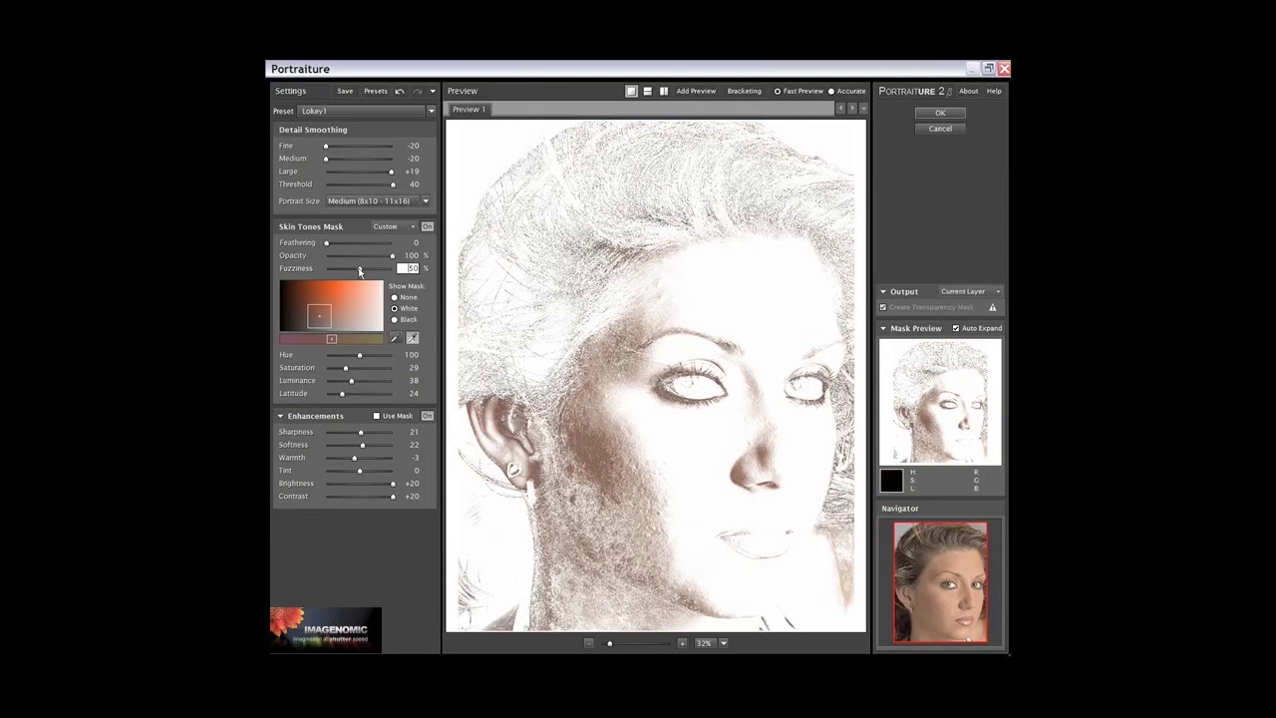
left_click_drag(360, 271, 395, 271)
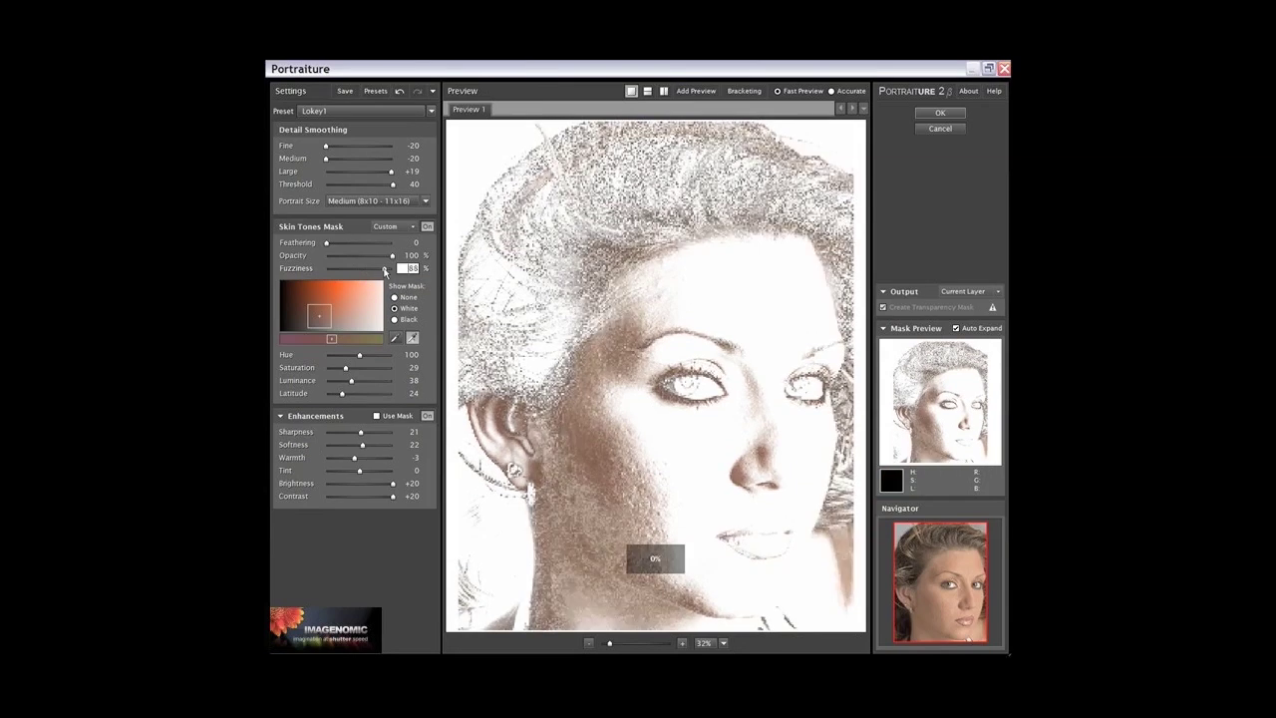
left_click(394, 298)
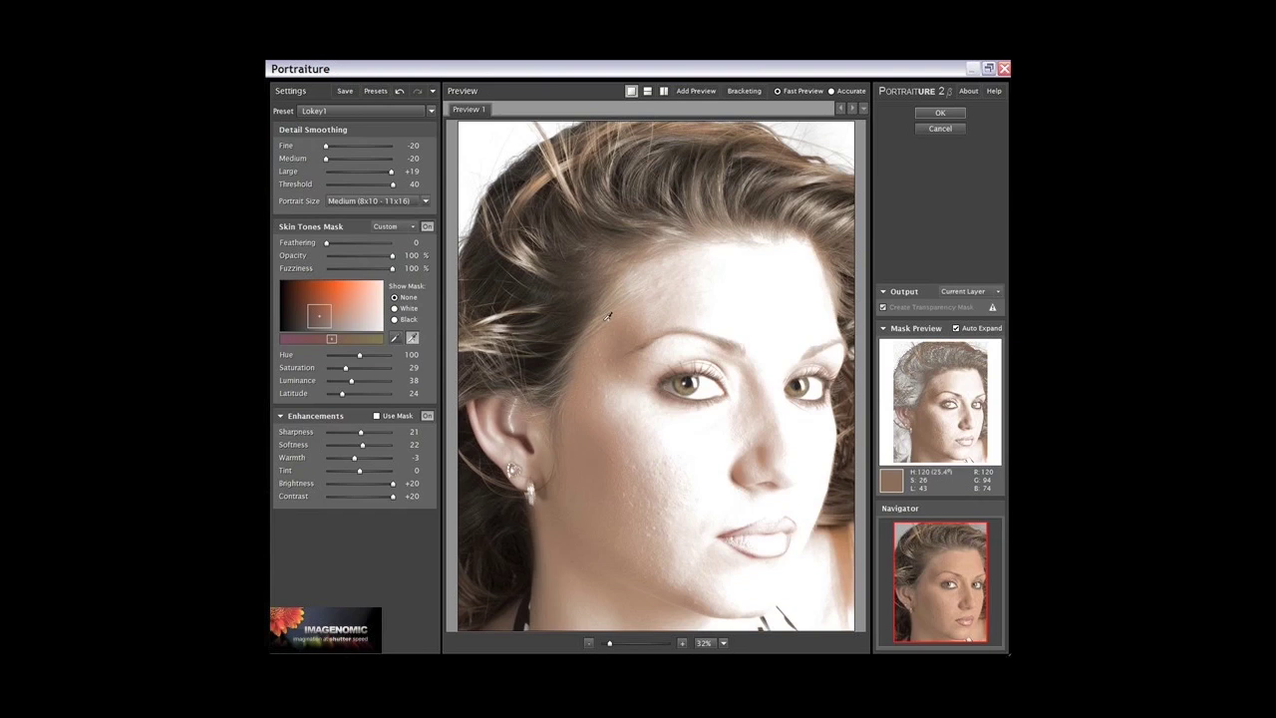
Step: View the Skin Tones Mask defaults in the plug-in preferences and accept them as they are
left_click(395, 339)
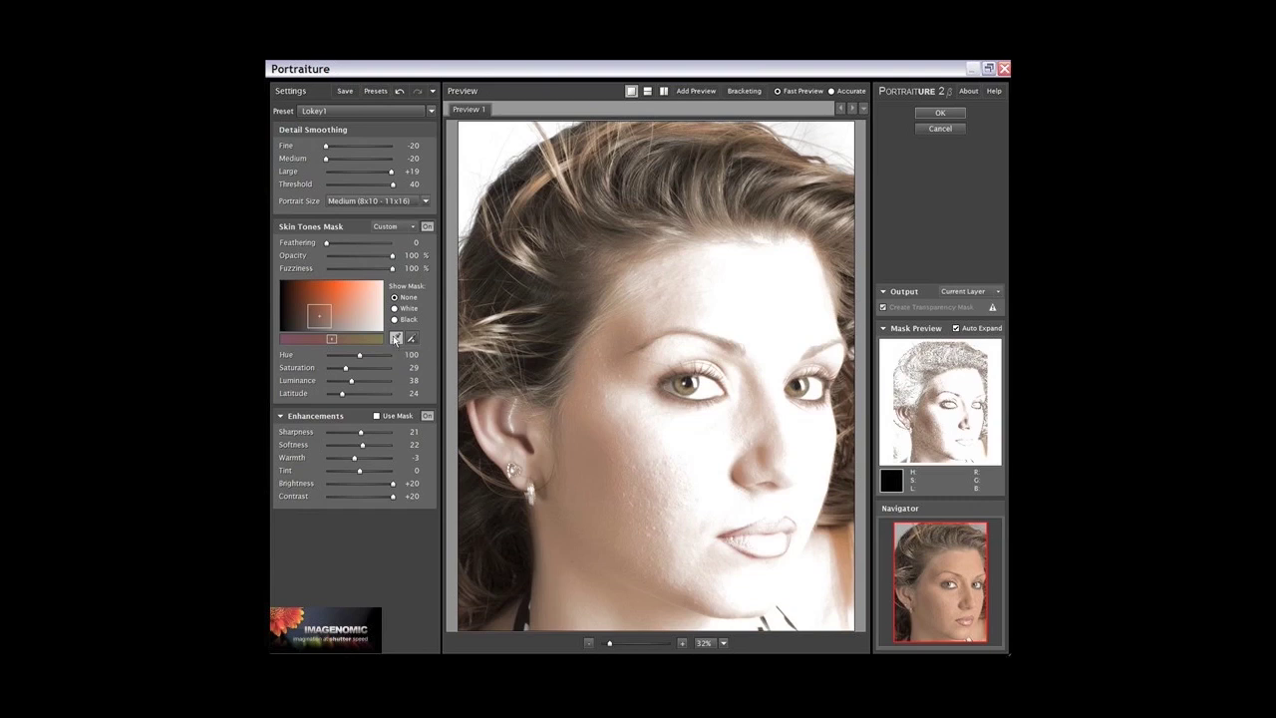
left_click(968, 92)
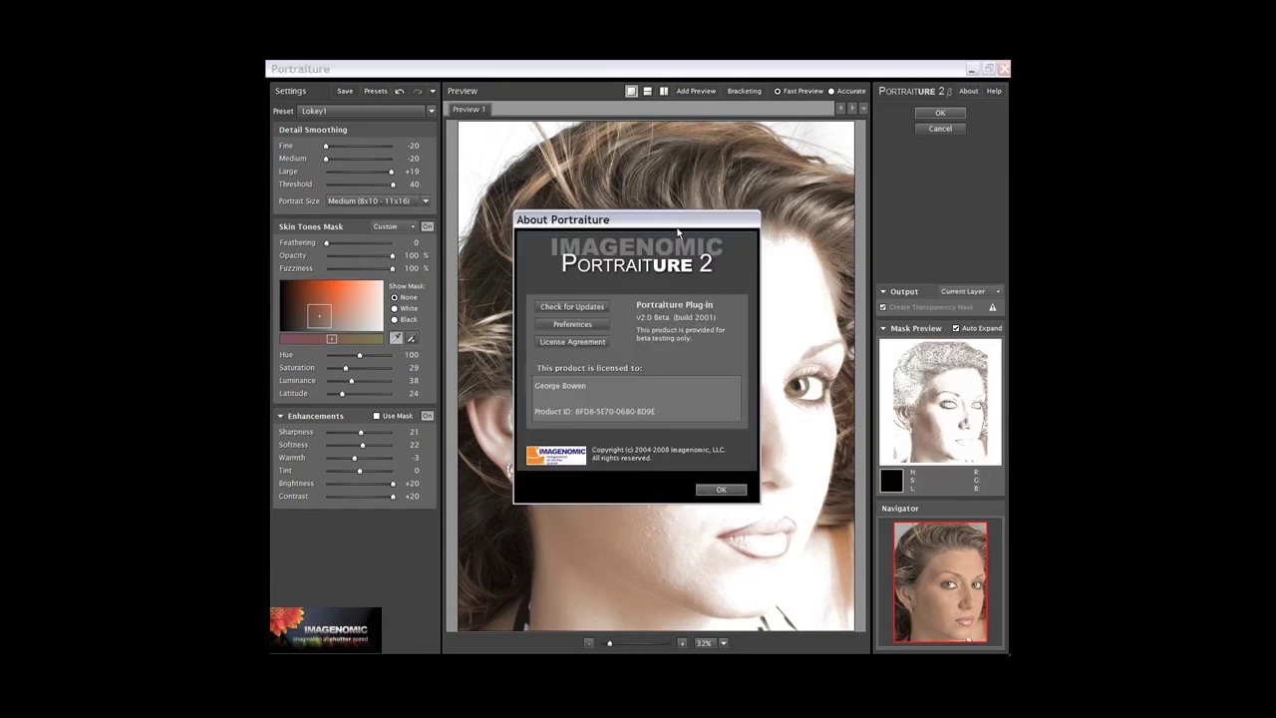
left_click(591, 326)
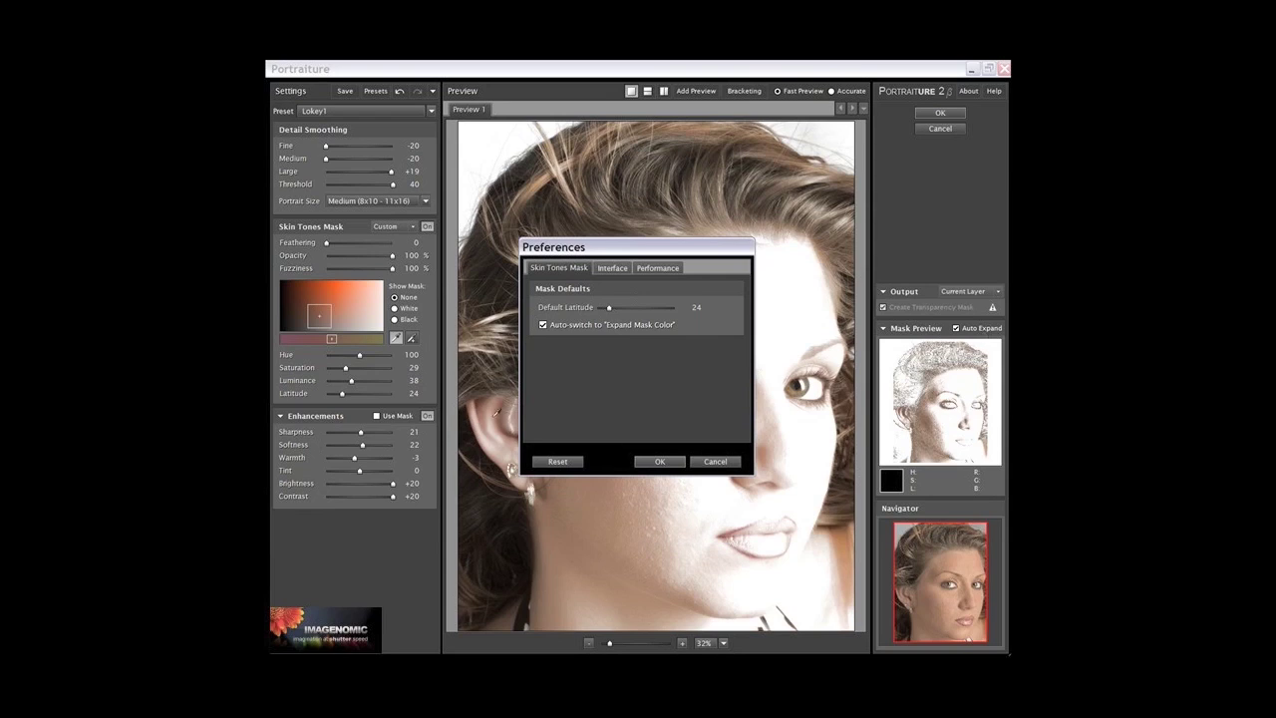
left_click(659, 462)
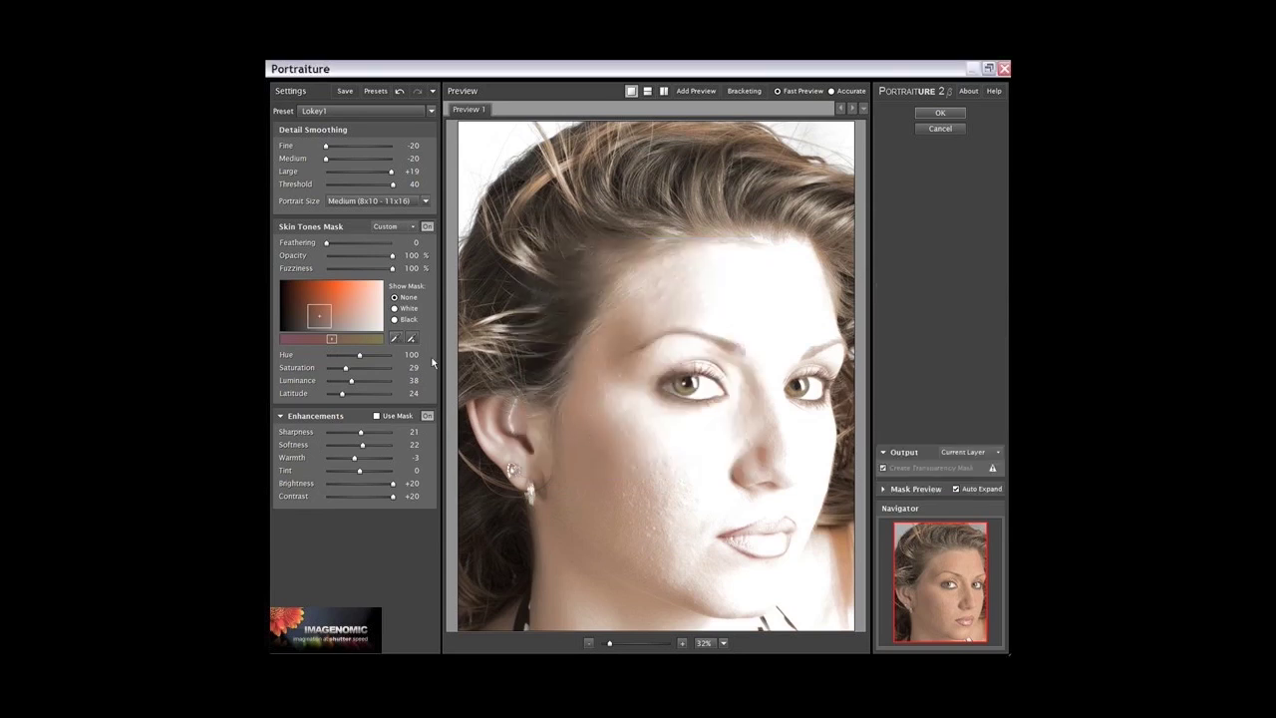
Step: Sample the mask colour from the bright cheek below the eye and check the mask on white before hiding it
left_click(396, 338)
left_click(396, 340)
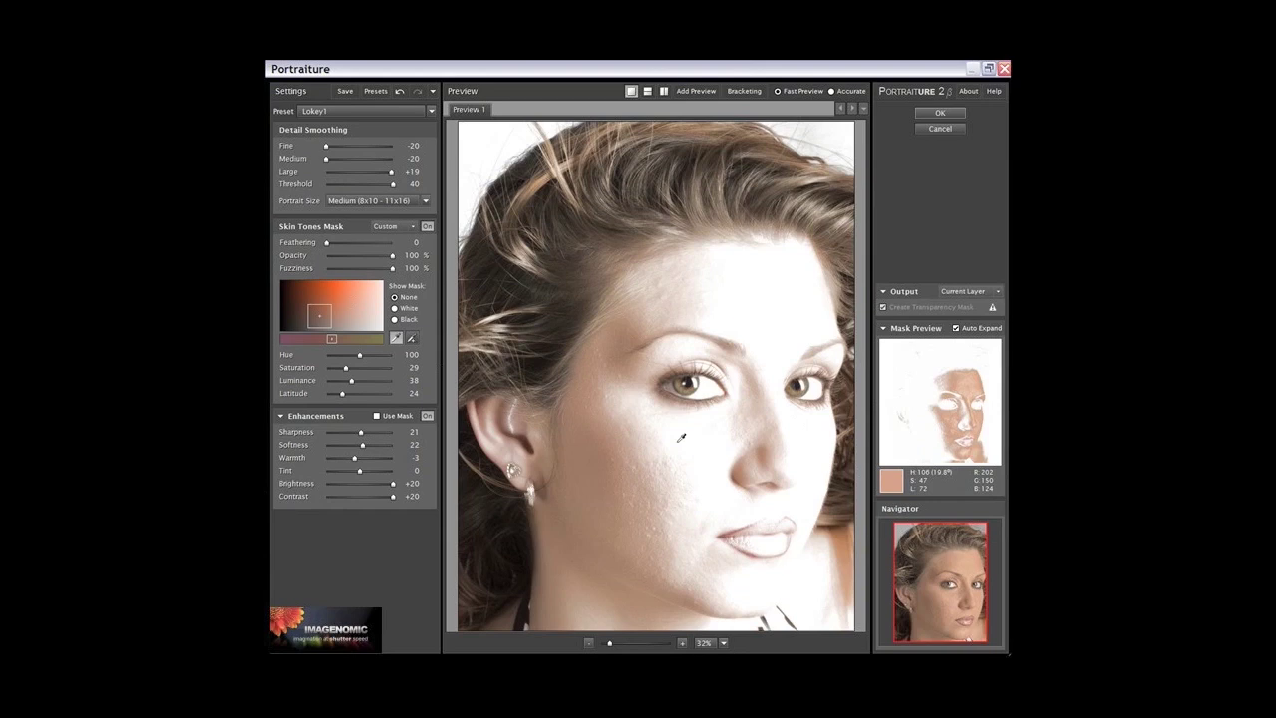
left_click(681, 438)
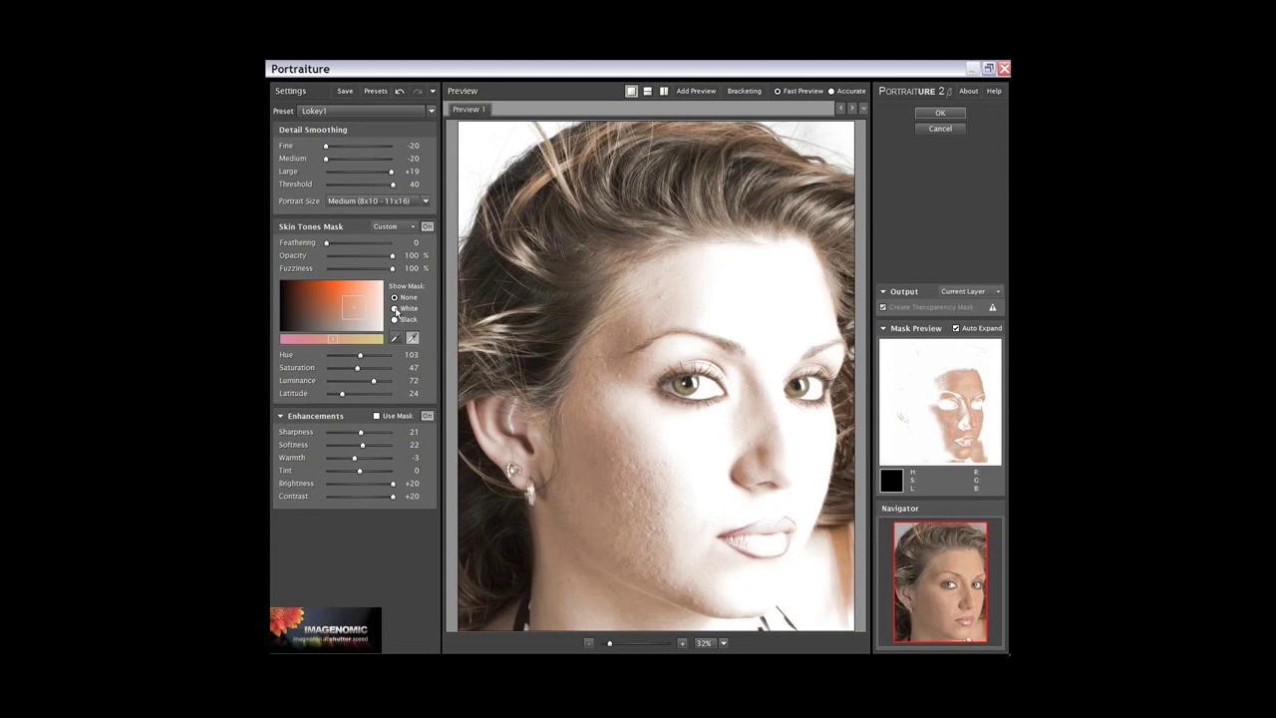
left_click(394, 309)
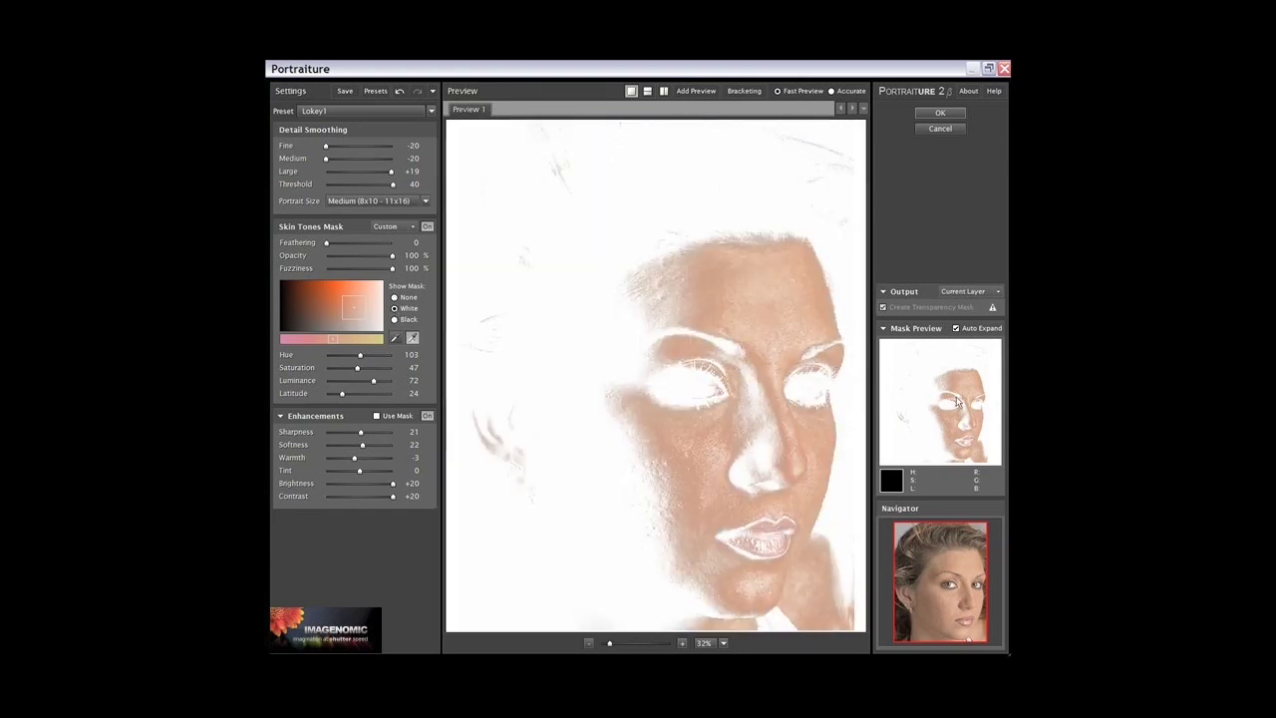
left_click(395, 297)
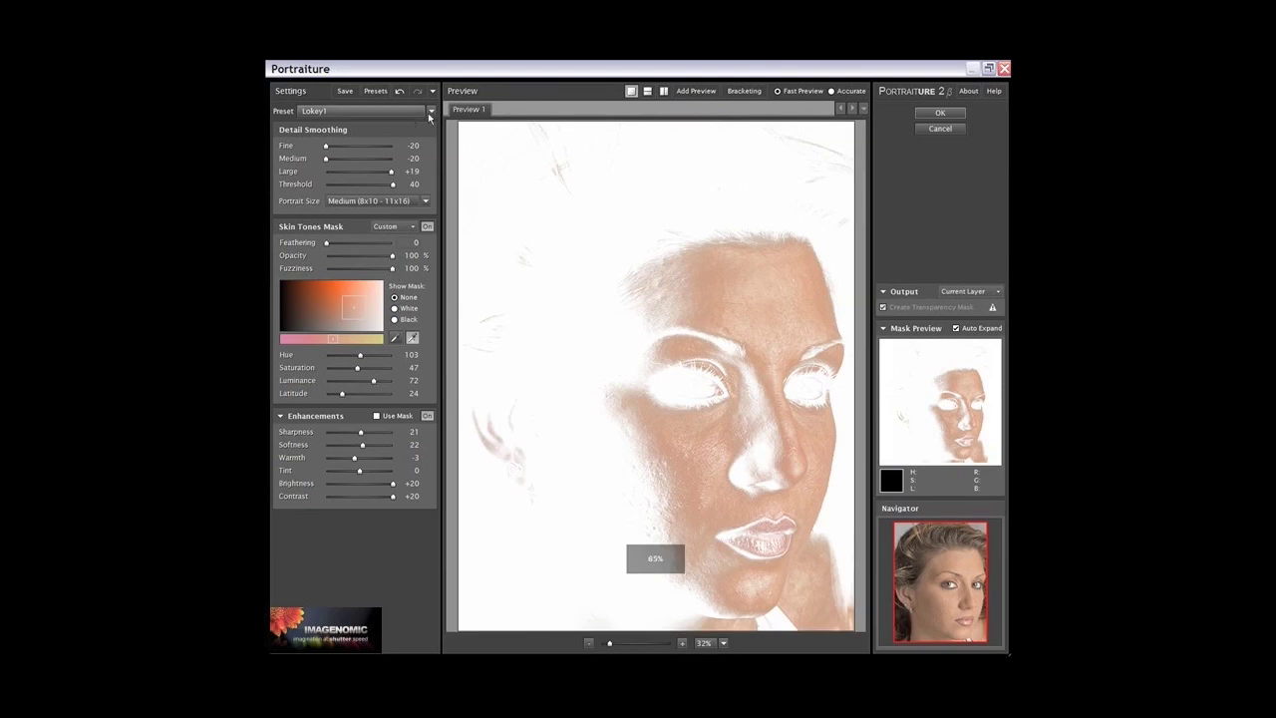
Step: Apply the Default preset from the Generic Presets
left_click(430, 111)
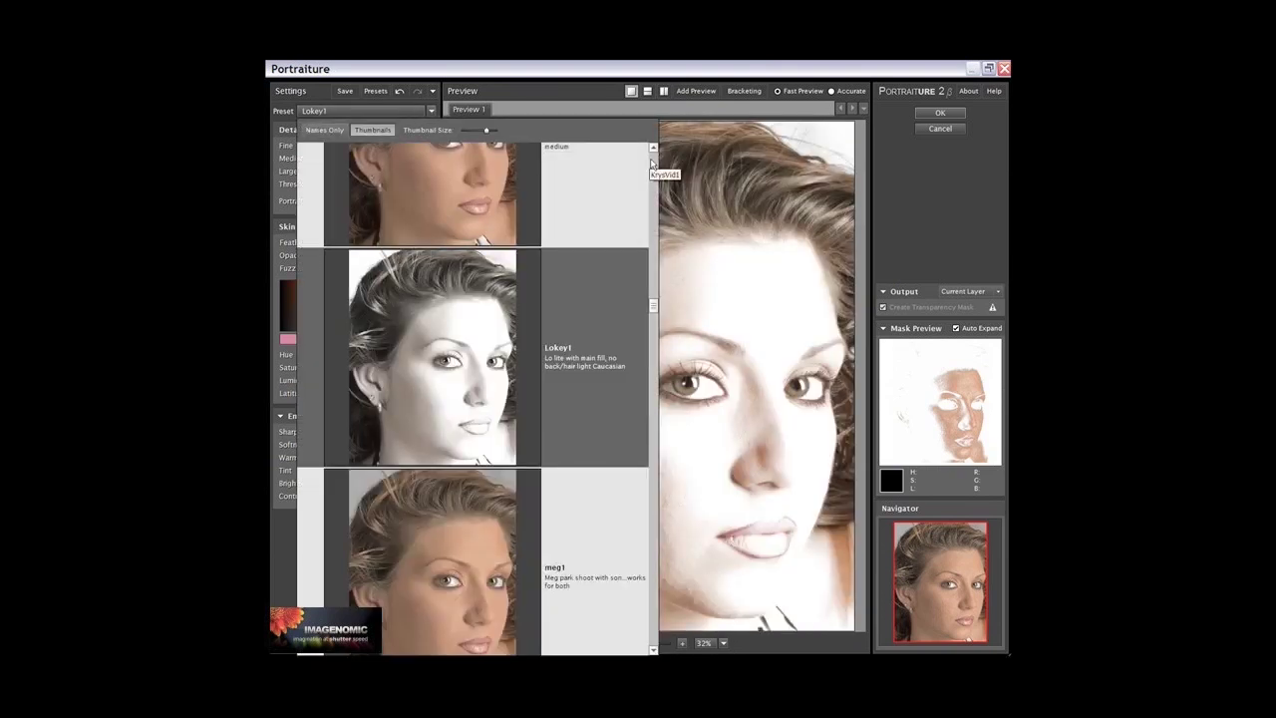
left_click(653, 170)
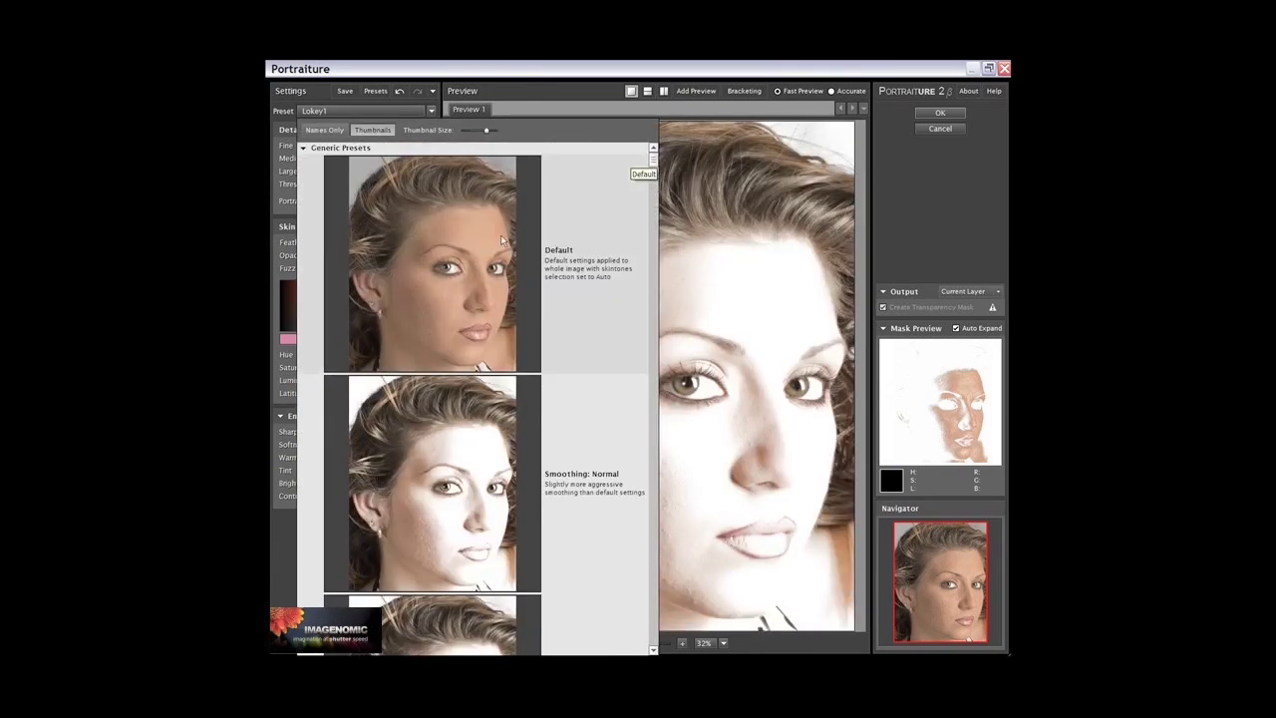
left_click(500, 234)
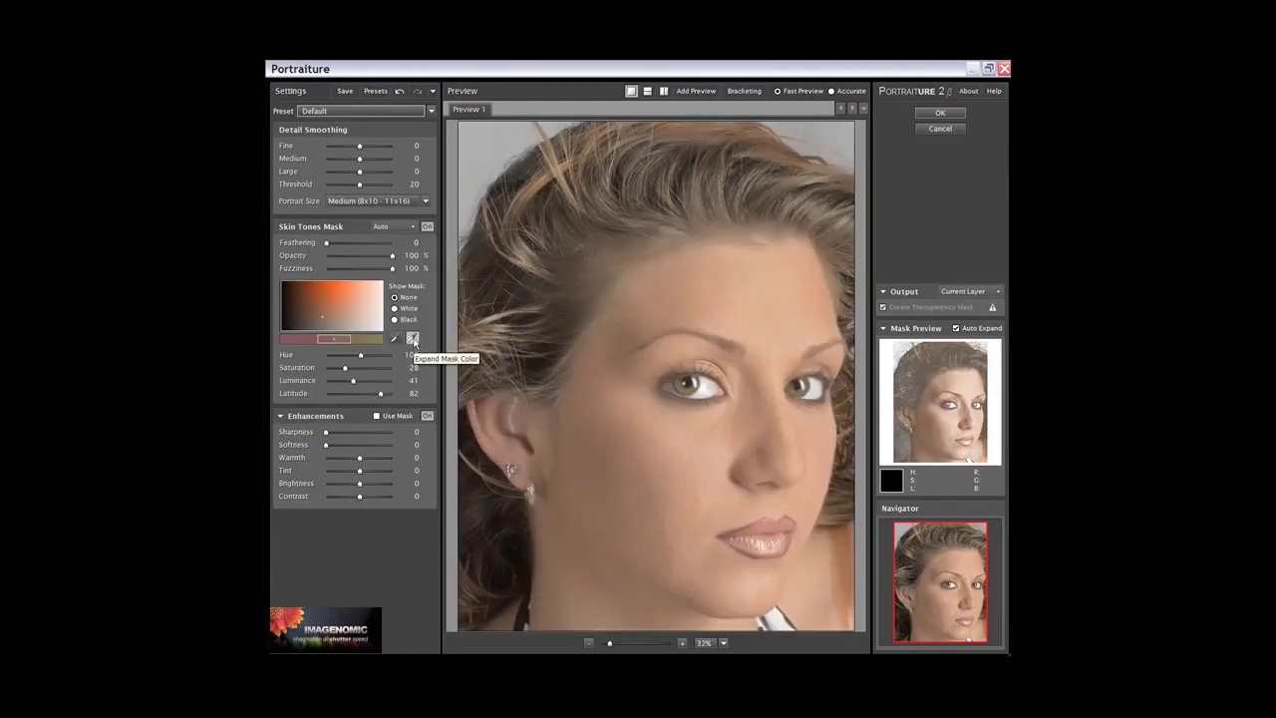
Step: Build the skin tones mask from samples across the shadowed jaw and cheek, and shift its colour range to Saturation 51 and Luminance 68
left_click(413, 340)
left_click(573, 486)
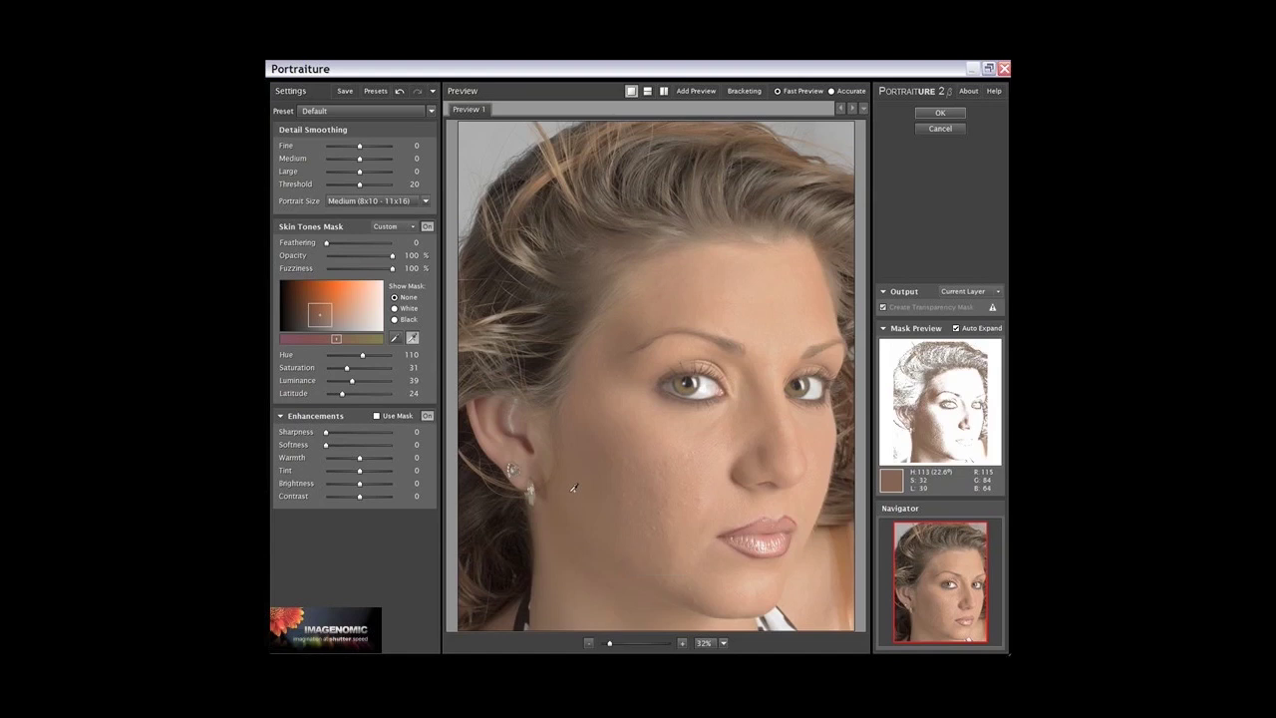
left_click(413, 339)
left_click(653, 430)
left_click(624, 429)
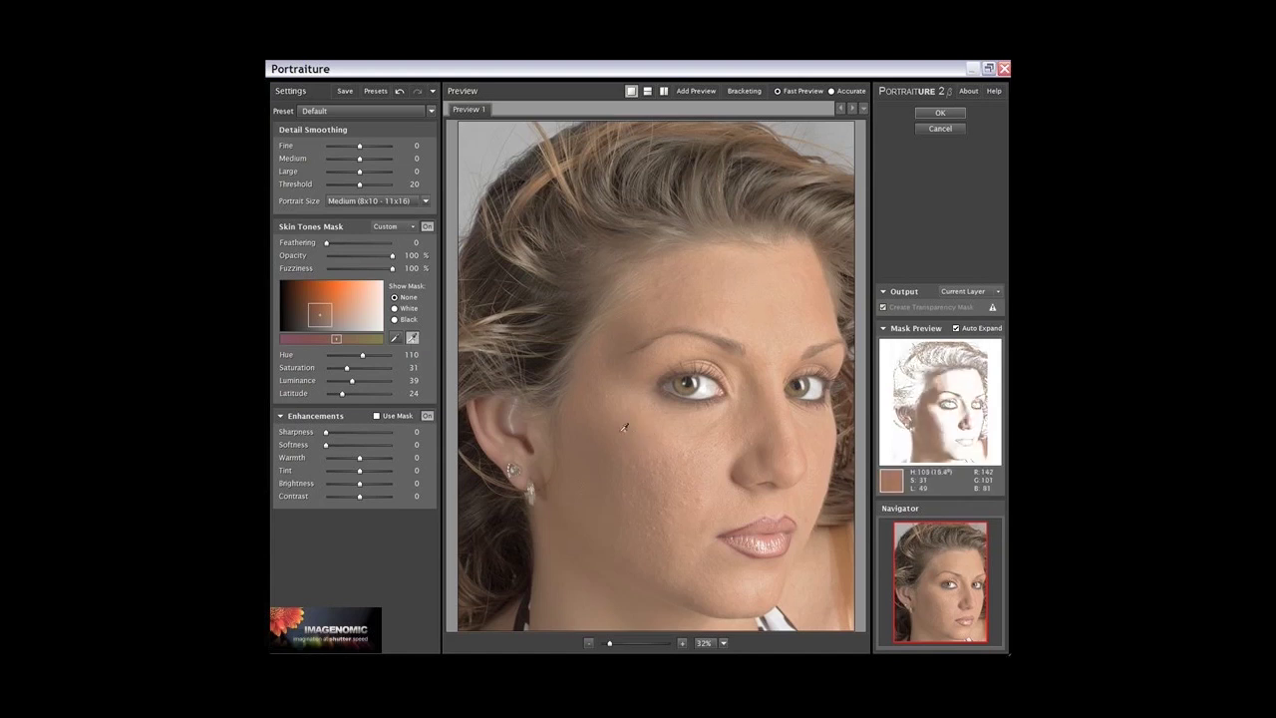
left_click(658, 473)
left_click(662, 472)
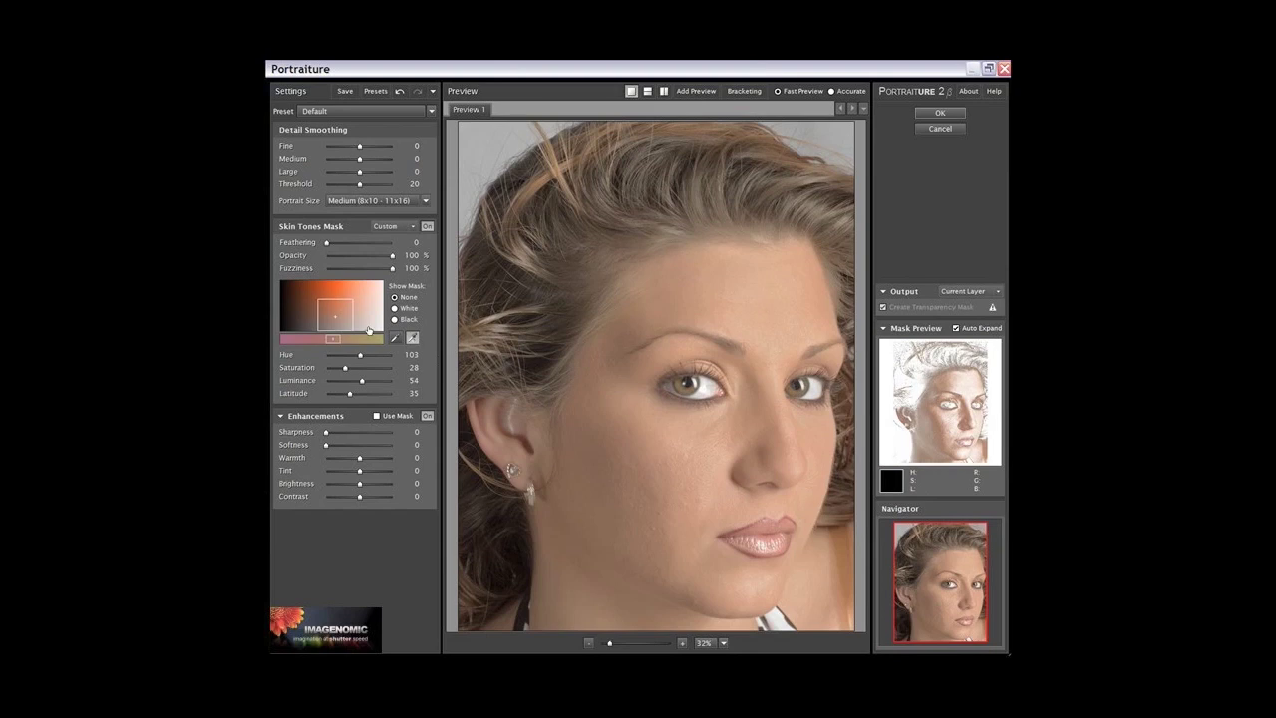
mouse_move(355, 317)
left_mouse_down()
mouse_move(341, 301)
mouse_move(369, 301)
left_mouse_up()
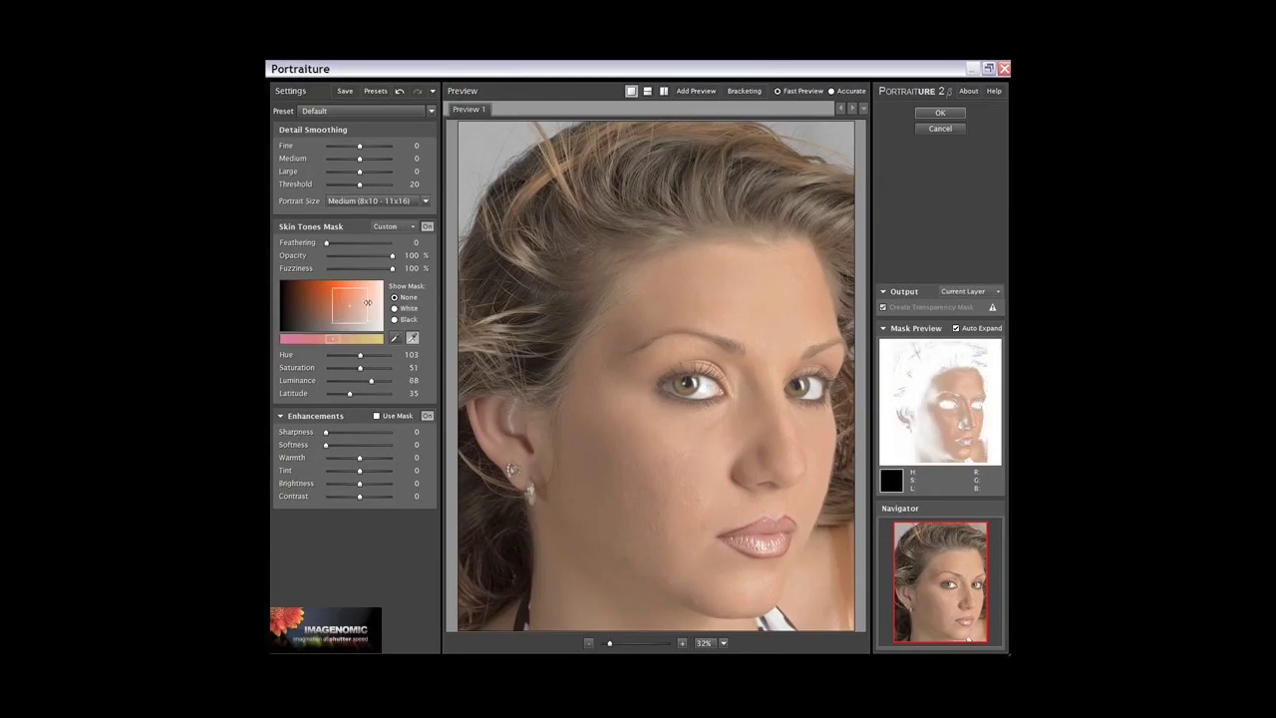
Step: Refine the skin tones mask's colour range to Hue 108, Luminance 60 and Latitude 27, checking the mask on white and black
mouse_move(368, 302)
left_mouse_down()
mouse_move(381, 300)
mouse_move(358, 302)
left_mouse_up()
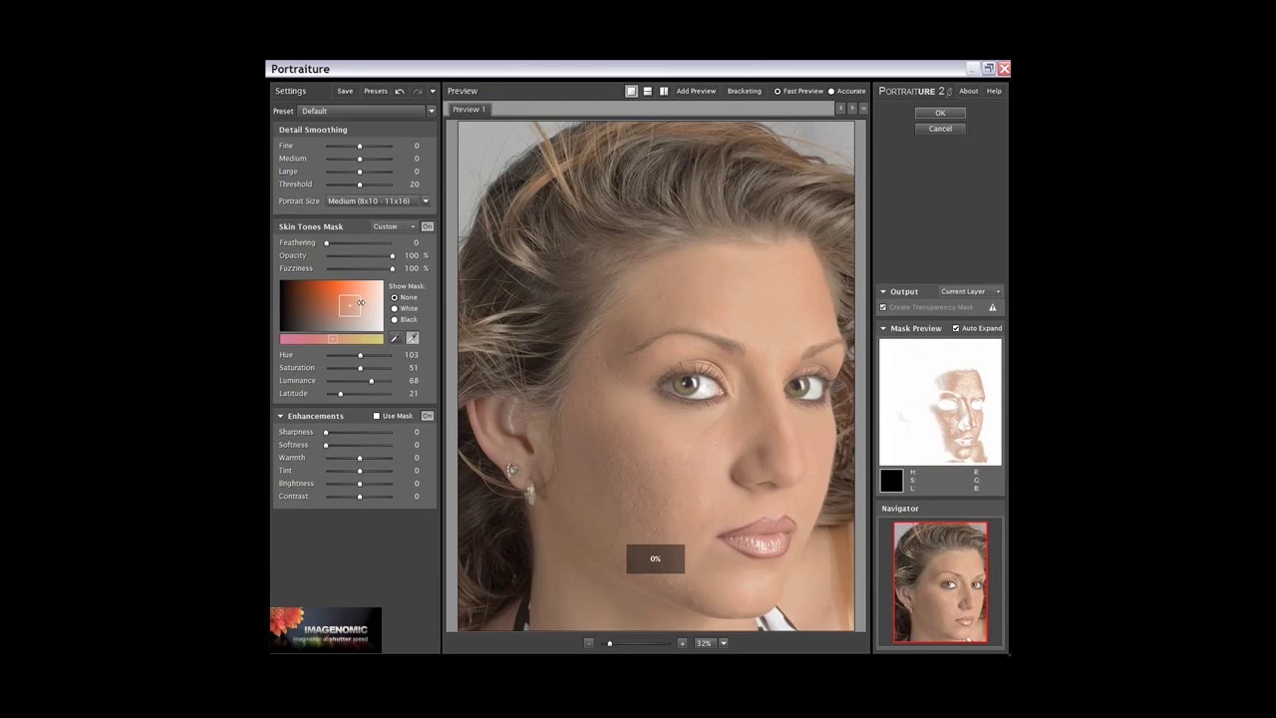
left_click_drag(370, 299, 363, 296)
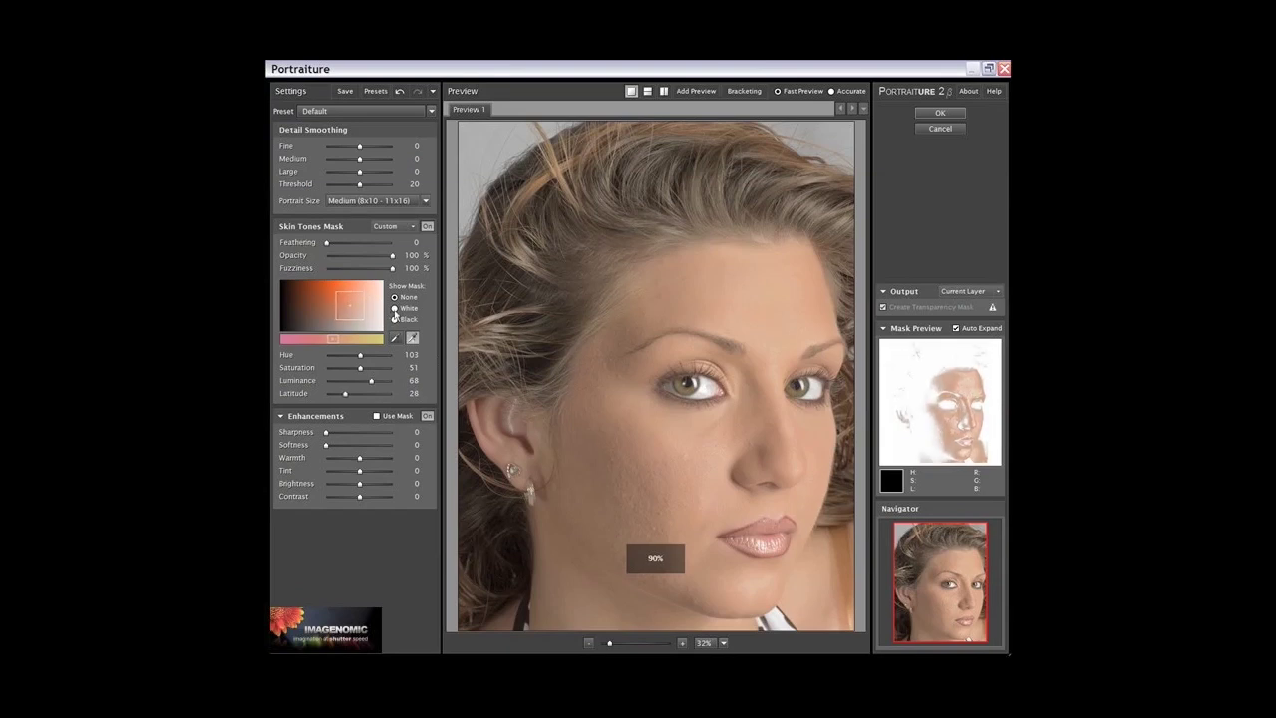
left_click(394, 309)
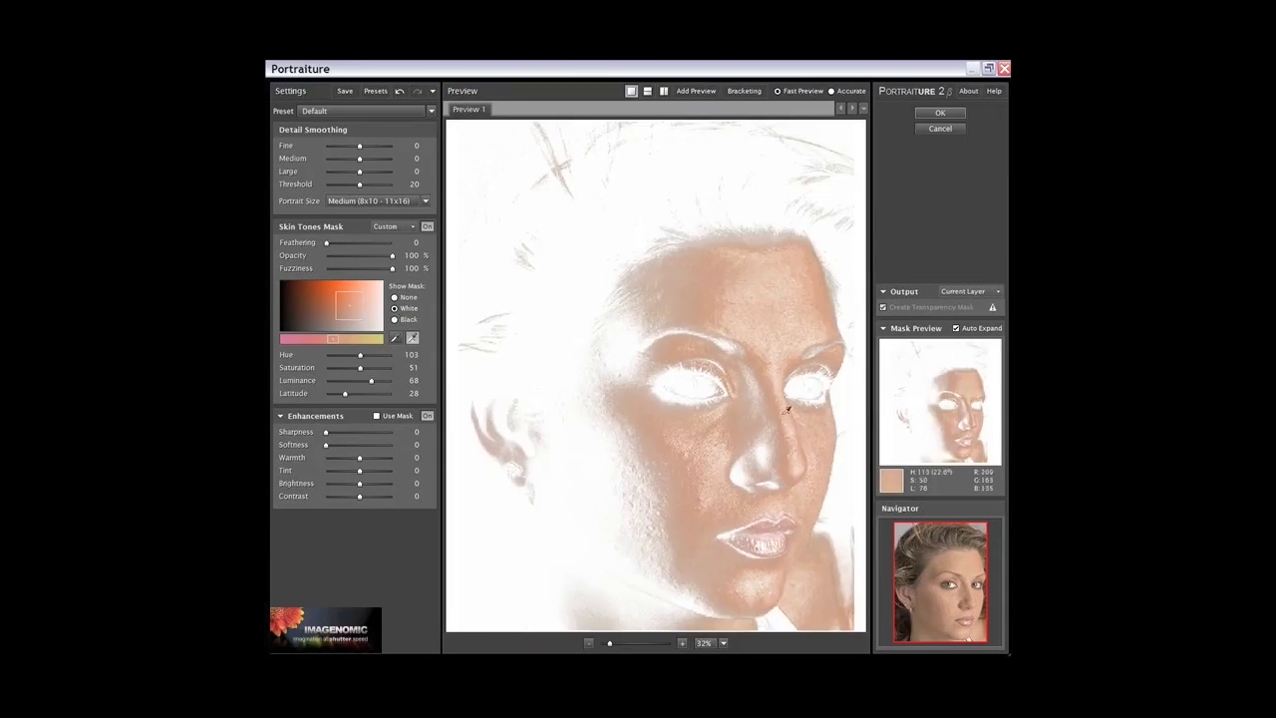
left_click(394, 319)
left_click(394, 308)
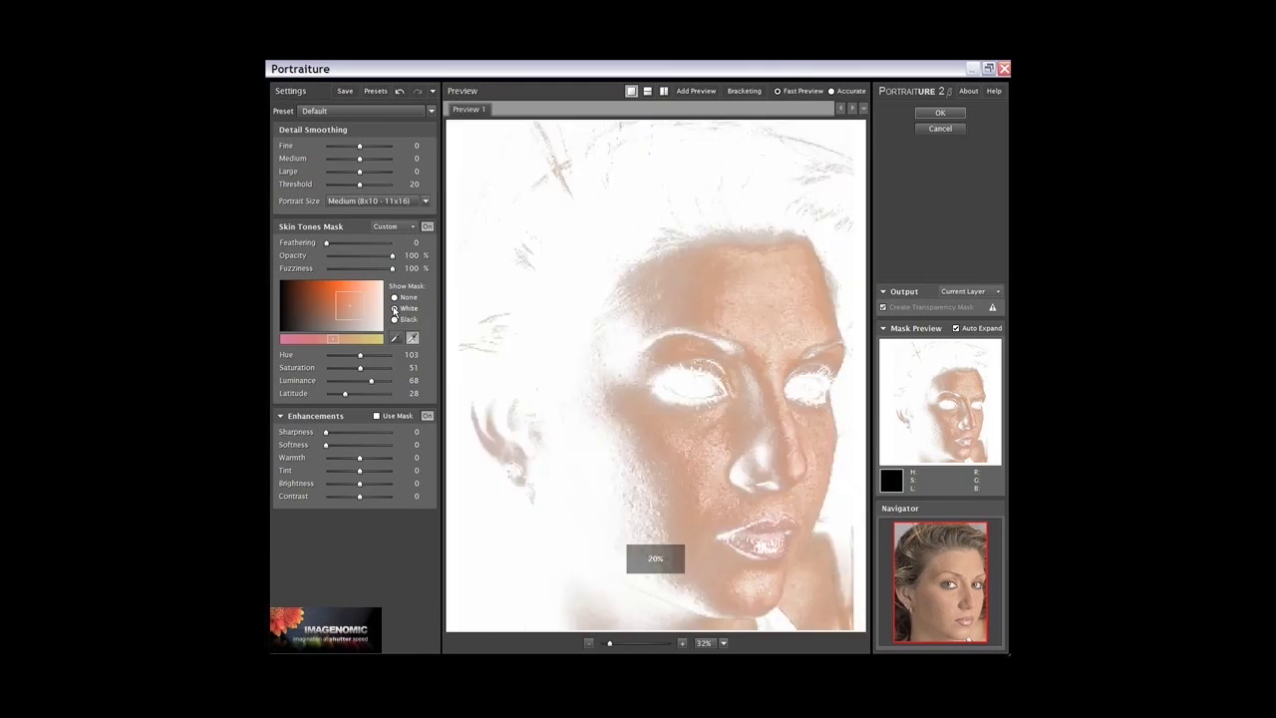
mouse_move(363, 306)
left_mouse_down()
mouse_move(375, 304)
mouse_move(337, 305)
mouse_move(348, 306)
left_mouse_up()
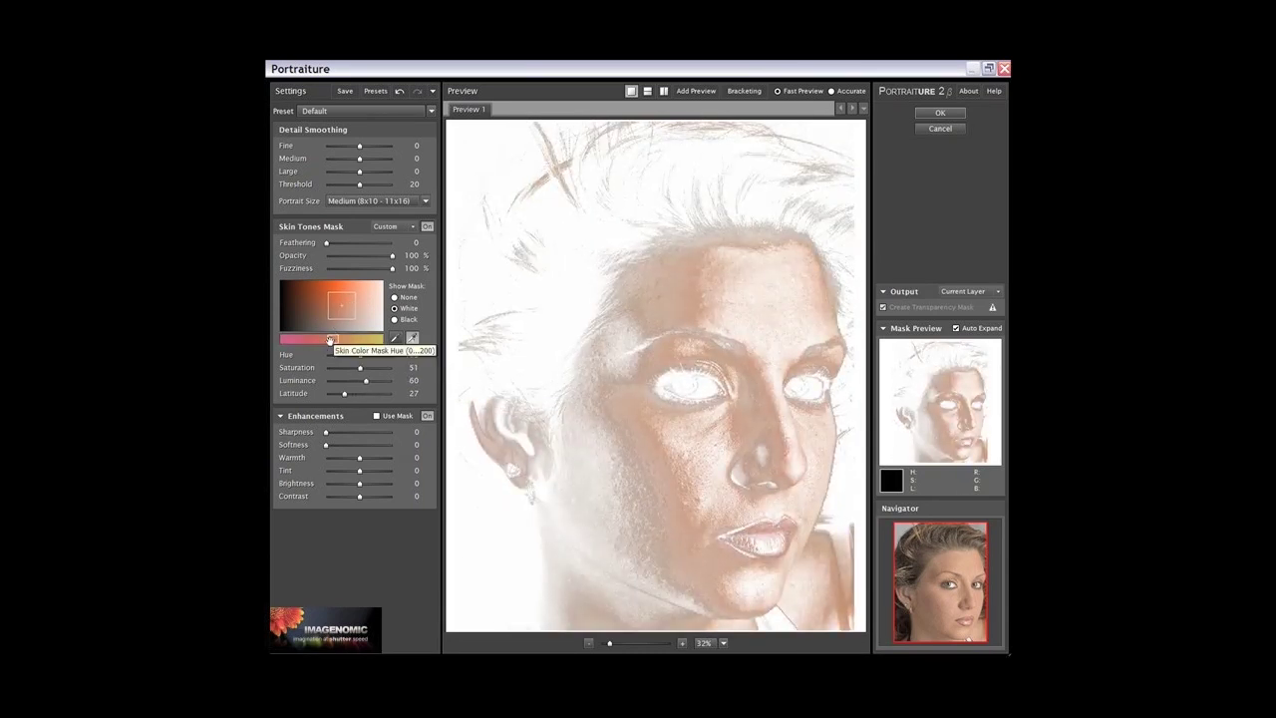
mouse_move(333, 340)
left_mouse_down()
mouse_move(312, 341)
mouse_move(336, 340)
left_mouse_up()
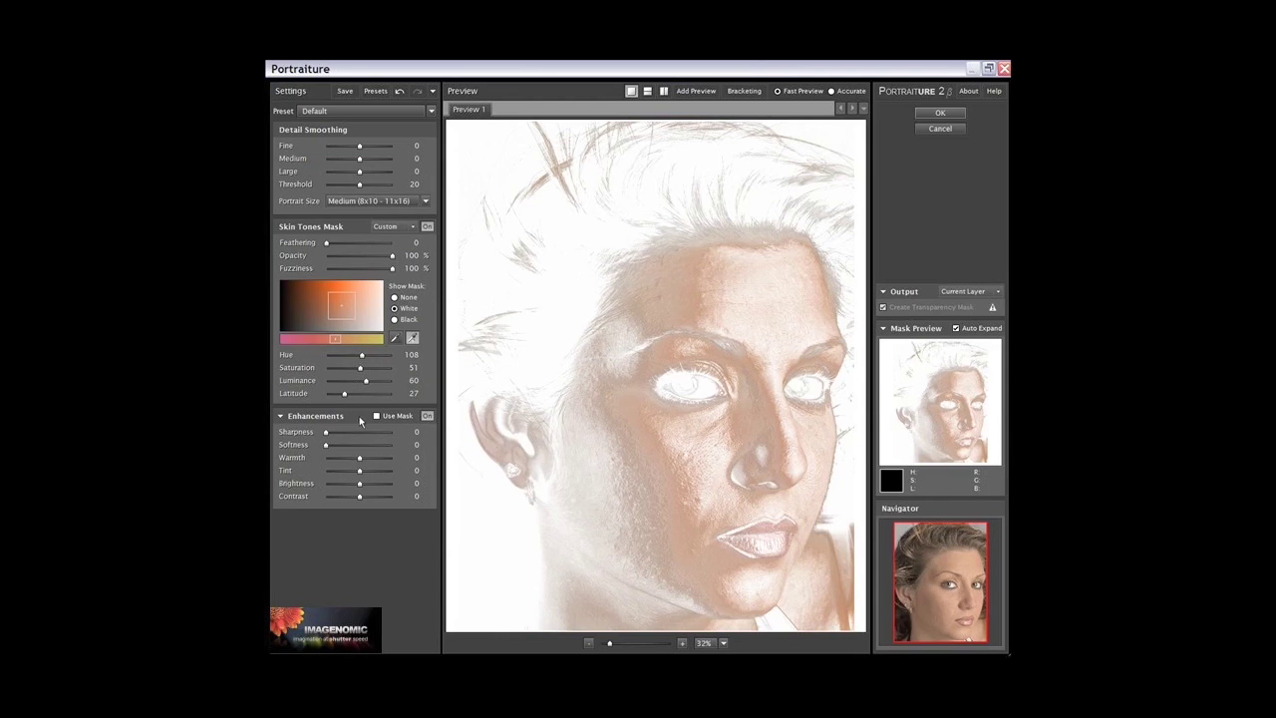
Step: Restrict the enhancements to the mask, hide the mask display, and set Brightness to -12 and Contrast to +11
left_click(376, 417)
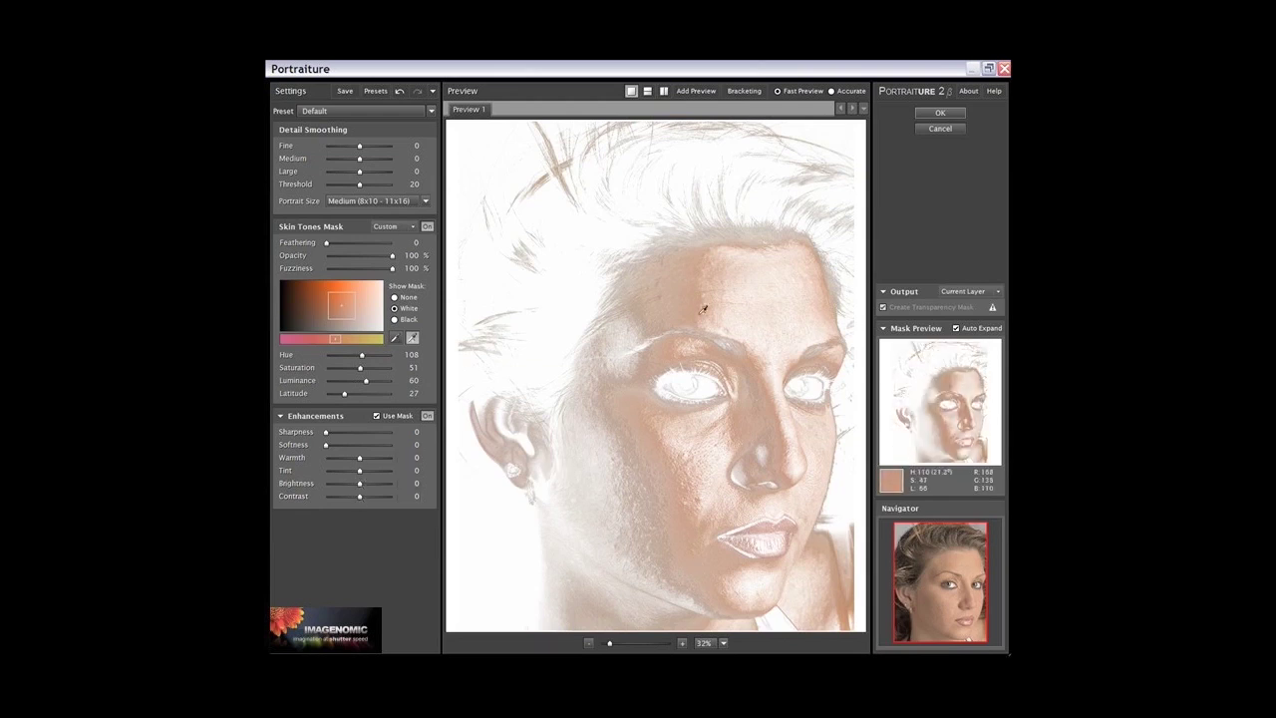
left_click(395, 297)
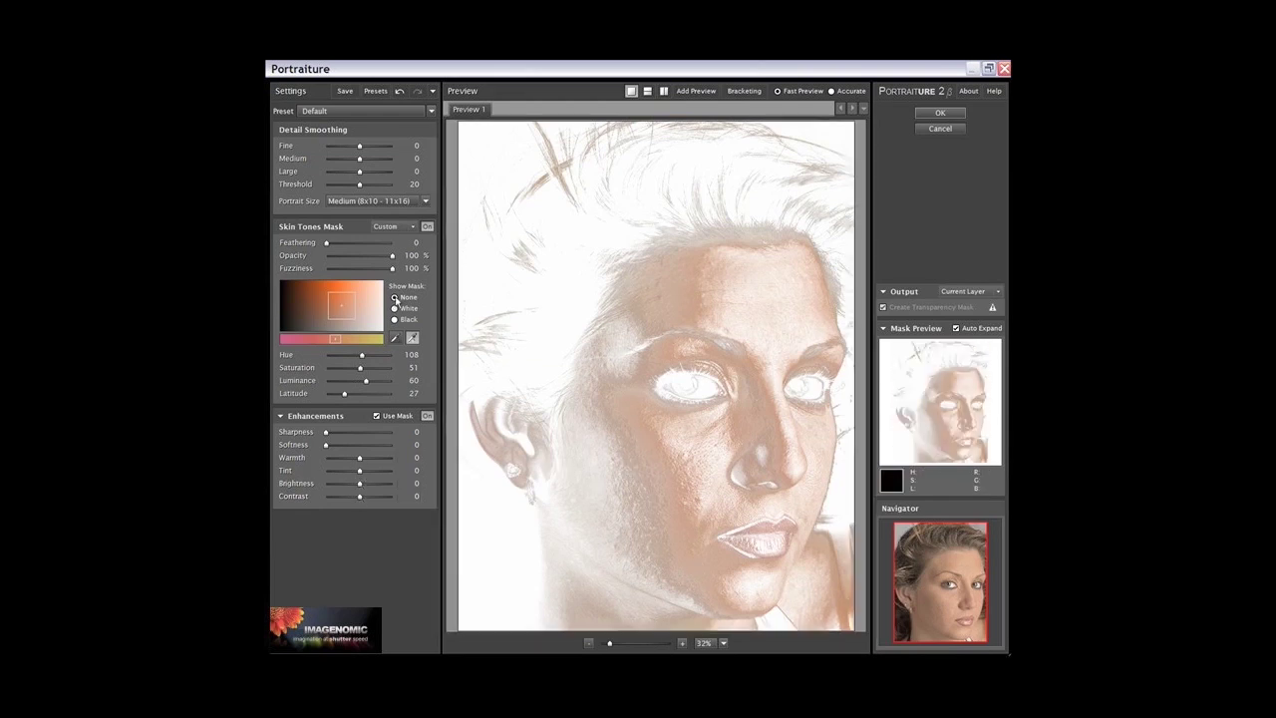
left_click(397, 340)
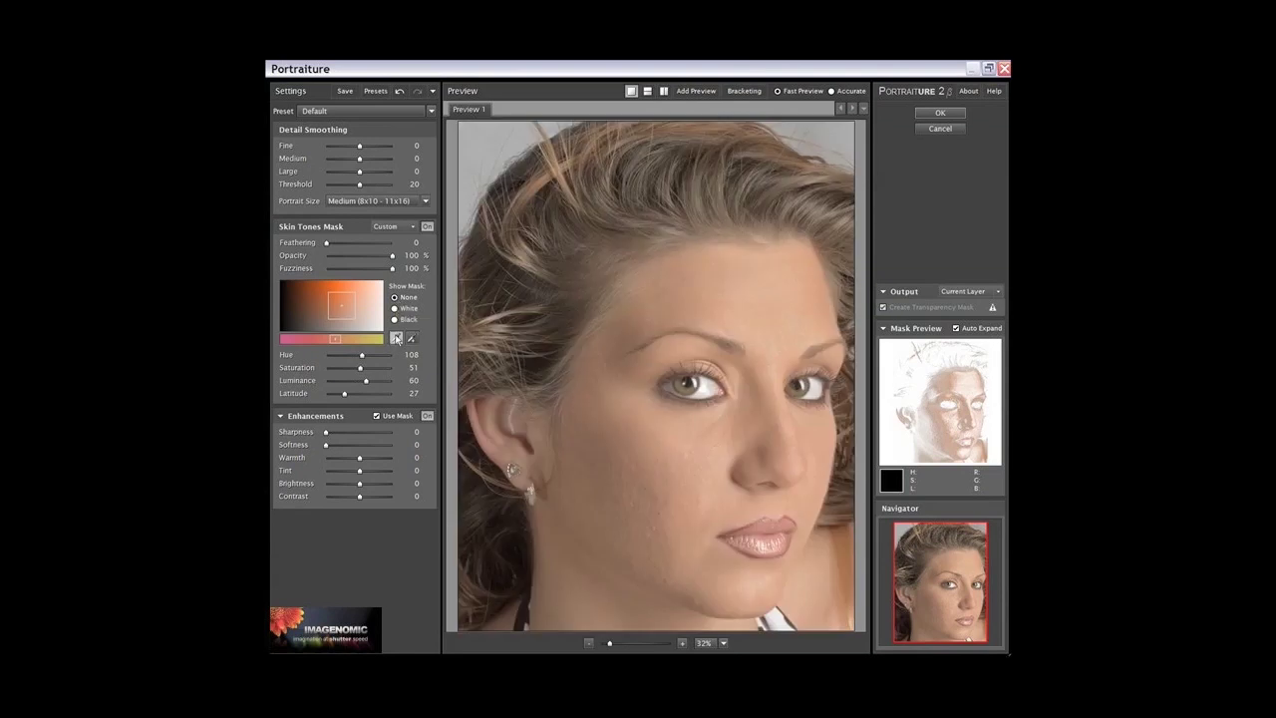
left_click(340, 483)
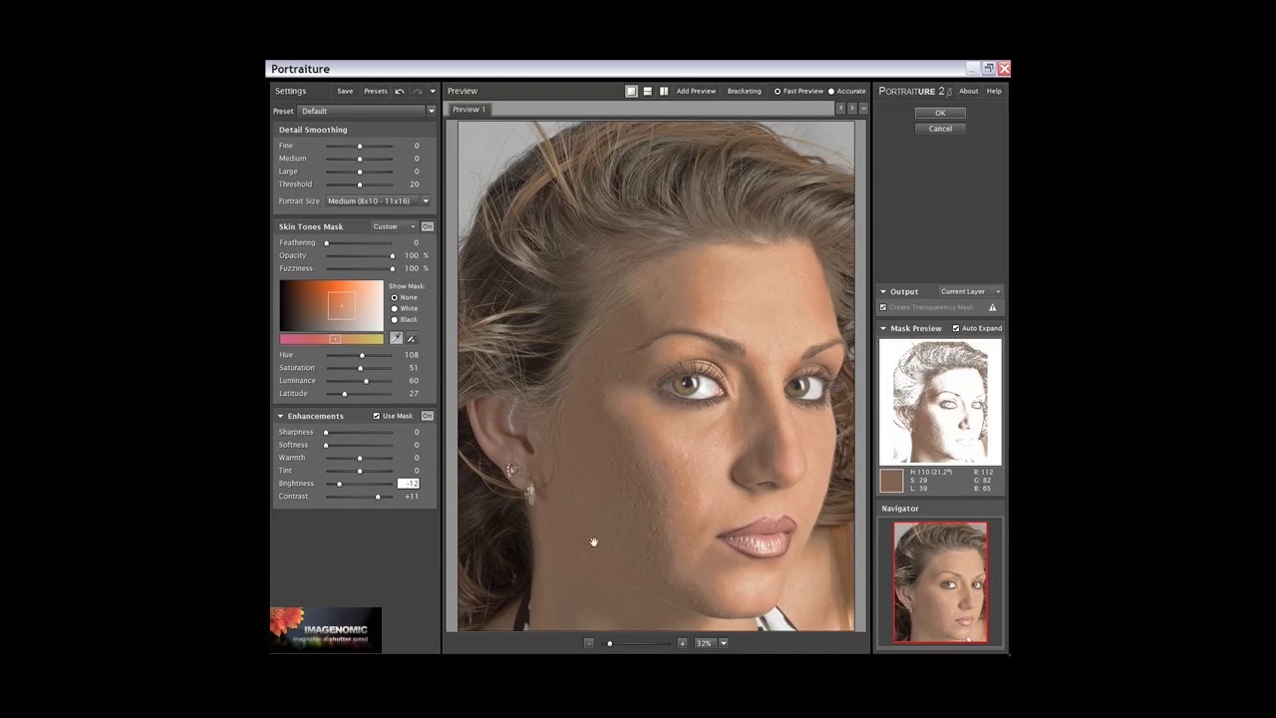
Step: Sample the mask colour from the shadowed jaw, undo that sample, and resample from the shadowed cheek and jaw
left_click(585, 513)
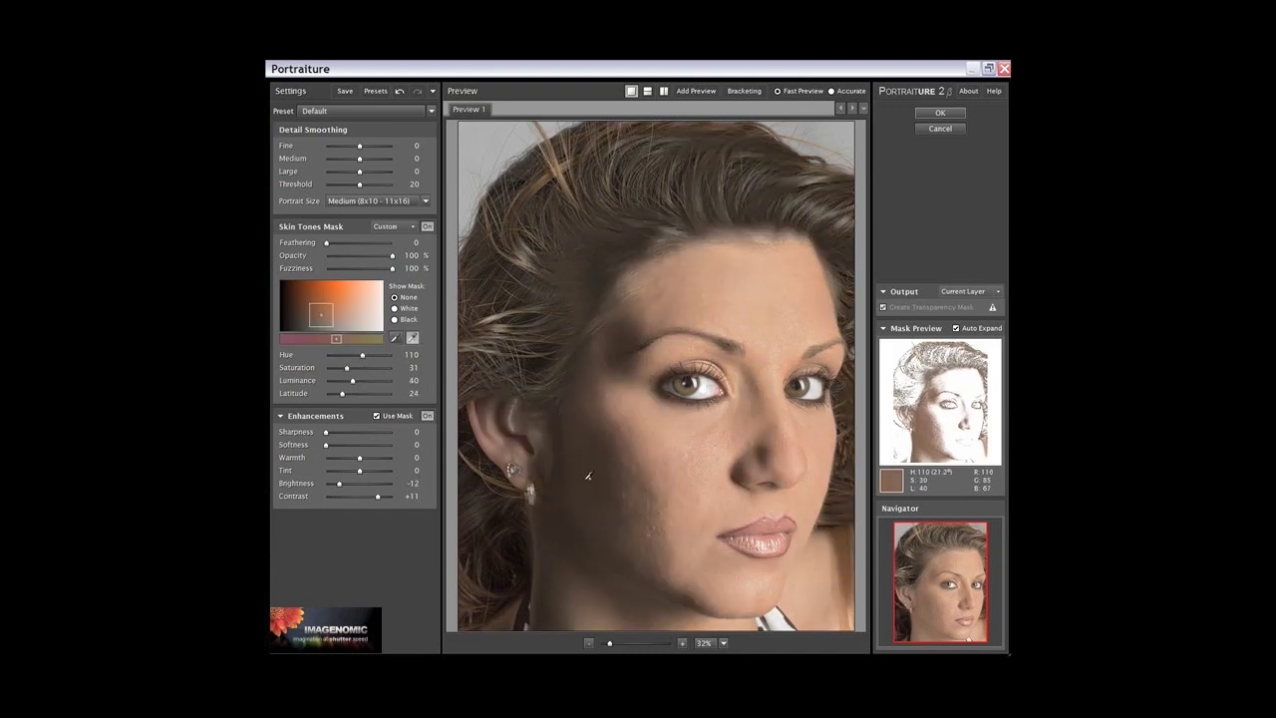
left_click(399, 94)
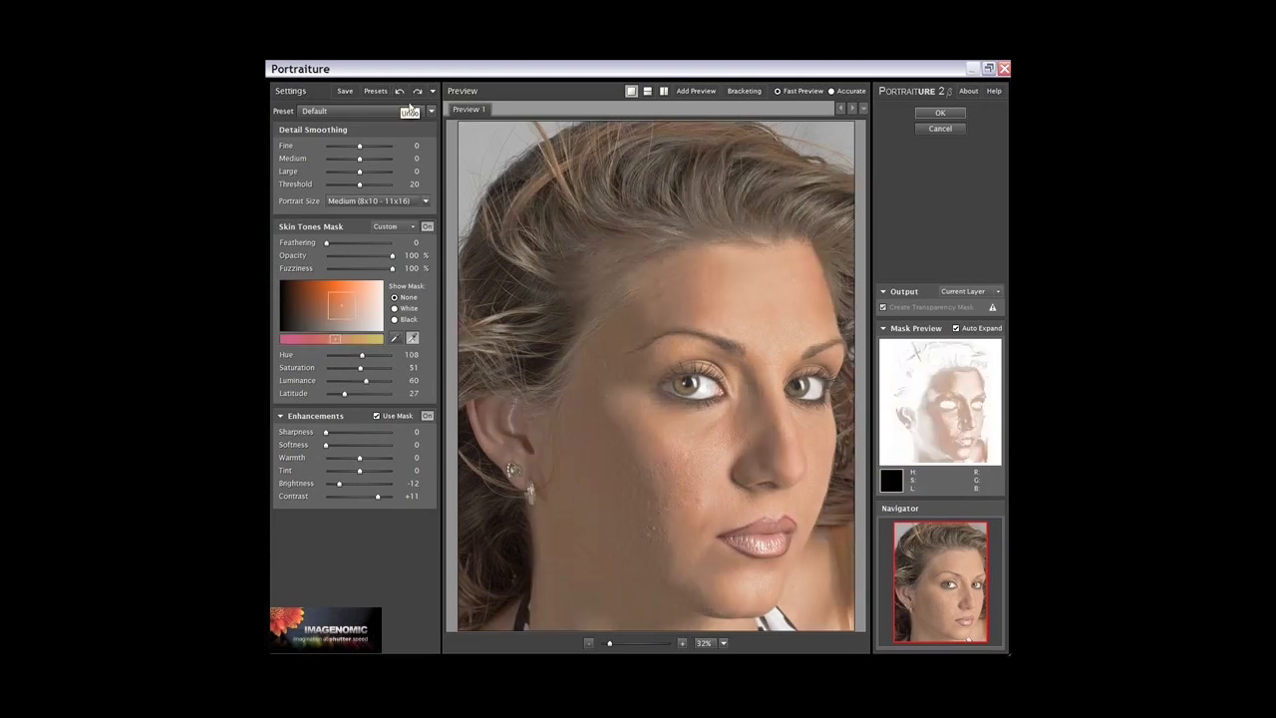
left_click(578, 493)
left_click(584, 527)
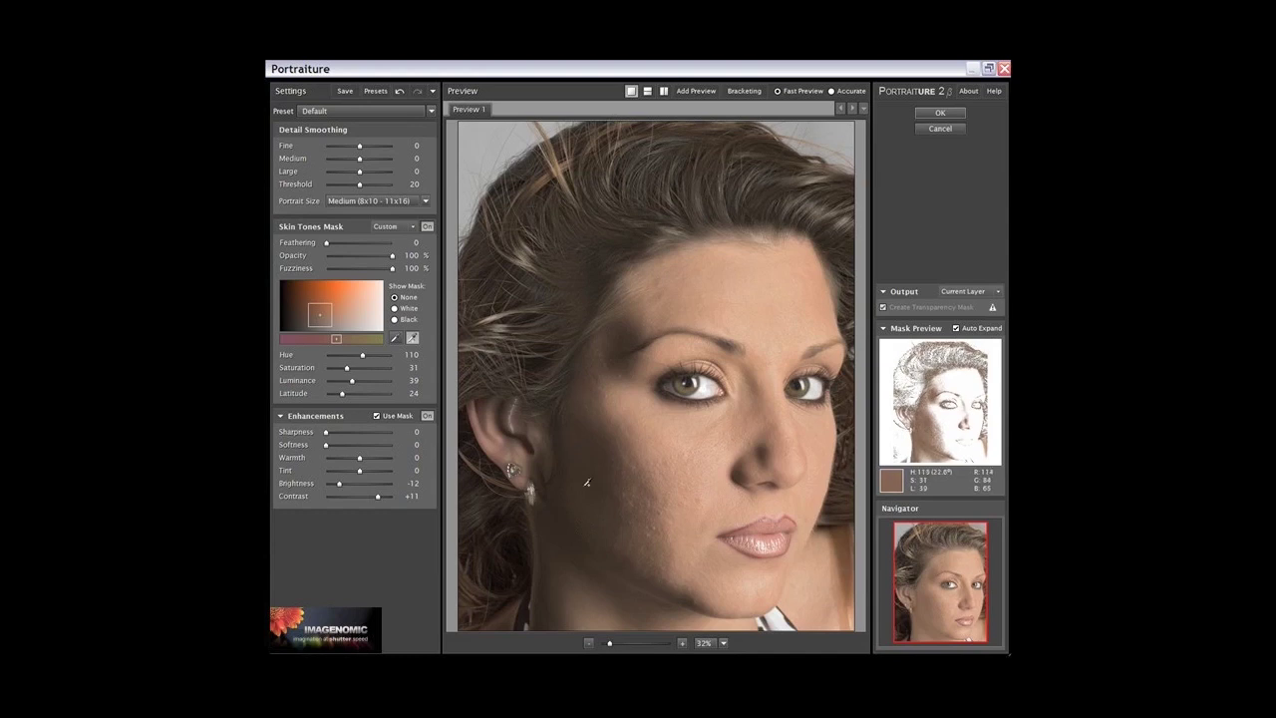
Step: Set the enhancement Contrast to +12 and Brightness to -15
left_click(378, 496)
left_click_drag(351, 499, 380, 501)
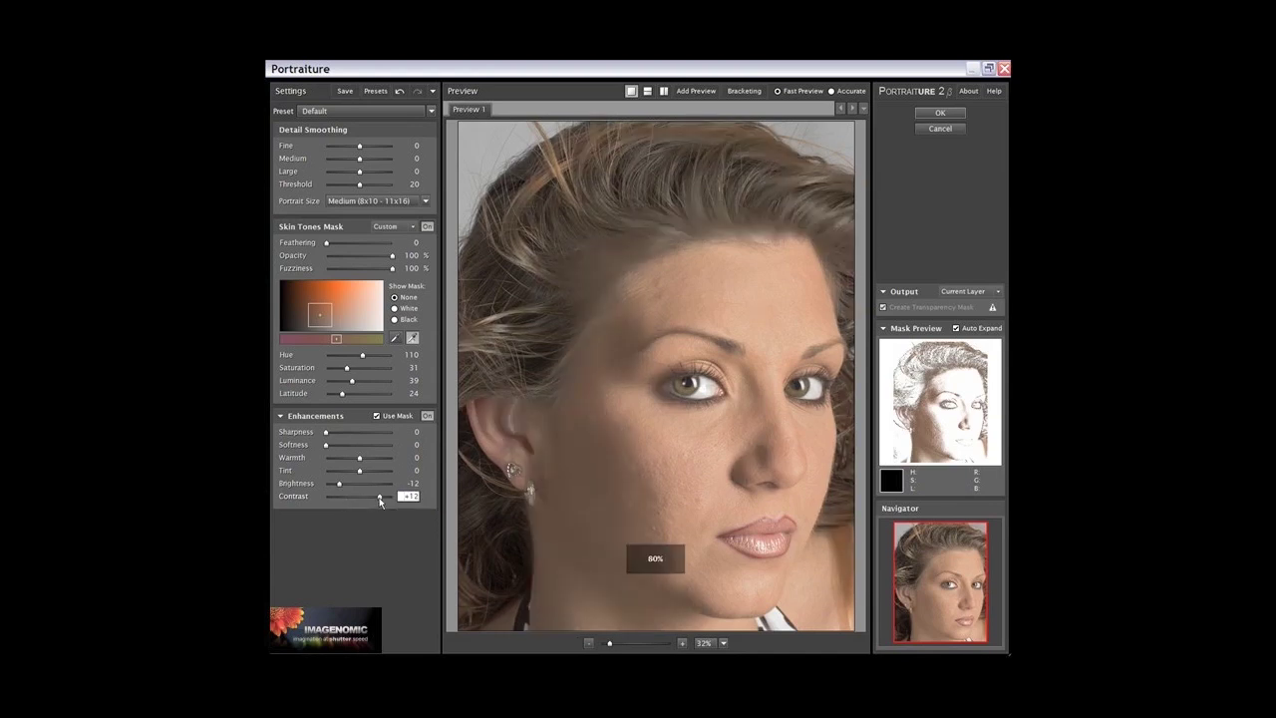
left_click(340, 484)
left_click_drag(341, 487, 334, 485)
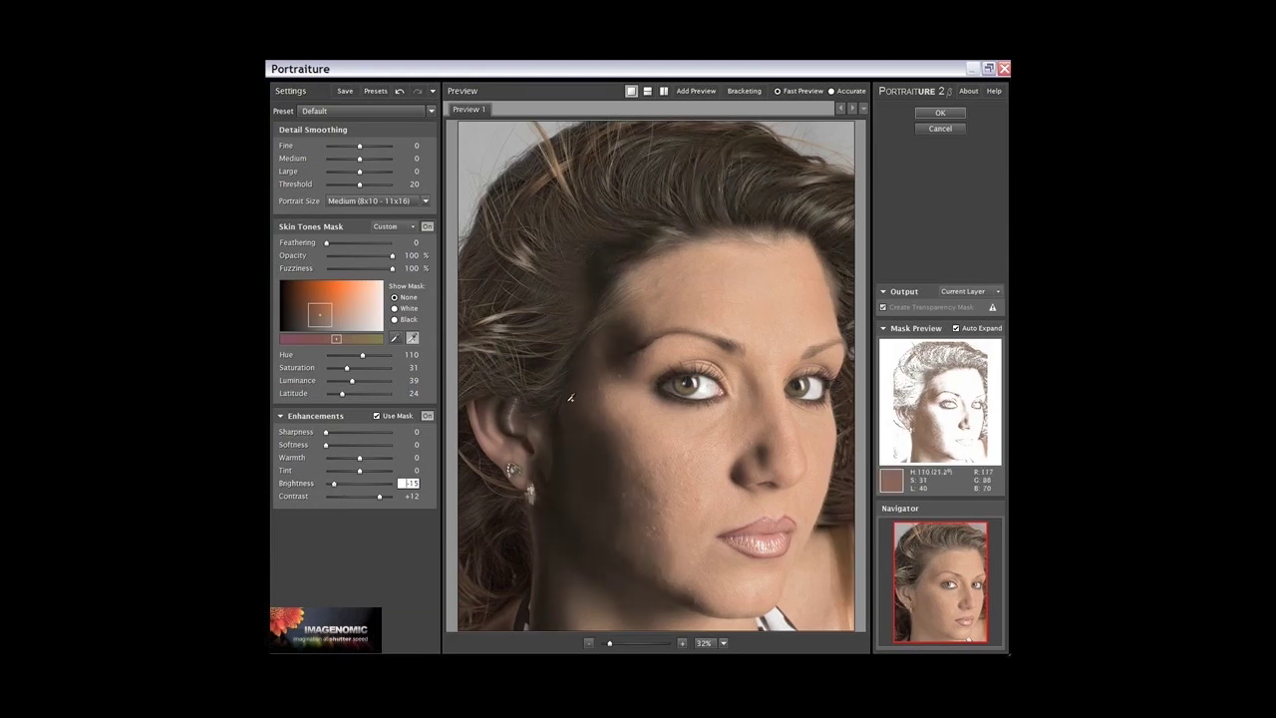
Step: Check the mask on white, hide it again, and set Brightness to -10
left_click(394, 309)
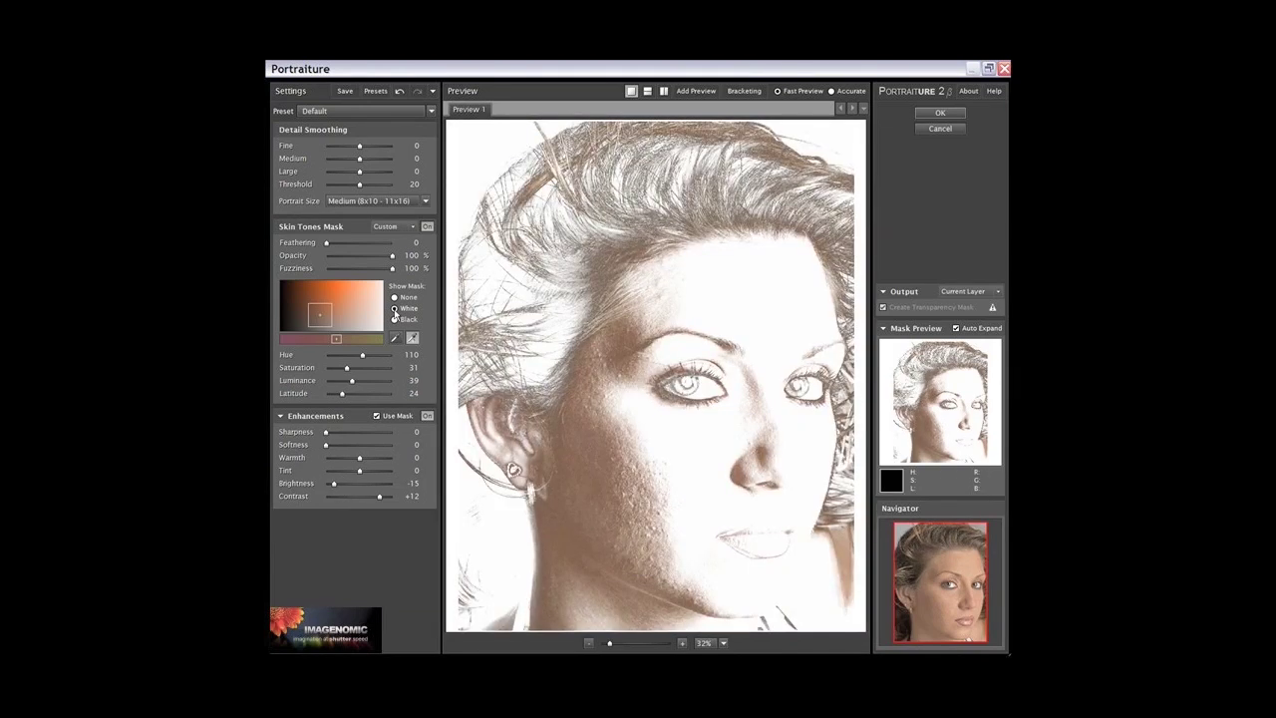
left_click(394, 297)
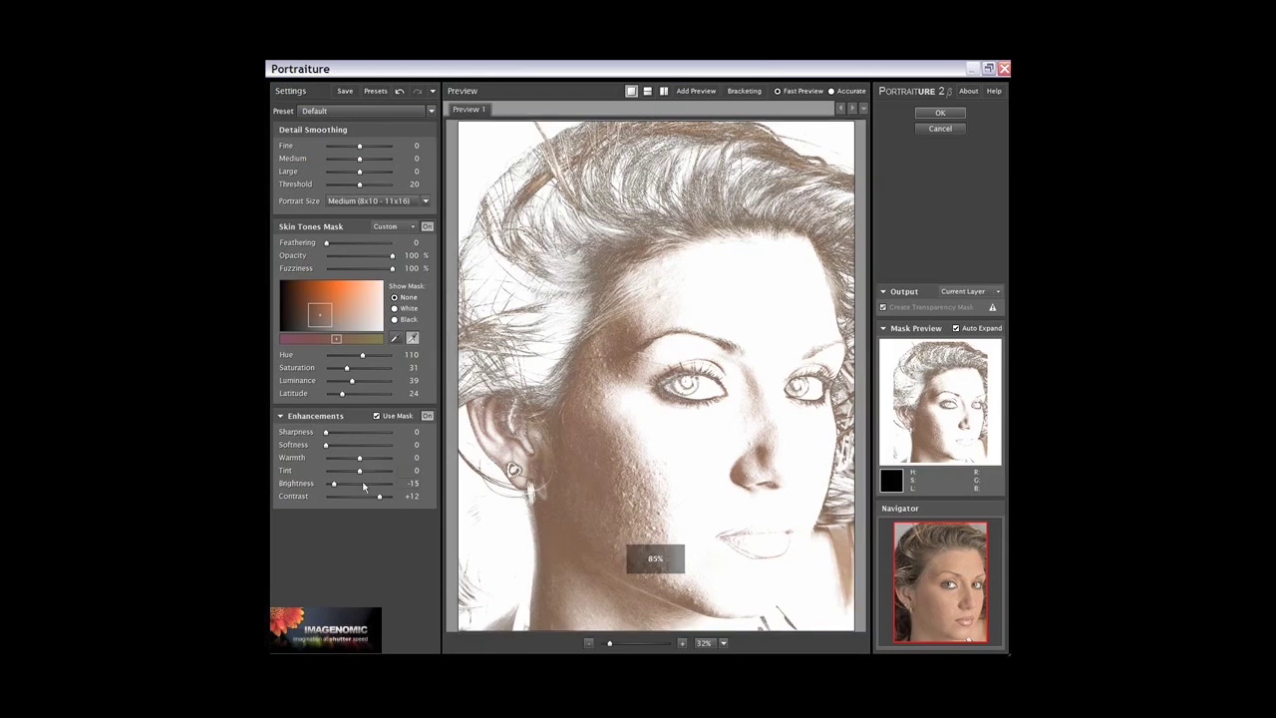
mouse_move(337, 484)
left_mouse_down()
mouse_move(375, 489)
mouse_move(342, 486)
left_mouse_up()
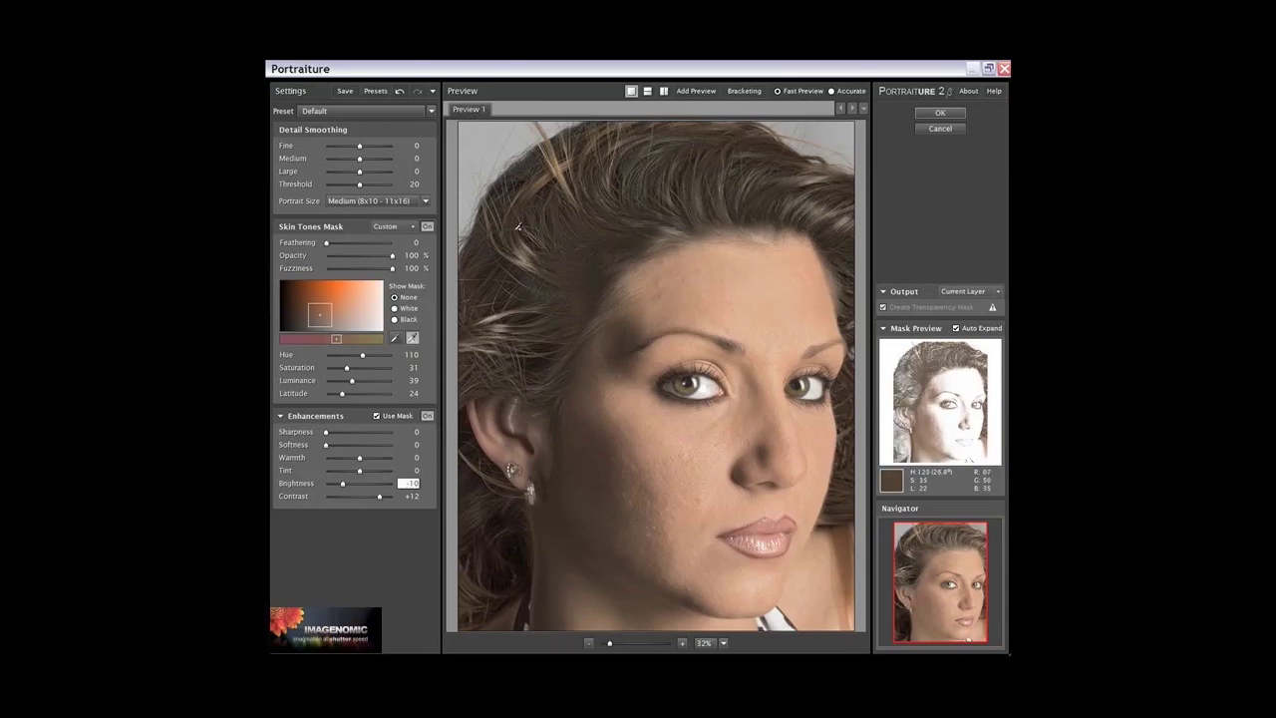
Step: Sample the mask colour from the hair above the forehead and from the skin near the chin
left_click(529, 187)
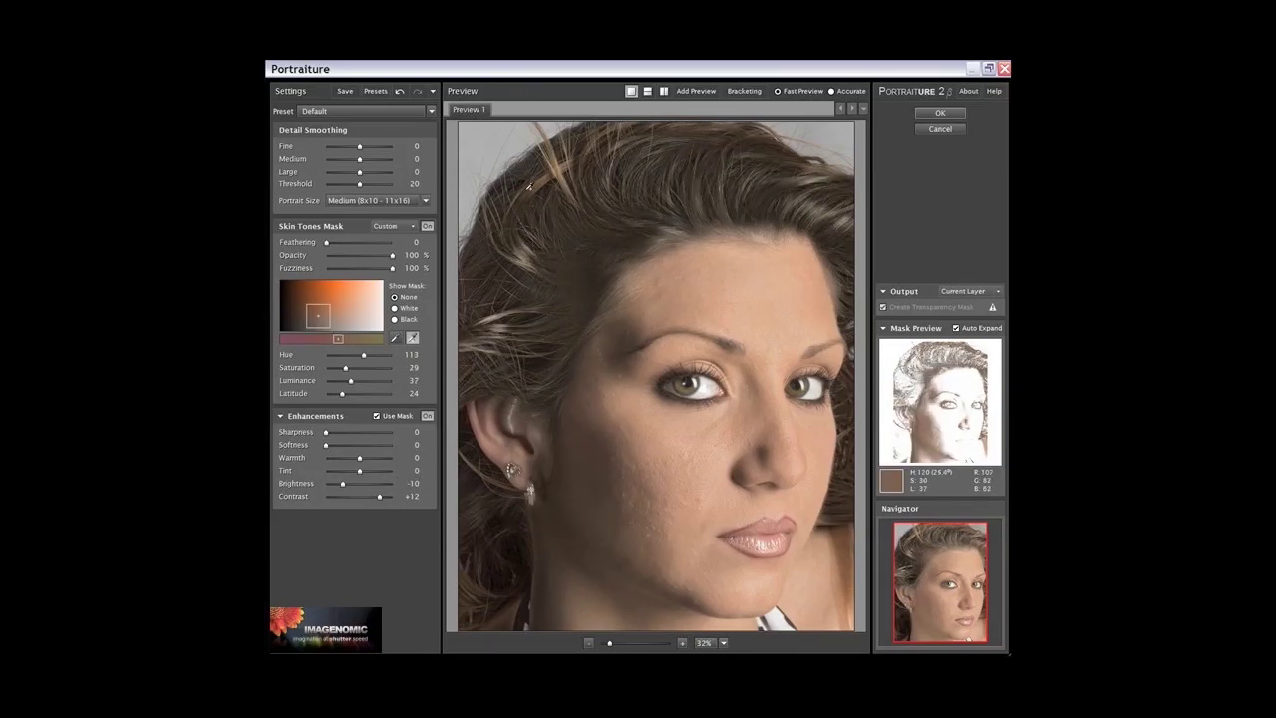
left_click(703, 588)
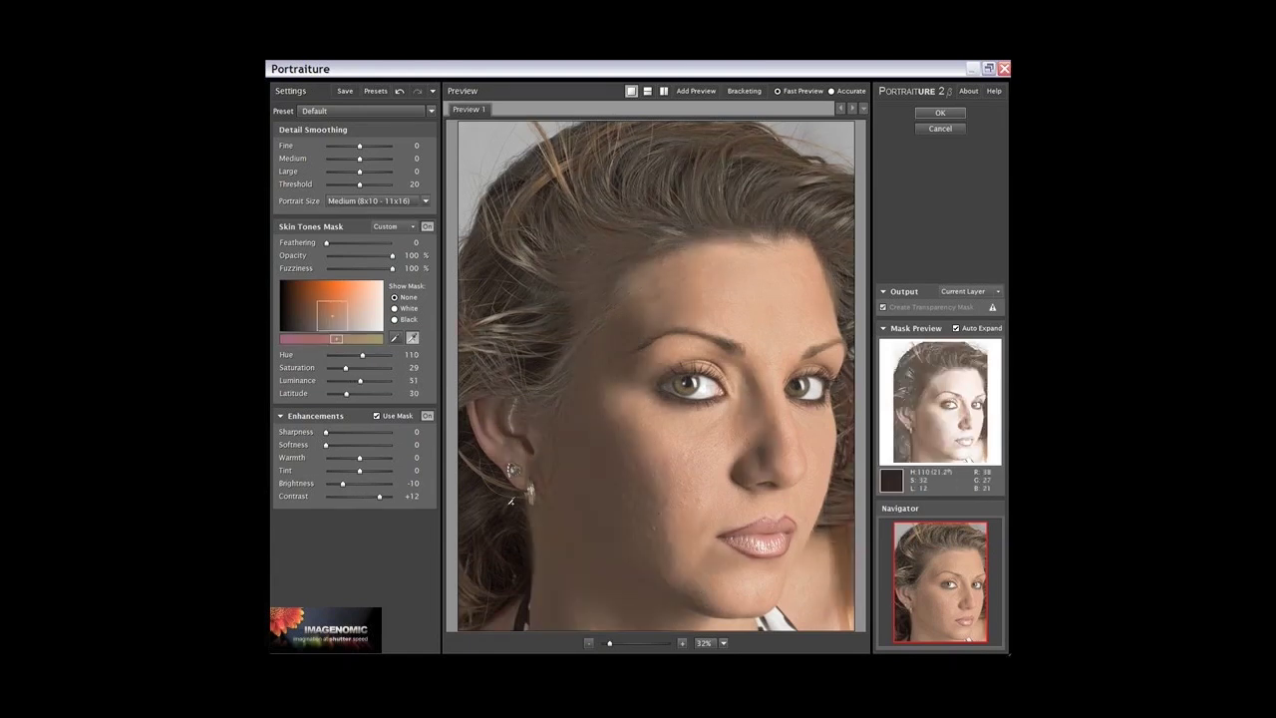
Step: Set Tint to +10 and Warmth to -1, and compare the enhancements without and with the mask
left_click_drag(362, 476, 377, 478)
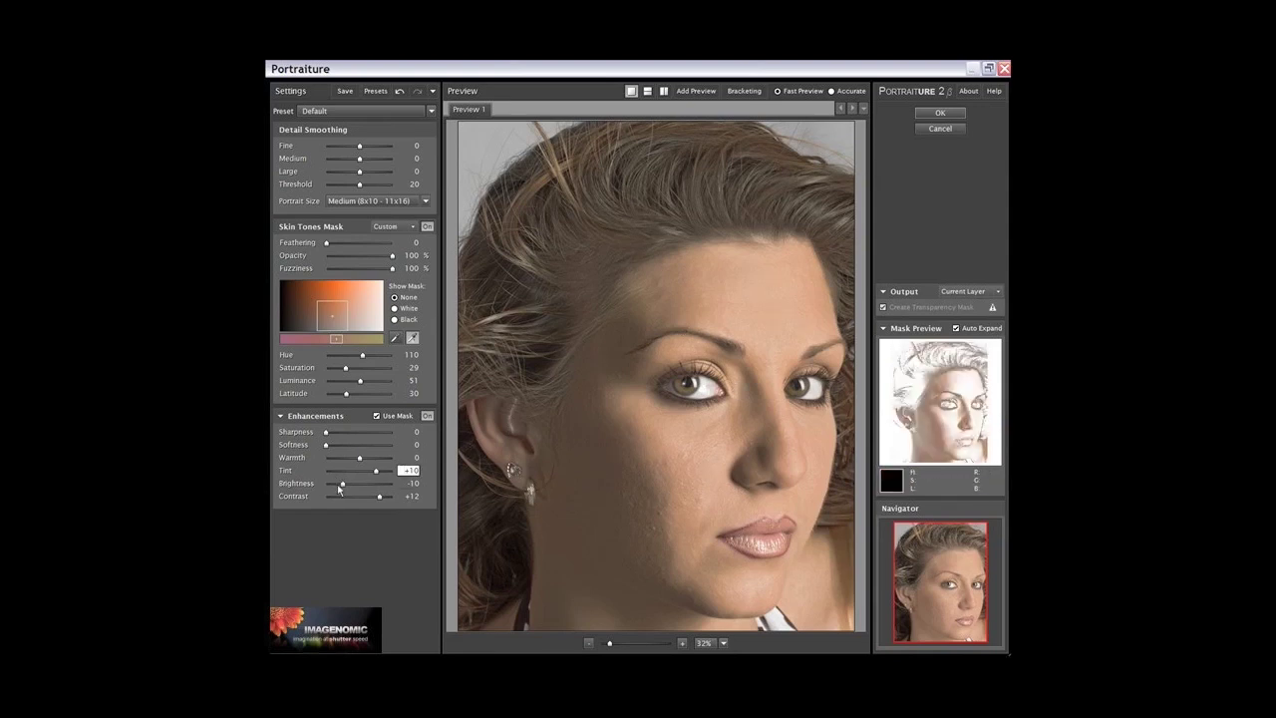
left_click(359, 460)
mouse_move(360, 461)
left_mouse_down()
mouse_move(338, 462)
mouse_move(379, 460)
left_mouse_up()
left_click(356, 458)
left_click(378, 416)
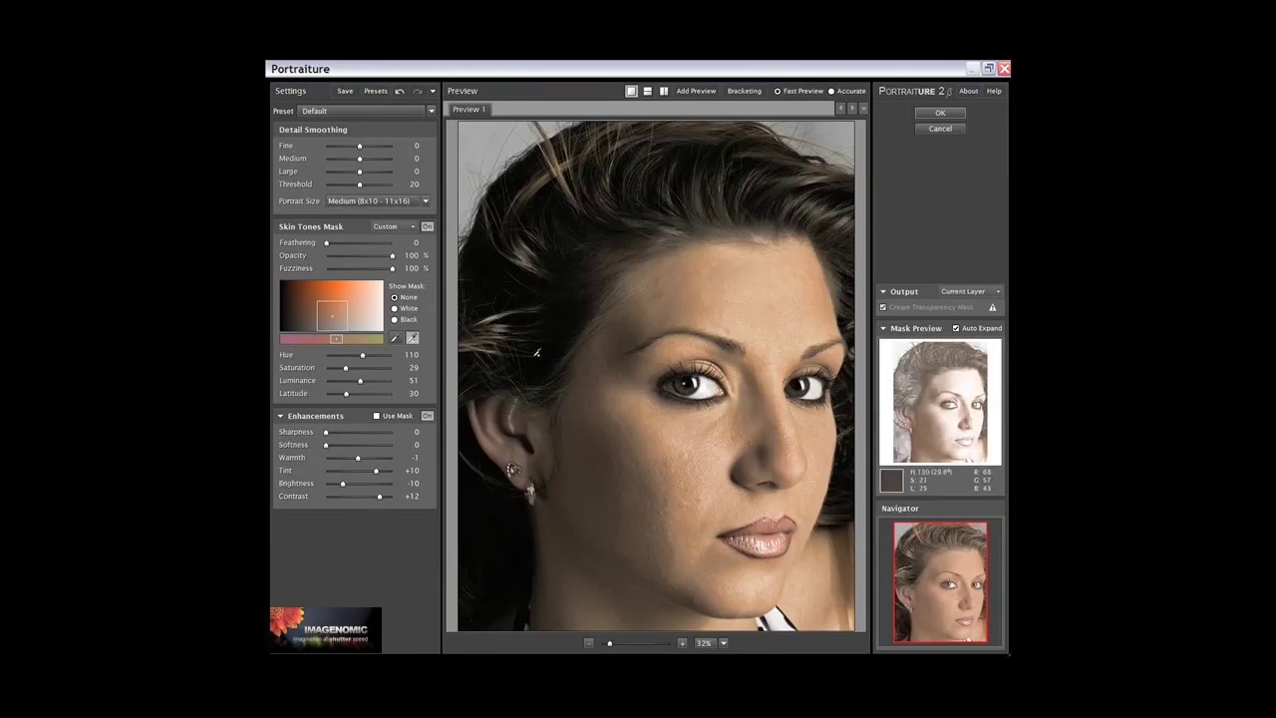
left_click(377, 416)
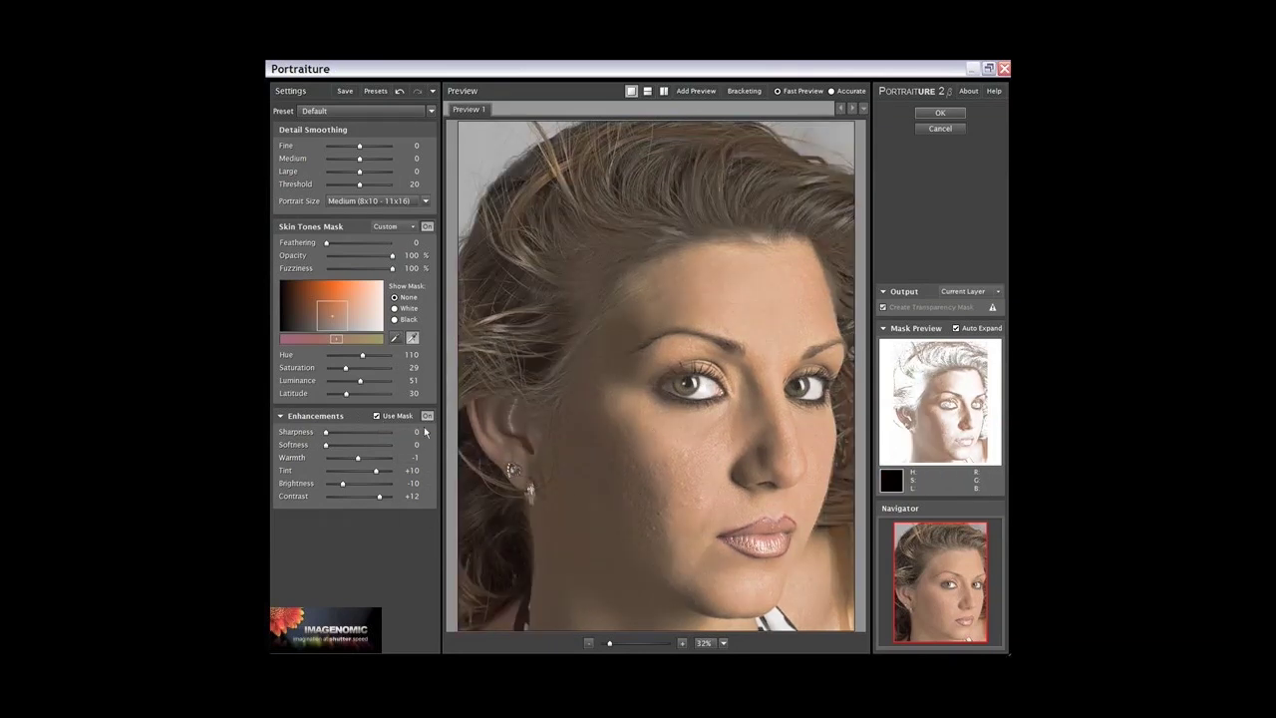
Step: Resample the mask colour from the shadowed jaw and cheek, and toggle the enhancements to compare their effect
left_click(395, 338)
left_click(634, 568)
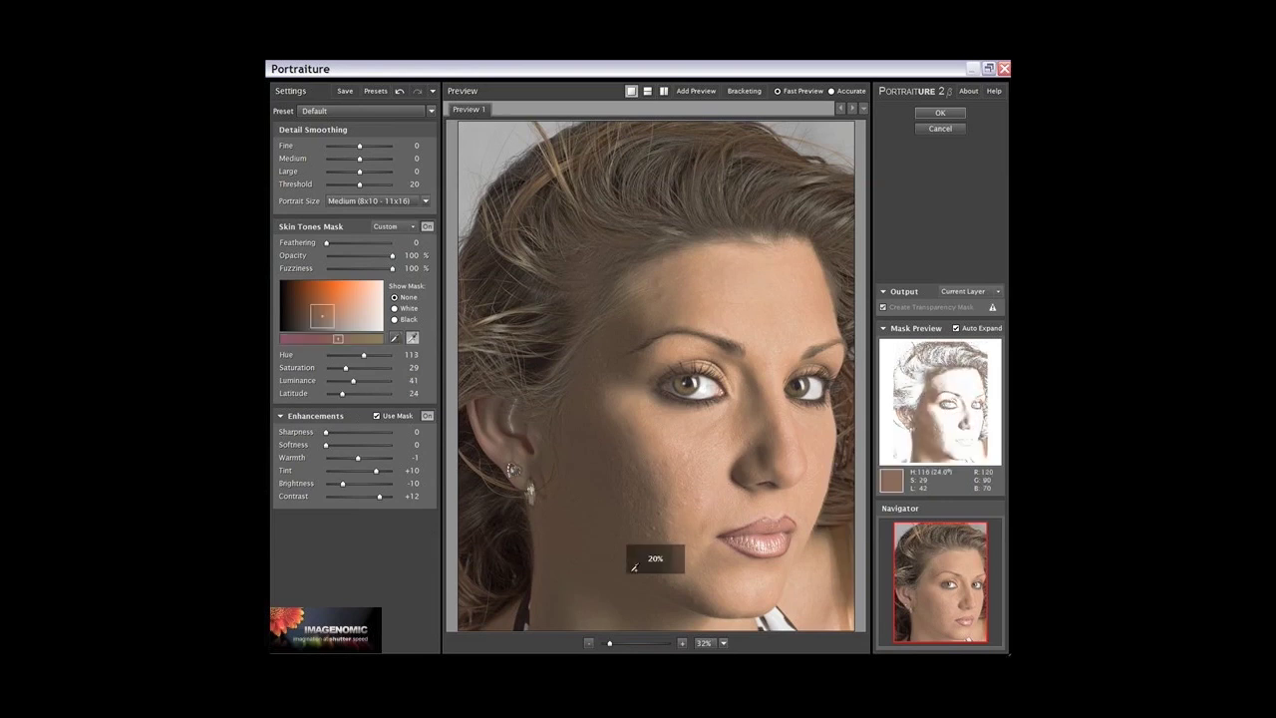
left_click(631, 485)
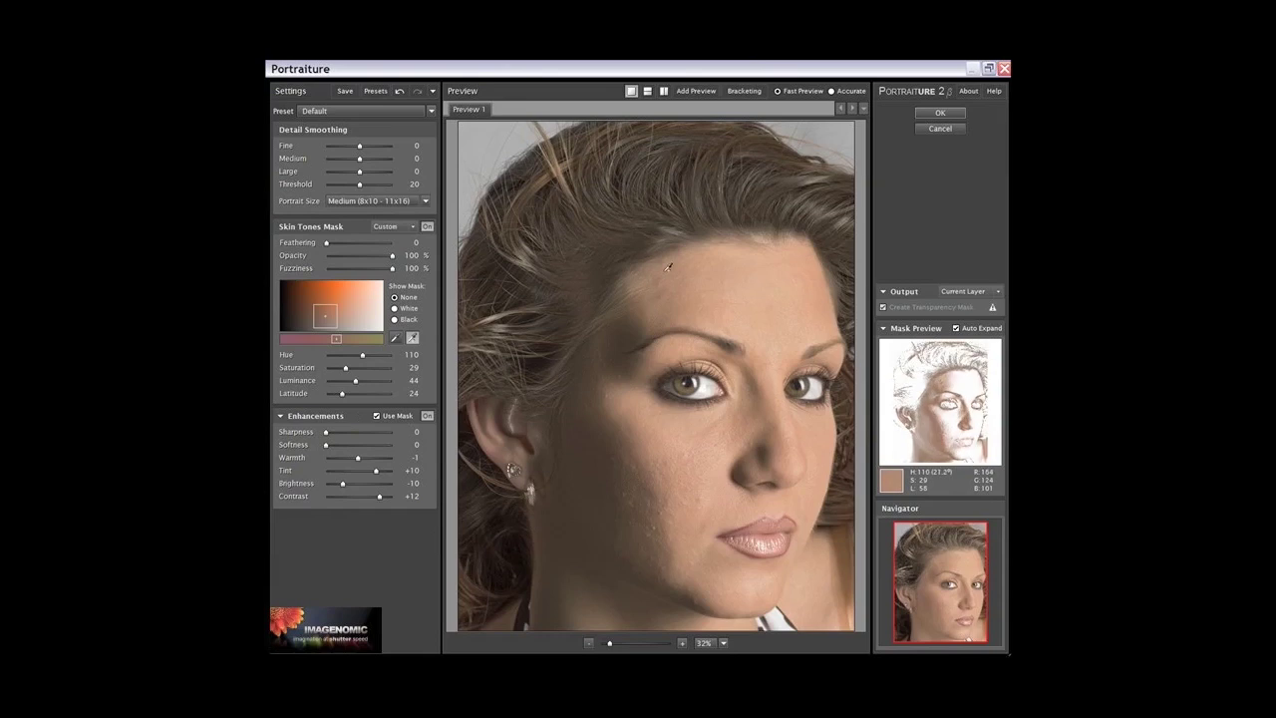
left_click(427, 416)
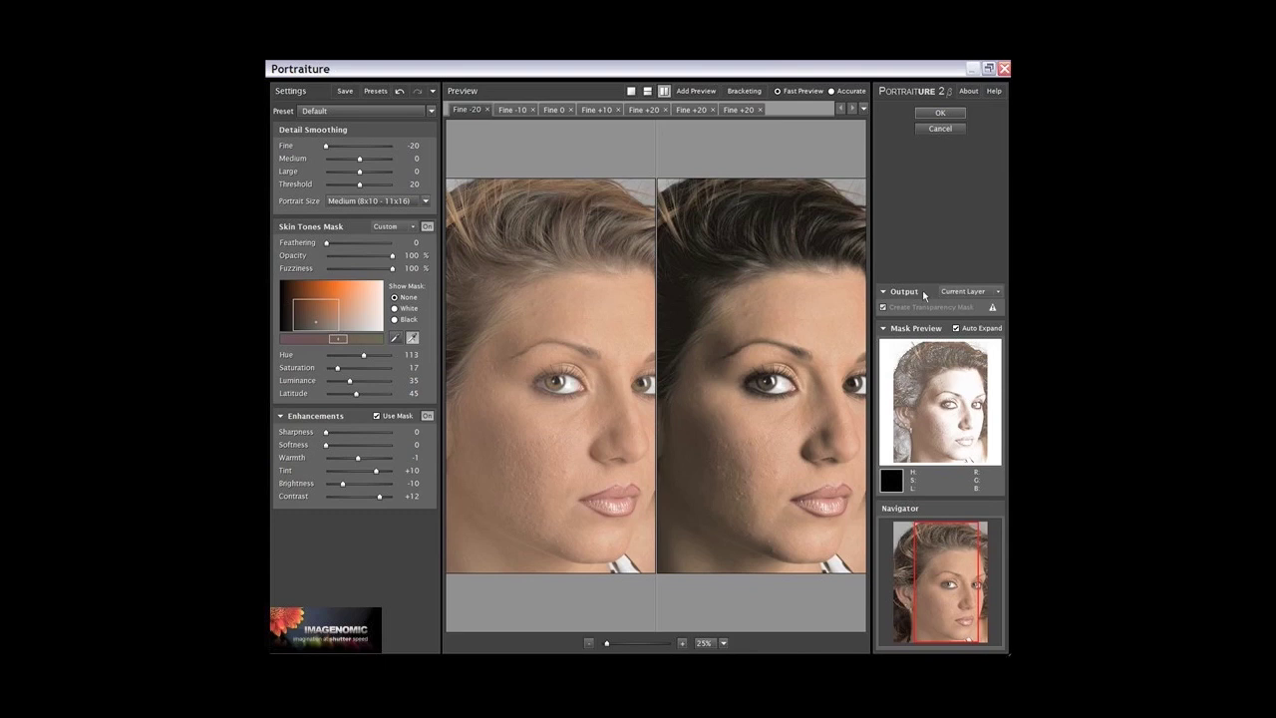
Step: Set the output destination to New Layer
left_click(998, 293)
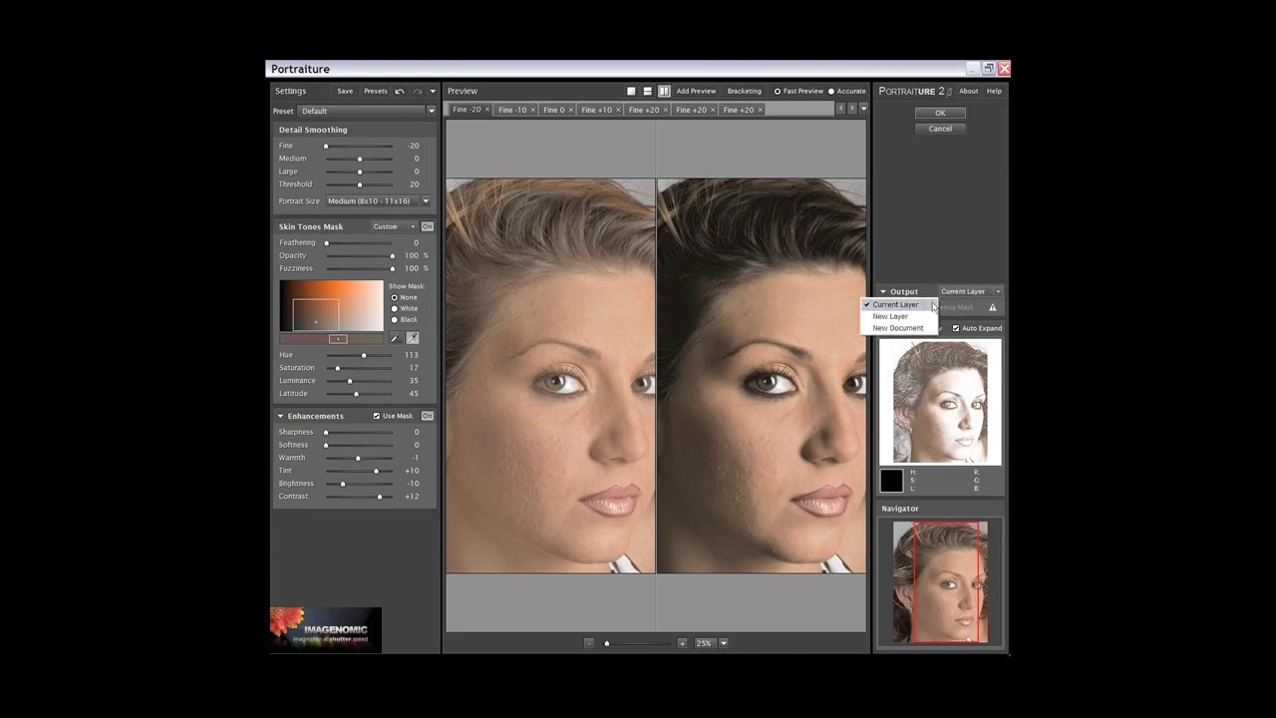
left_click(927, 304)
left_click(997, 295)
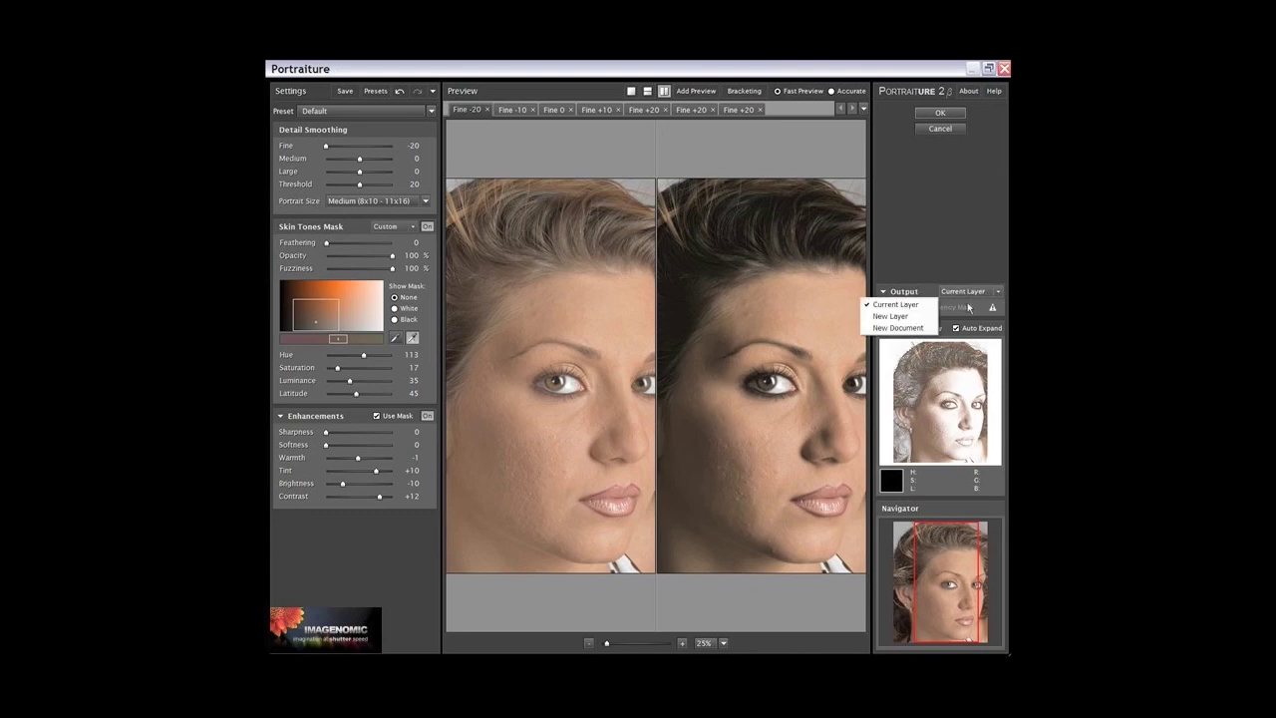
left_click(909, 312)
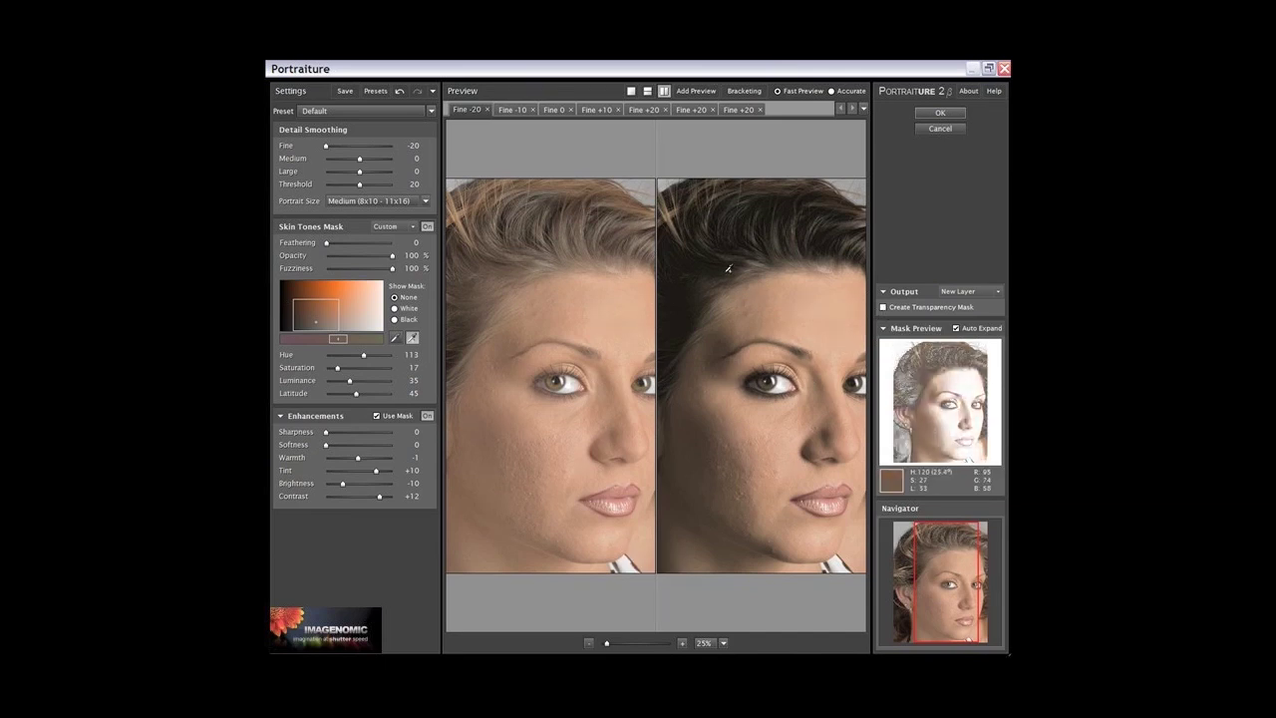
Step: Check the mask on white in a single-image preview, hide it, and enable Create Transparency Mask for the output
left_click(630, 90)
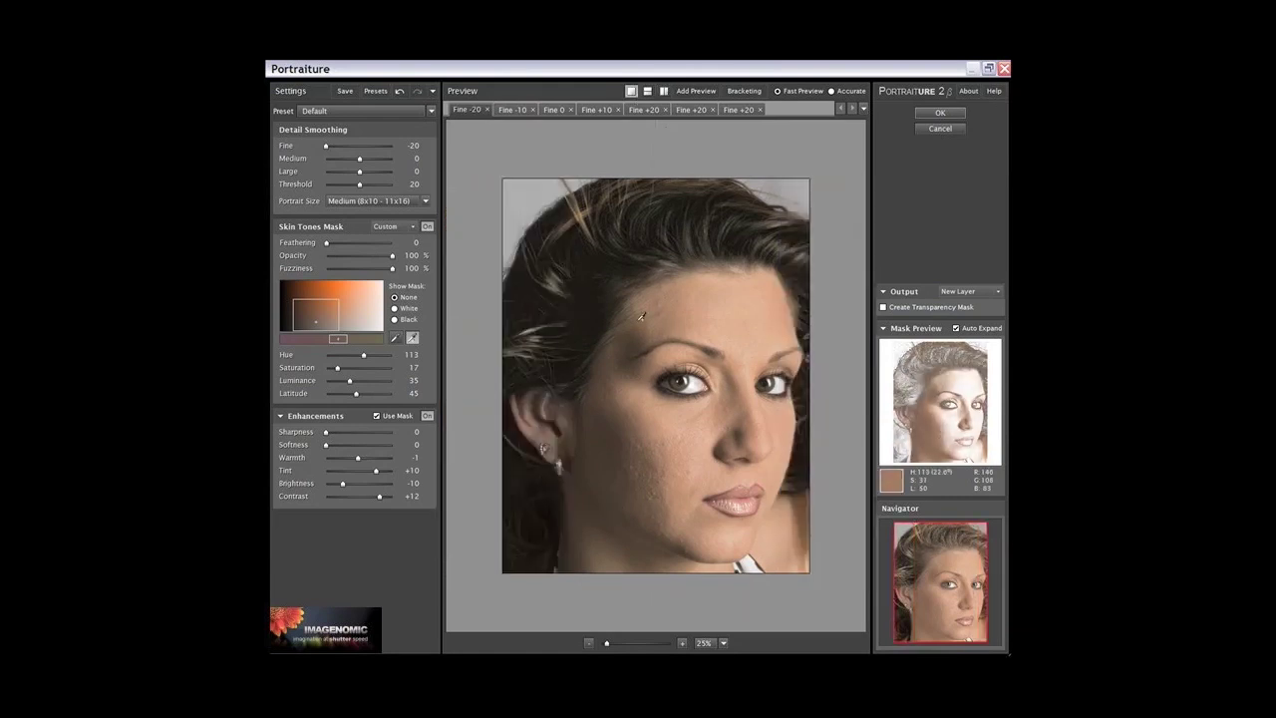
left_click(394, 308)
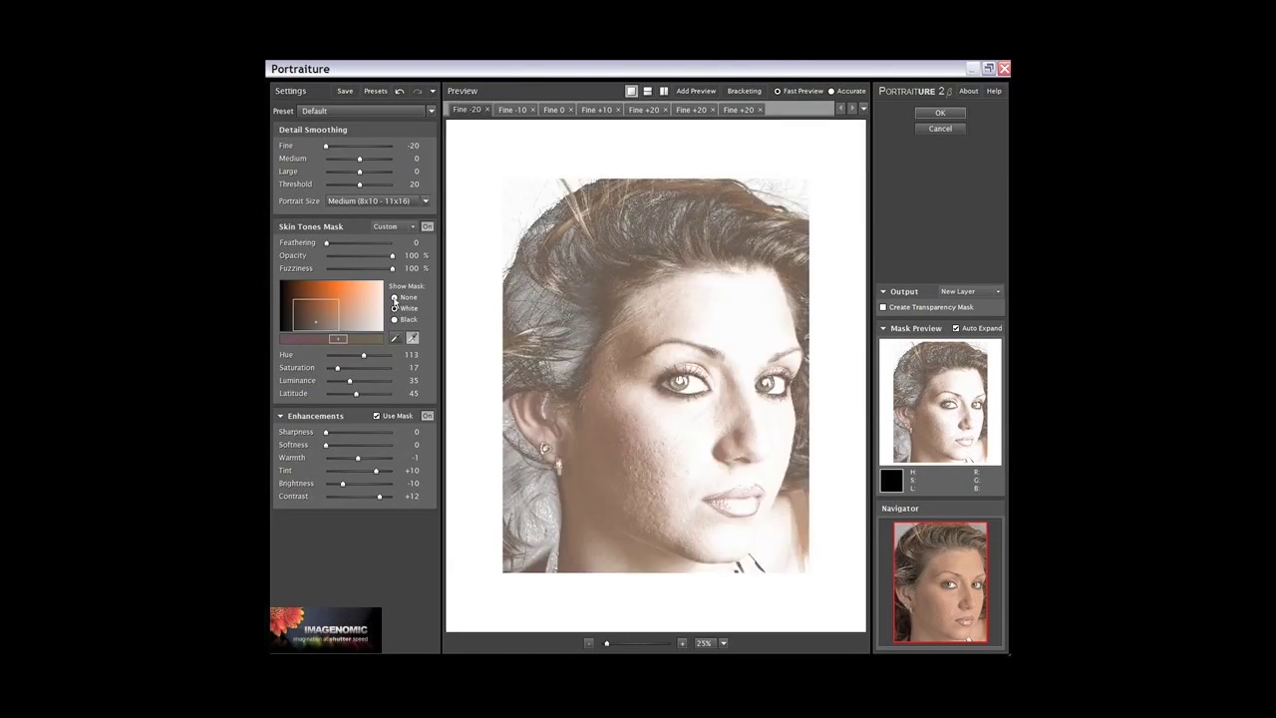
left_click(394, 299)
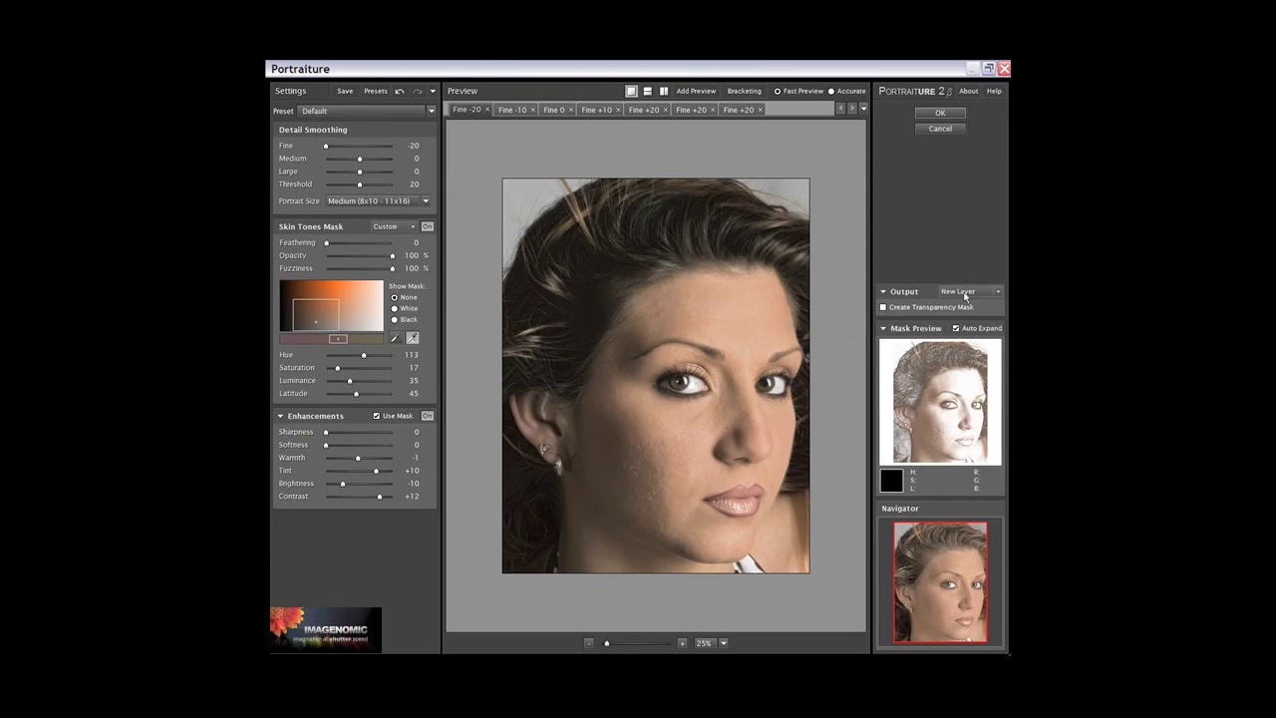
left_click(884, 308)
left_click(998, 291)
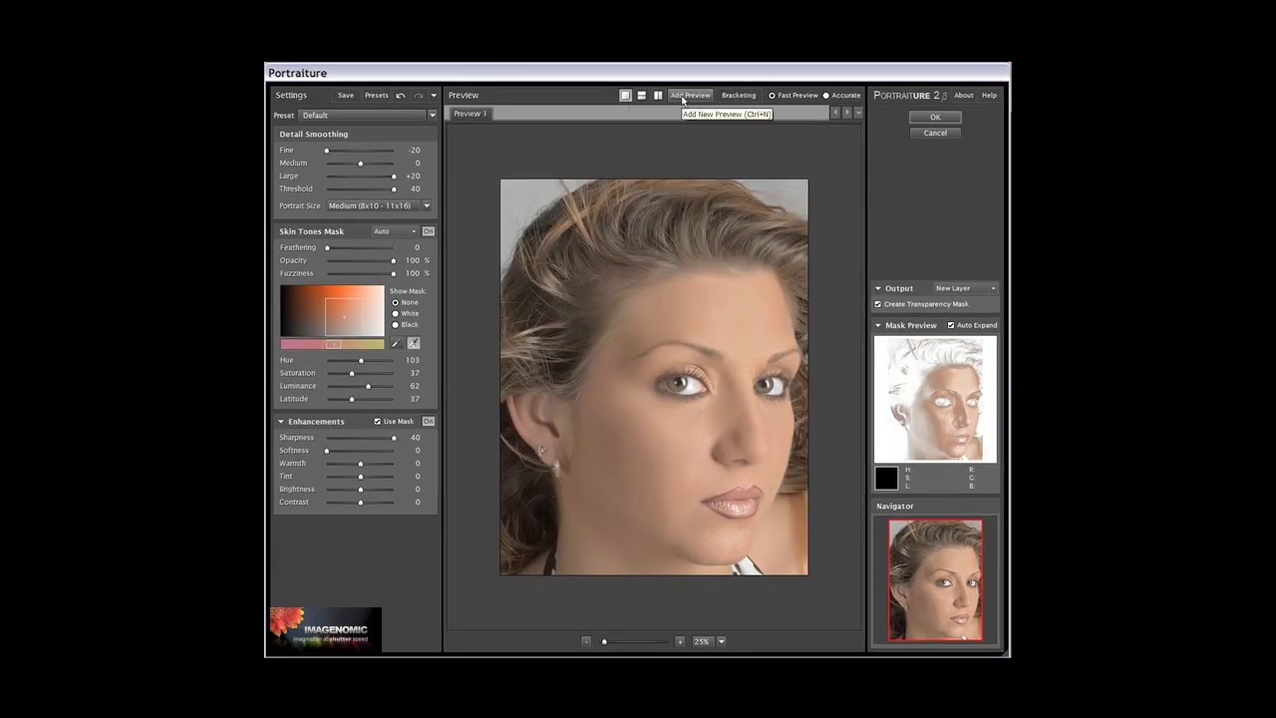
Step: Add two new previews of the portrait
left_click(684, 96)
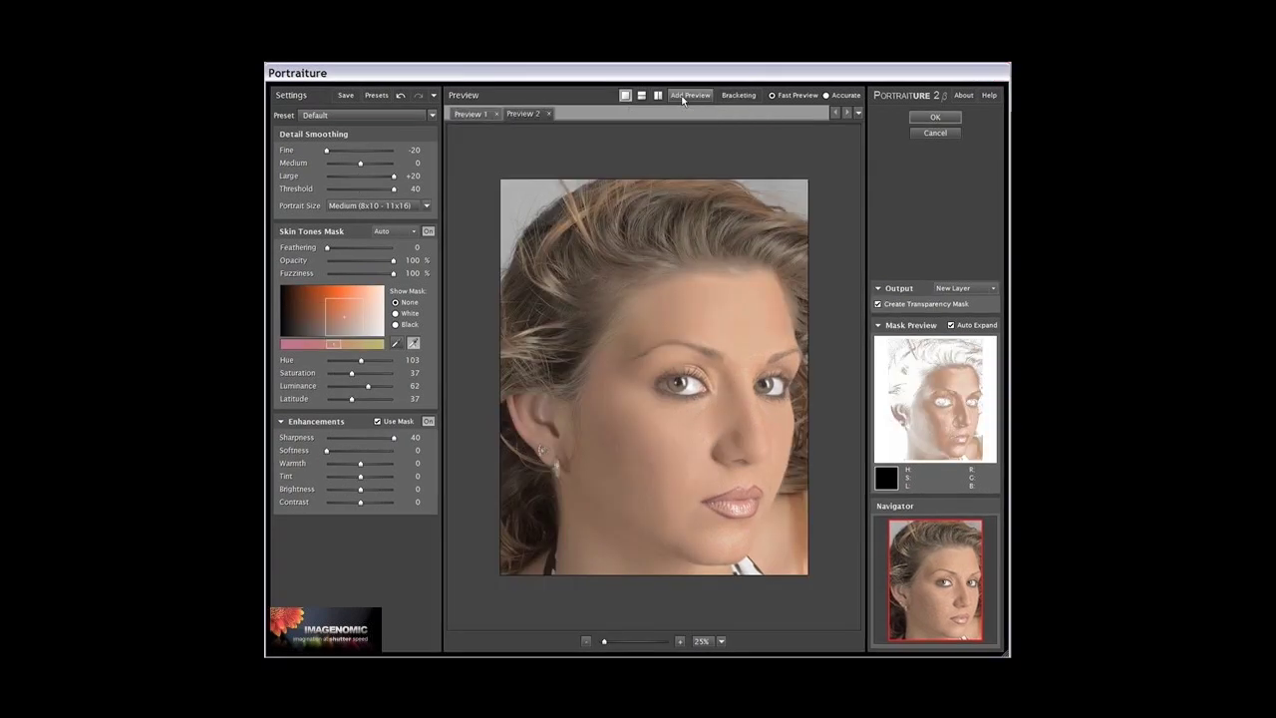
left_click(683, 97)
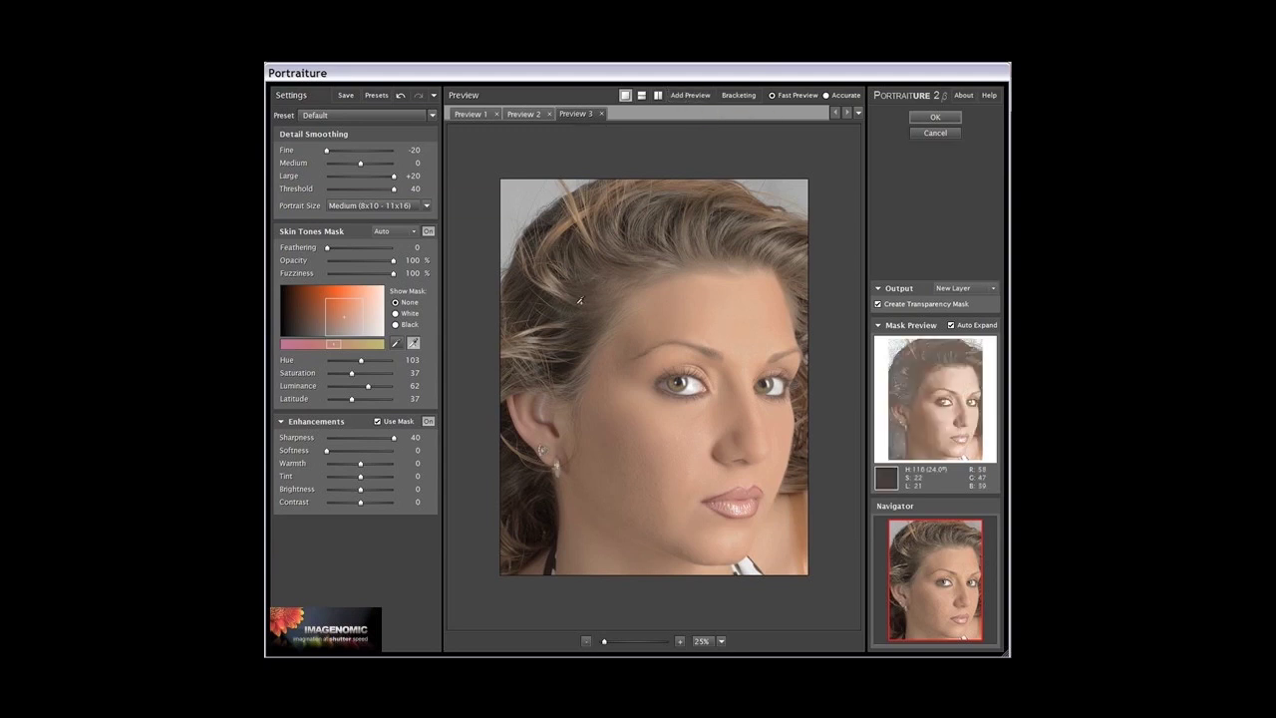
Step: Set Tint, Brightness and Contrast to +13 in the third preview and compare it with the second preview
left_click(382, 475)
left_click(382, 489)
left_click(382, 502)
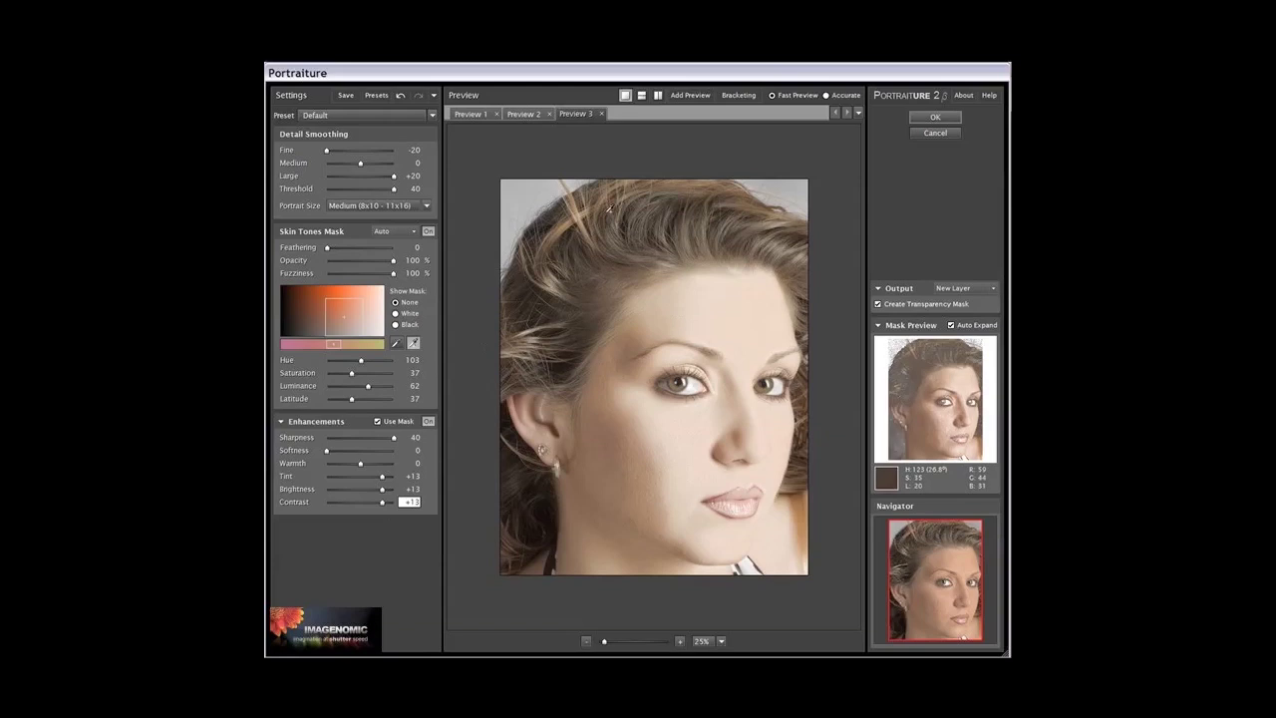
left_click(535, 115)
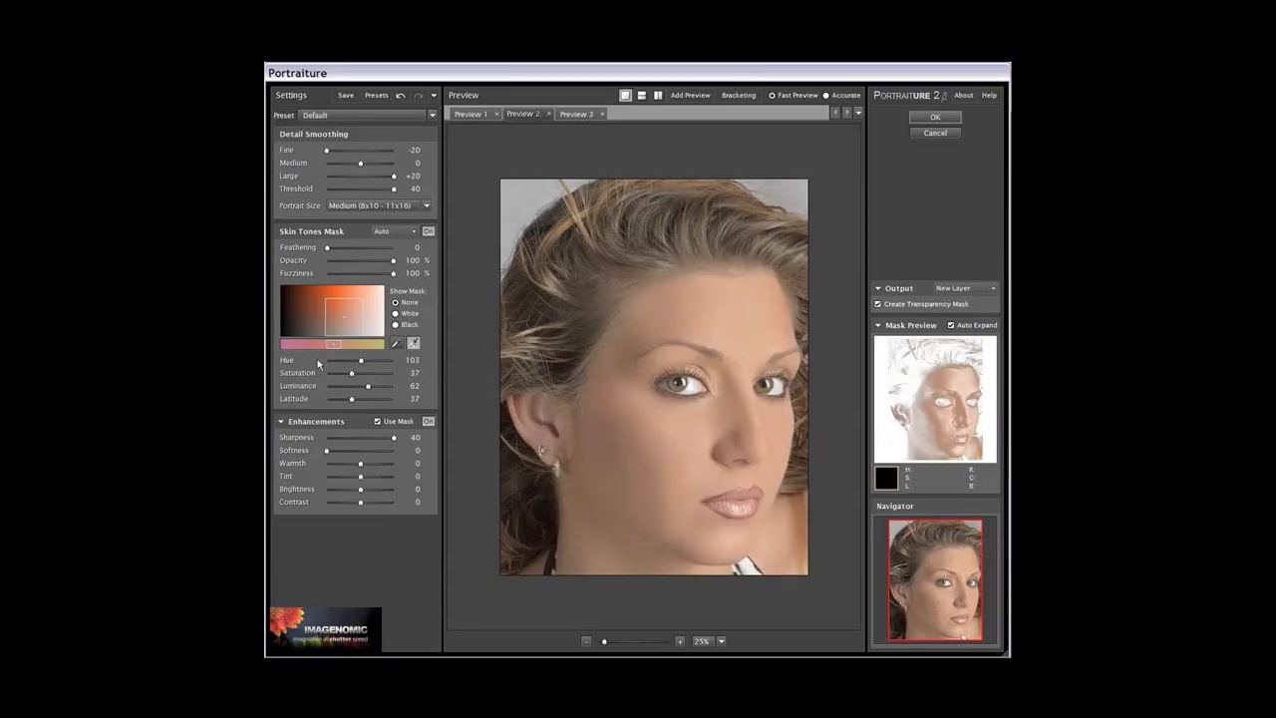
Step: Close the second and third previews and bracket the Fine parameter into 7 previews at a step of 10, replacing open previews
left_click(602, 115)
left_click(549, 115)
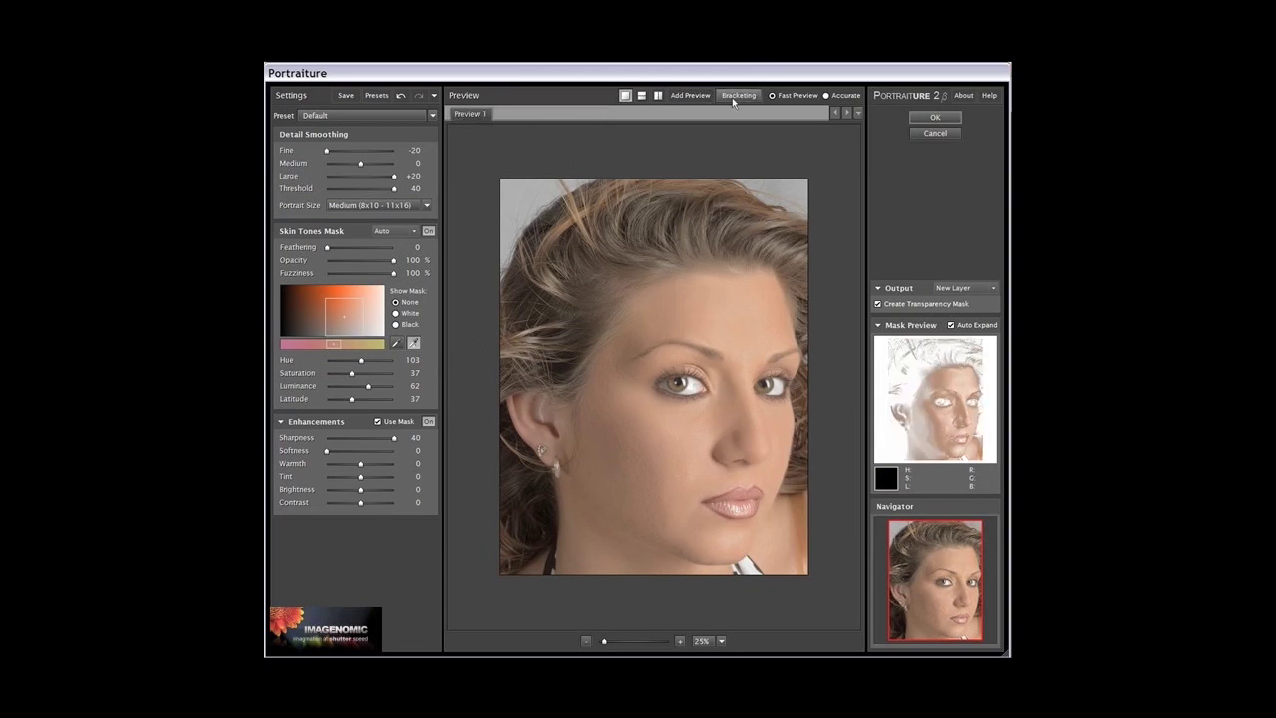
left_click(730, 97)
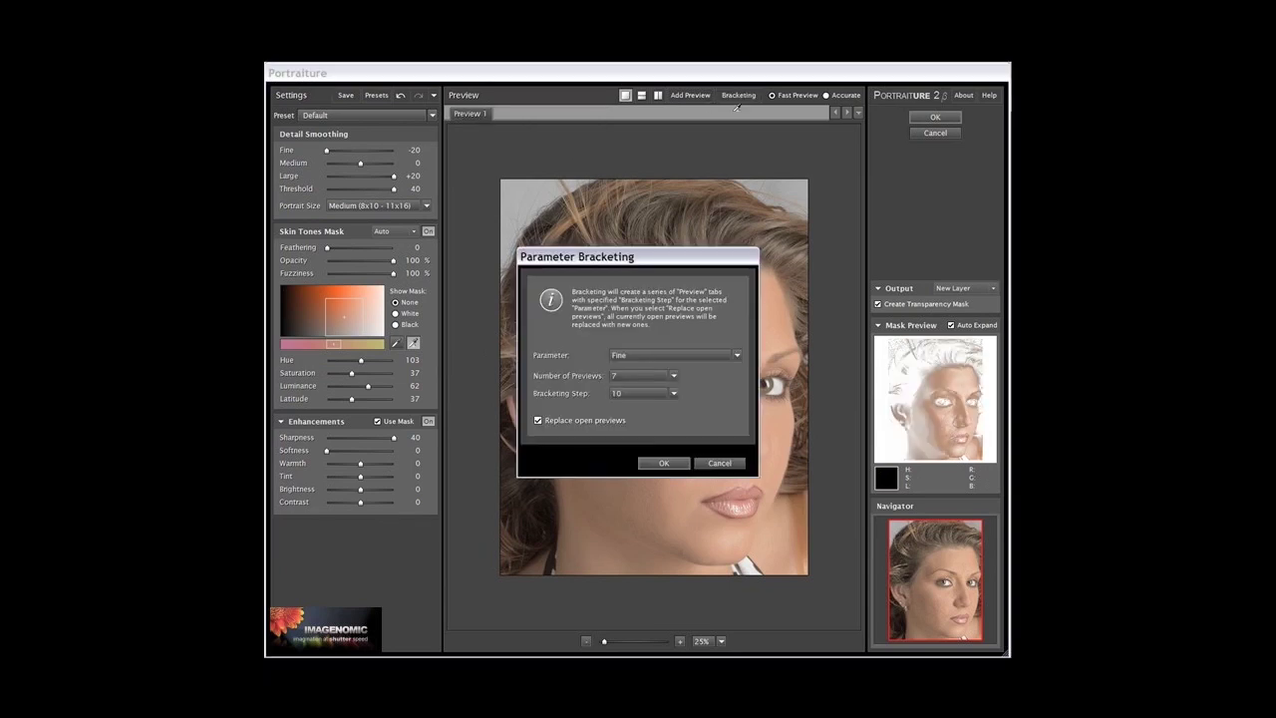
left_click(737, 356)
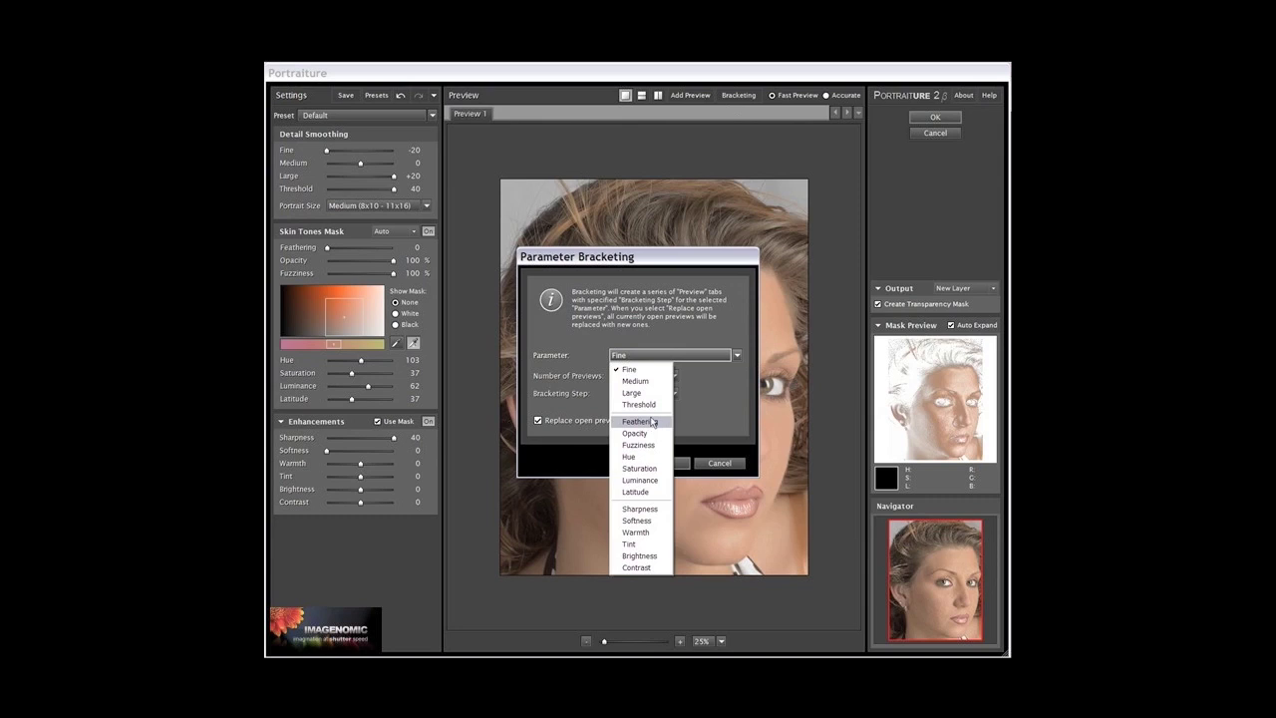
left_click(701, 404)
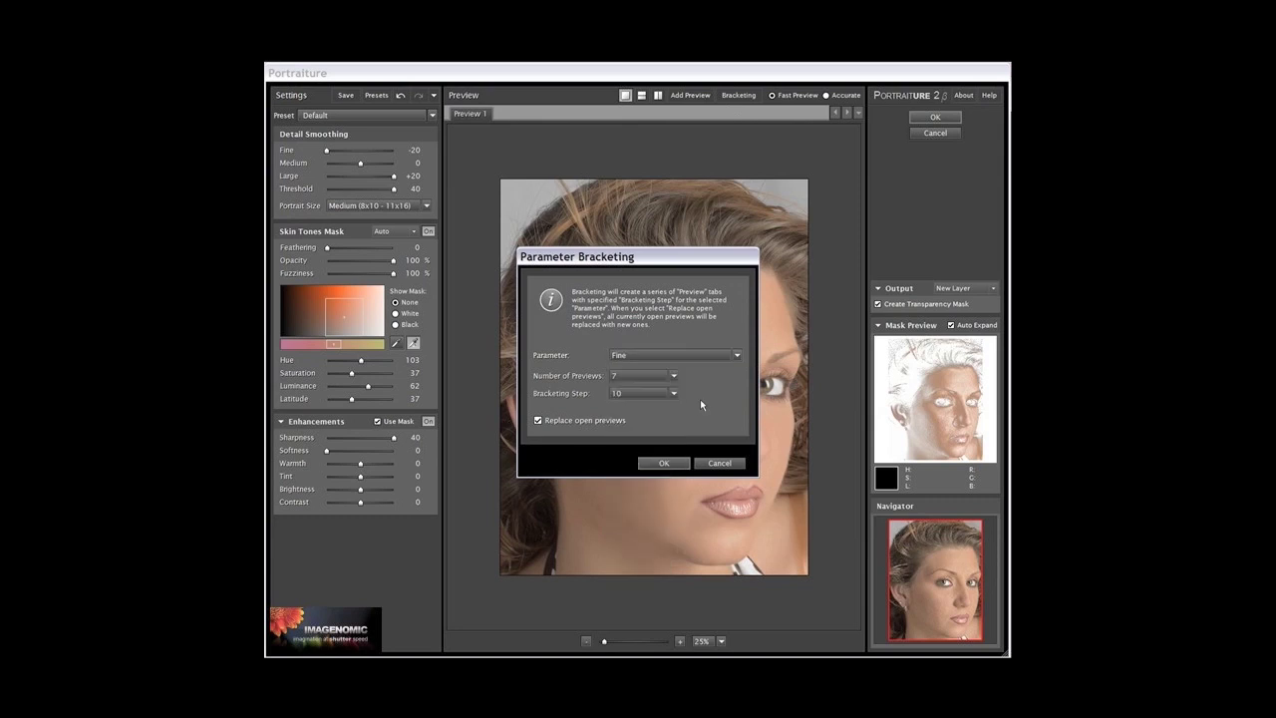
left_click(673, 375)
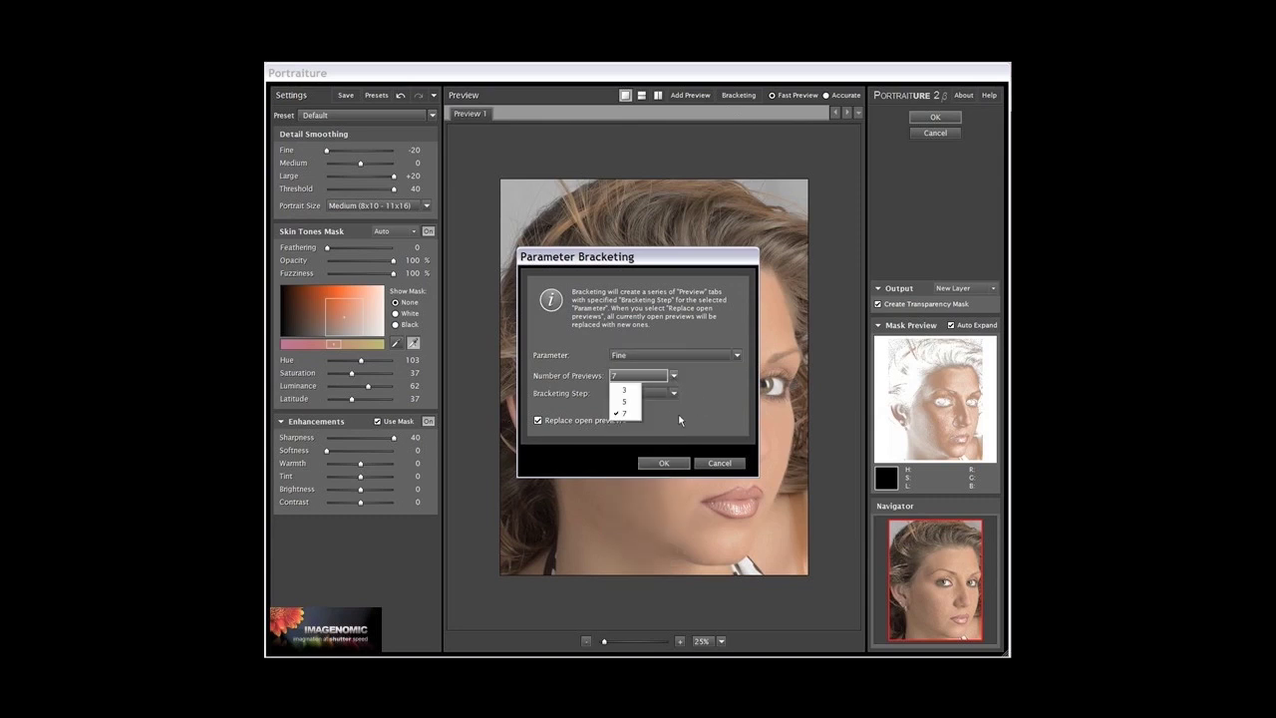
left_click(680, 420)
left_click(675, 394)
left_click(693, 388)
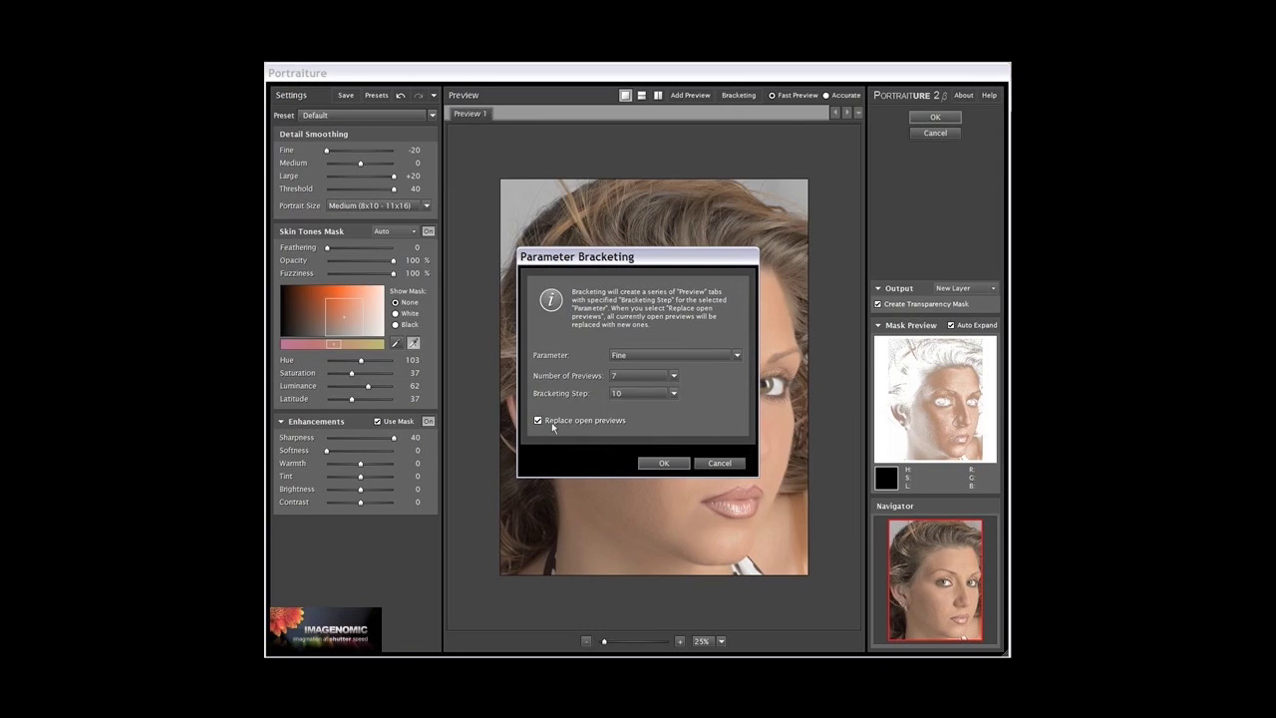
left_click(665, 462)
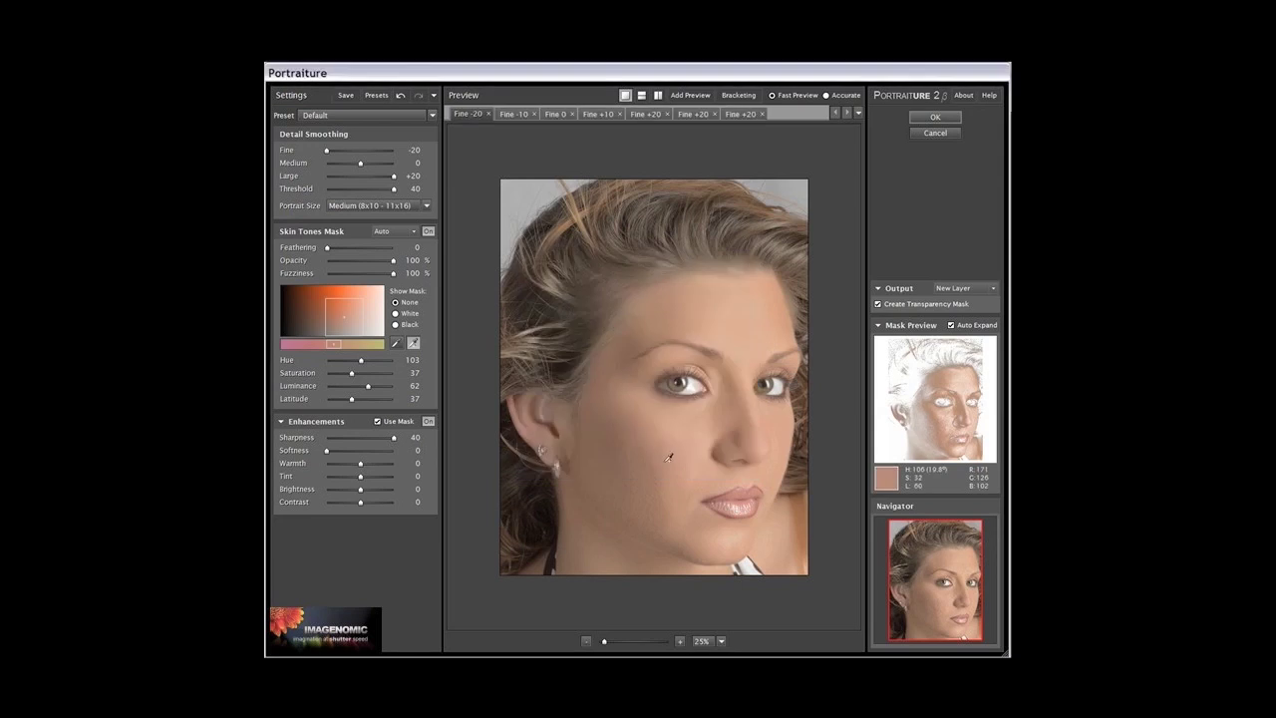
Step: List the bracketed Fine previews by name and switch the list to thumbnails
left_click(858, 114)
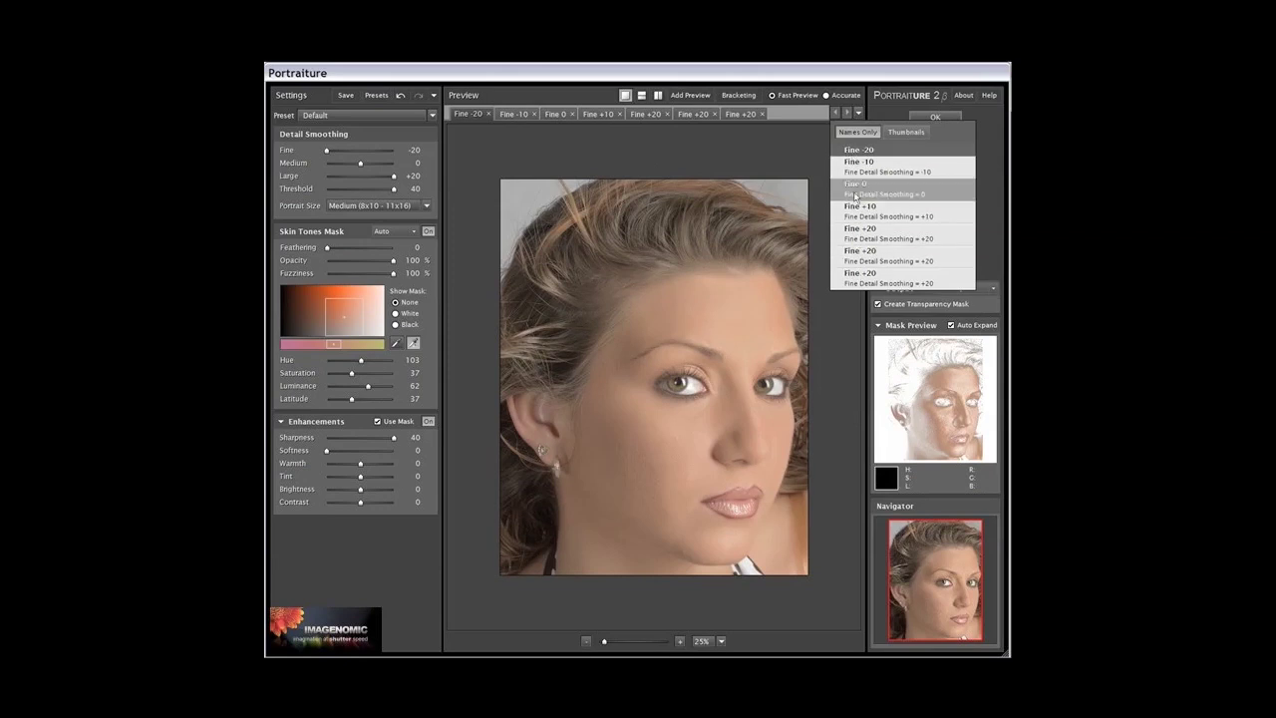
left_click(911, 133)
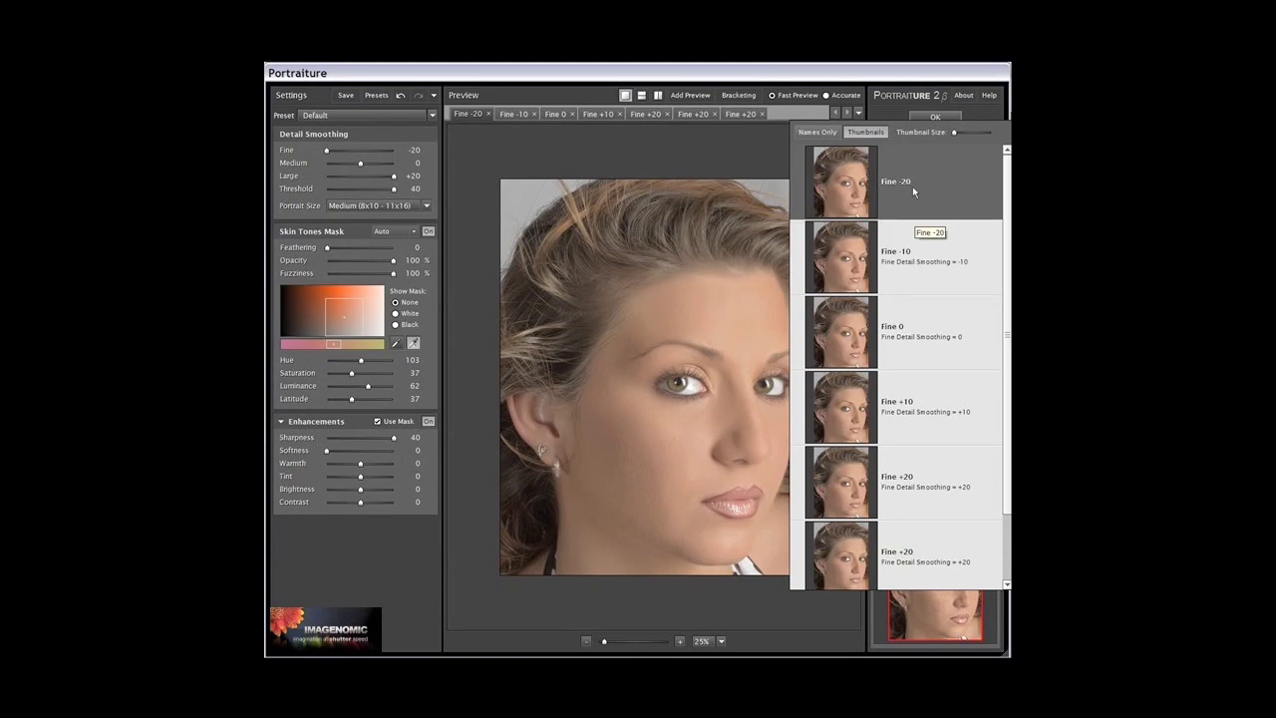
mouse_move(953, 133)
left_mouse_down()
mouse_move(977, 131)
mouse_move(955, 133)
left_mouse_up()
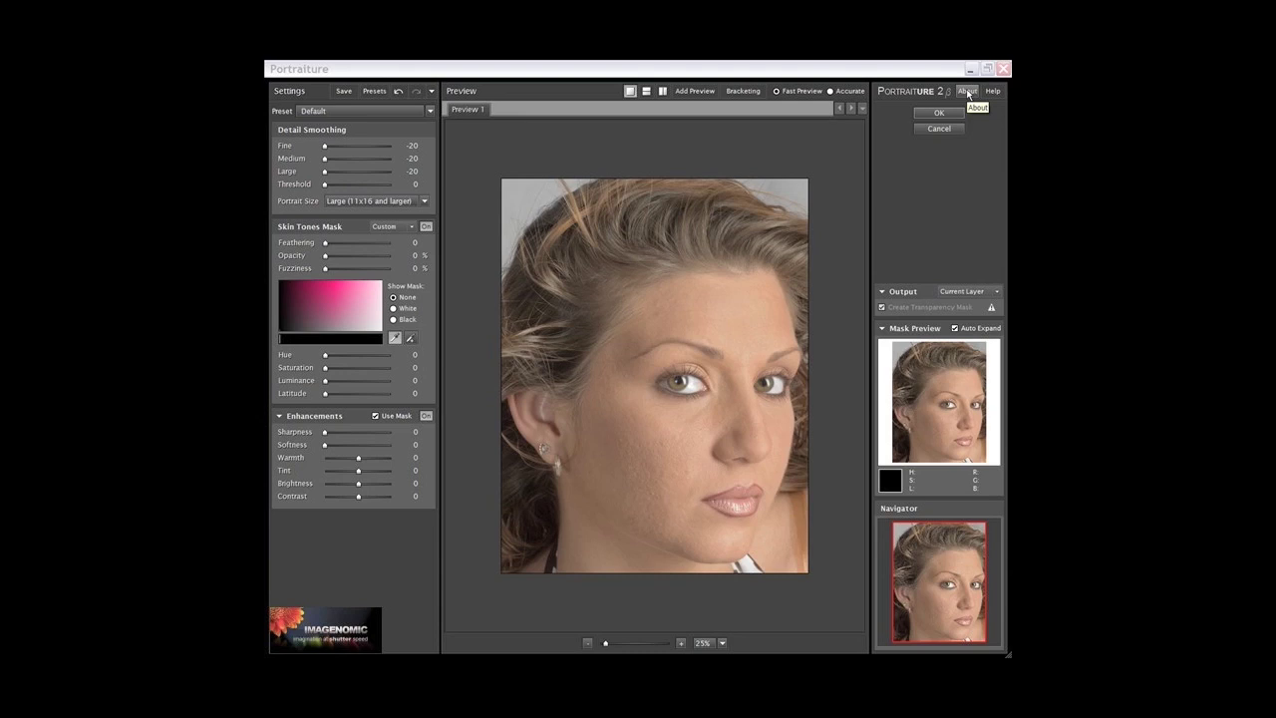
Step: Open the plug-in's product information and review its update settings
left_click(967, 92)
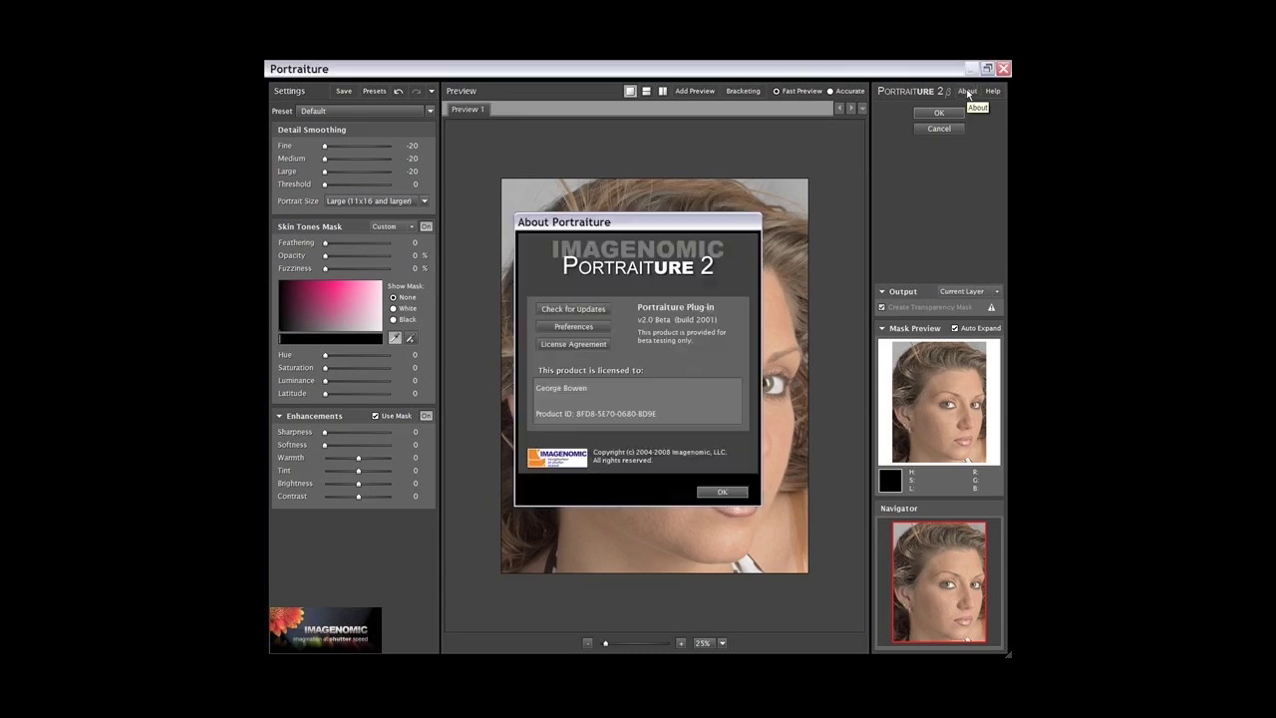
left_click(598, 309)
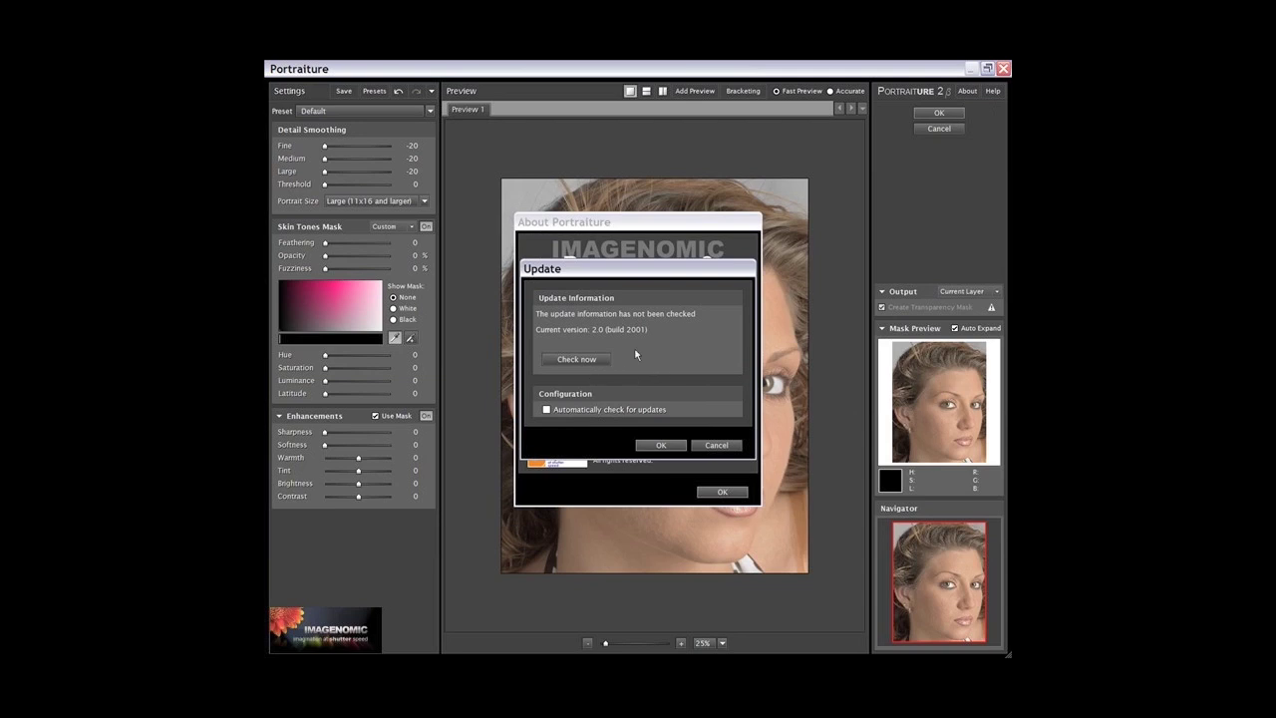
left_click(661, 446)
Step: Review the Skin Tones Mask preferences, try the Silver color theme for the interface, and restore the Black theme
left_click(588, 326)
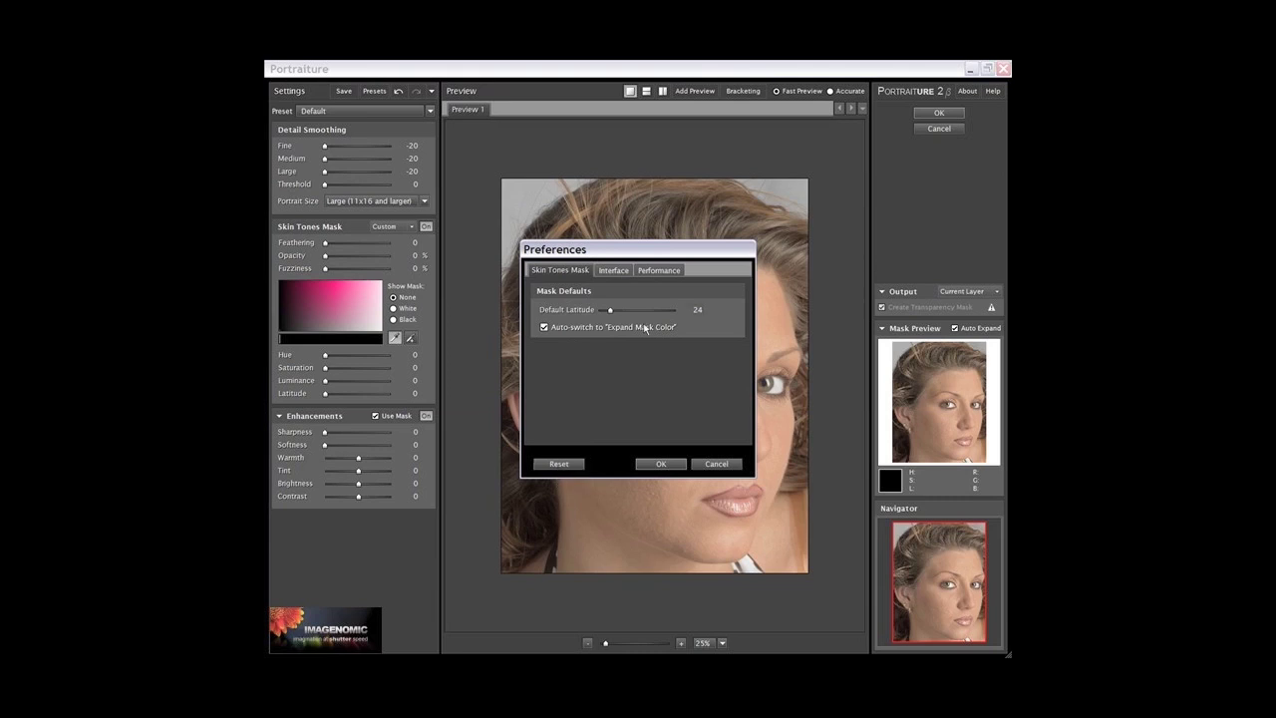
left_click(621, 278)
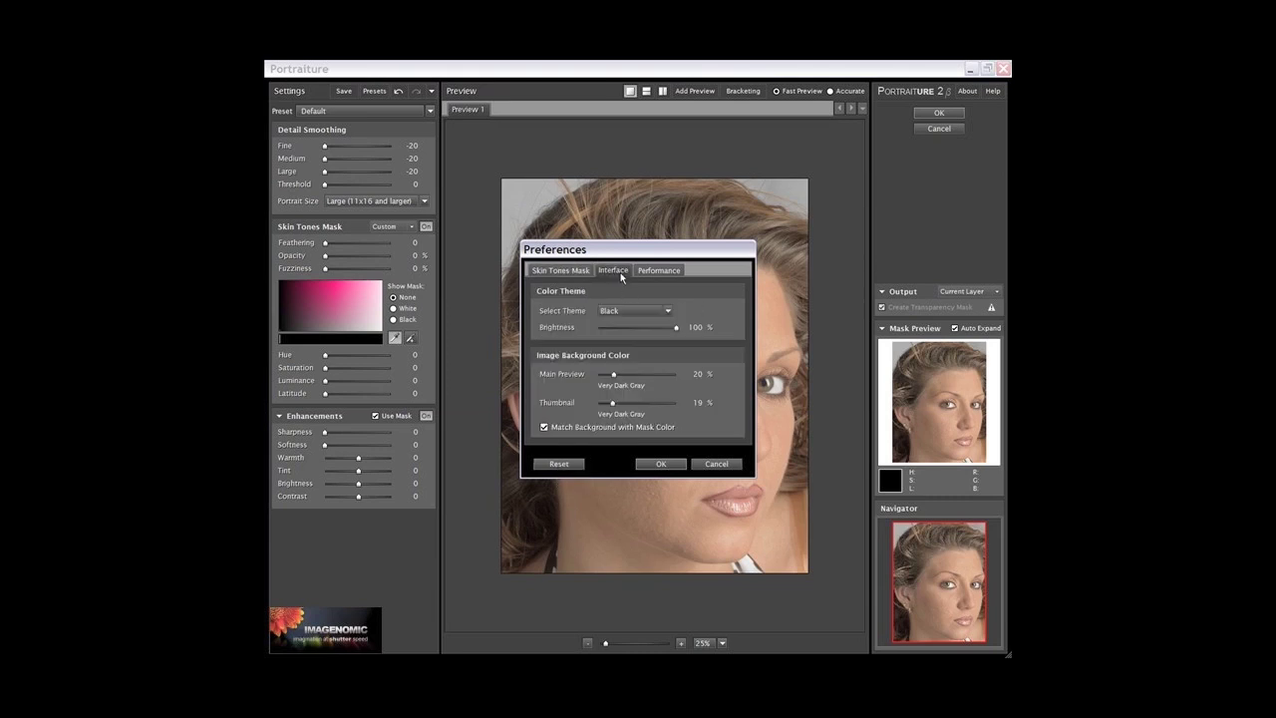
left_click(670, 310)
left_click(619, 336)
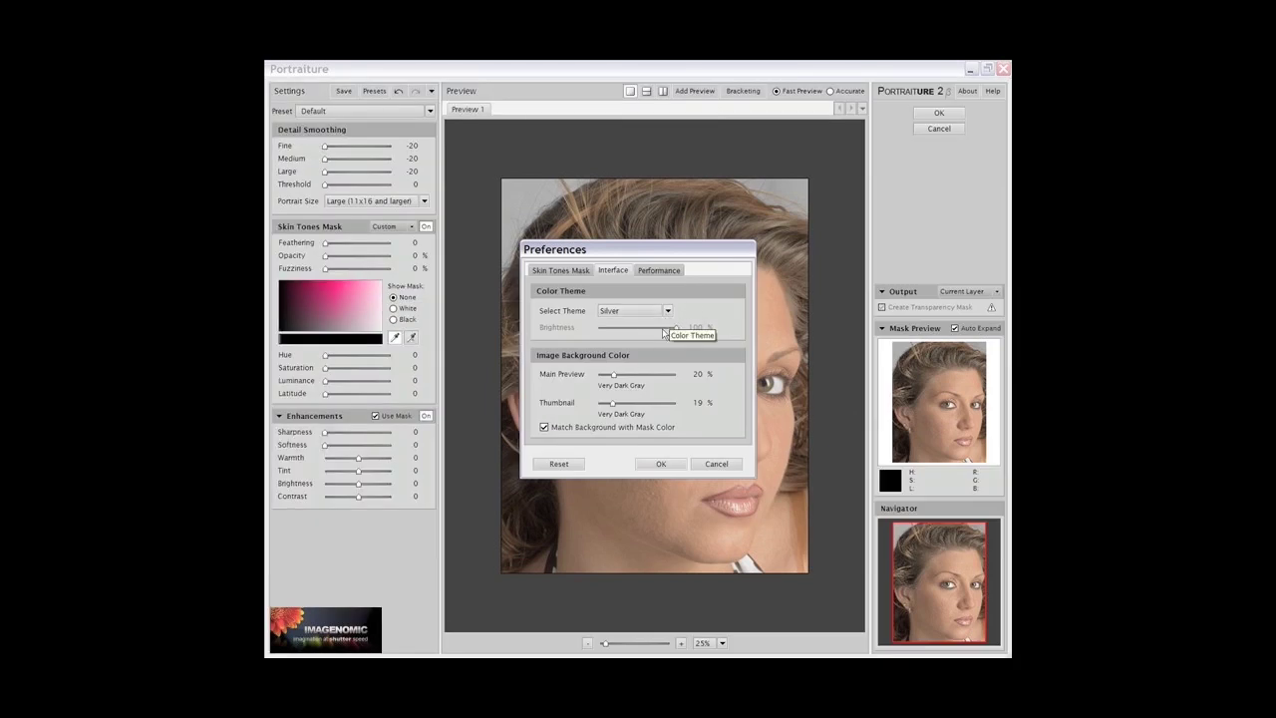
left_click(671, 312)
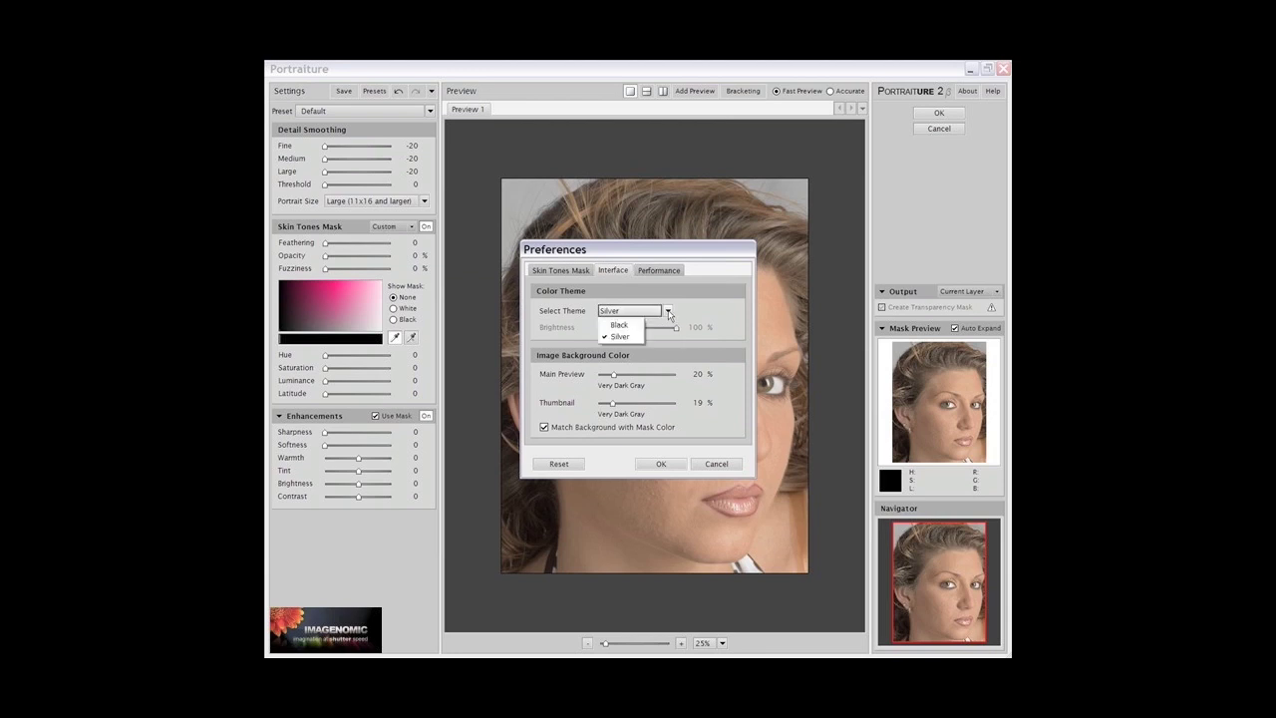
left_click(619, 325)
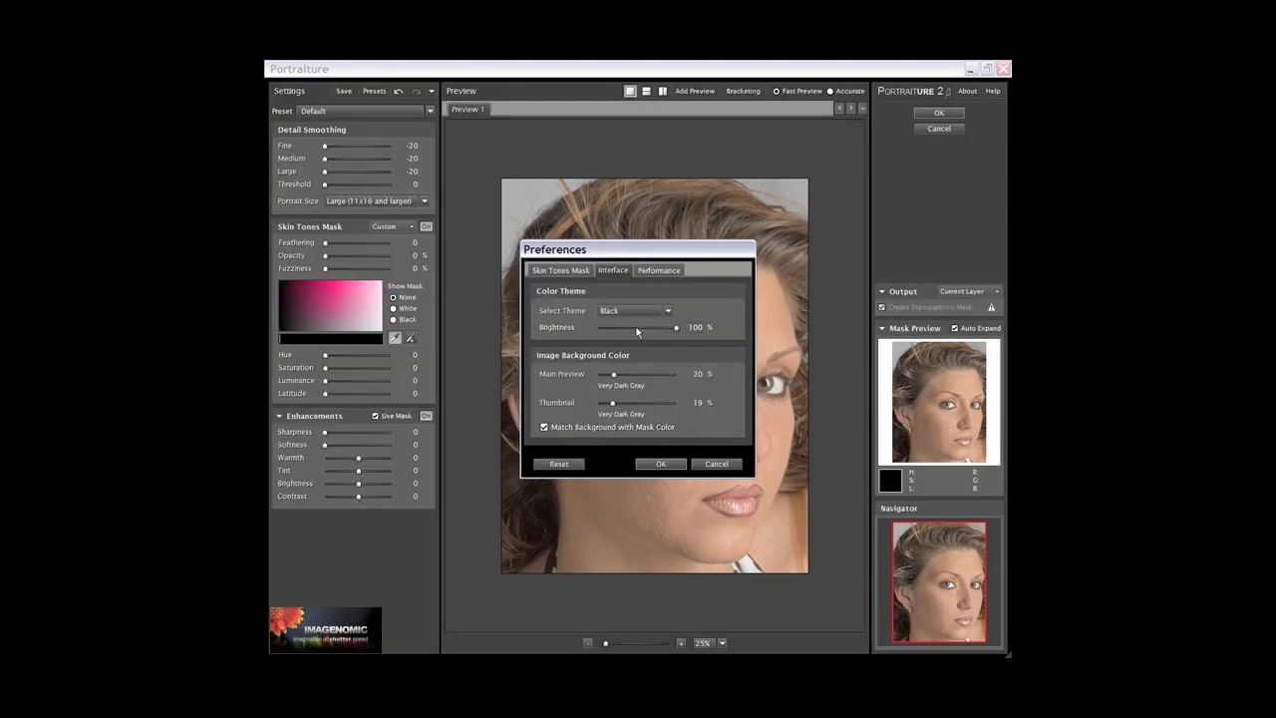
Step: Try the theme brightness and main preview background, leaving them at 100% and 20%, and set the thumbnail background to 22%
mouse_move(675, 328)
left_mouse_down()
mouse_move(599, 338)
mouse_move(678, 329)
left_mouse_up()
mouse_move(613, 373)
left_mouse_down()
mouse_move(678, 377)
mouse_move(589, 380)
mouse_move(615, 382)
left_mouse_up()
mouse_move(615, 403)
left_mouse_down()
mouse_move(667, 404)
mouse_move(614, 405)
left_mouse_up()
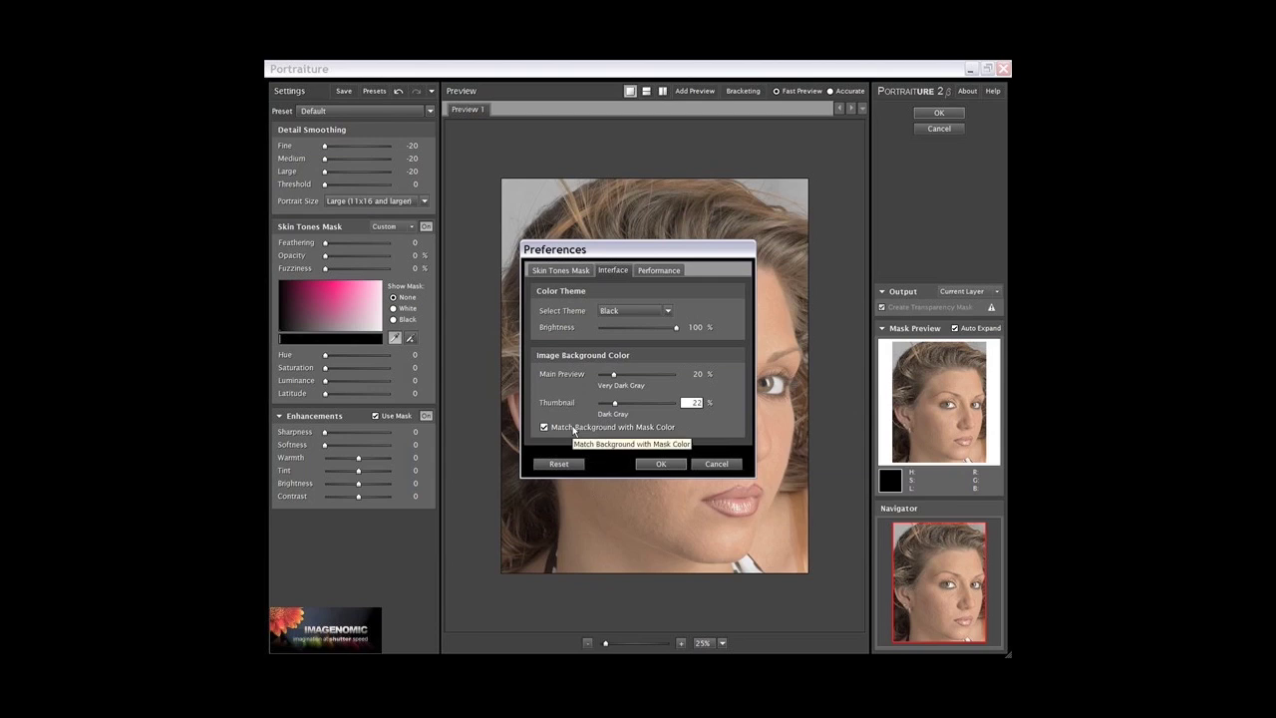
Step: Compare the preview background matched to the white and black mask colors, and set Show Mask back to None
left_click(394, 309)
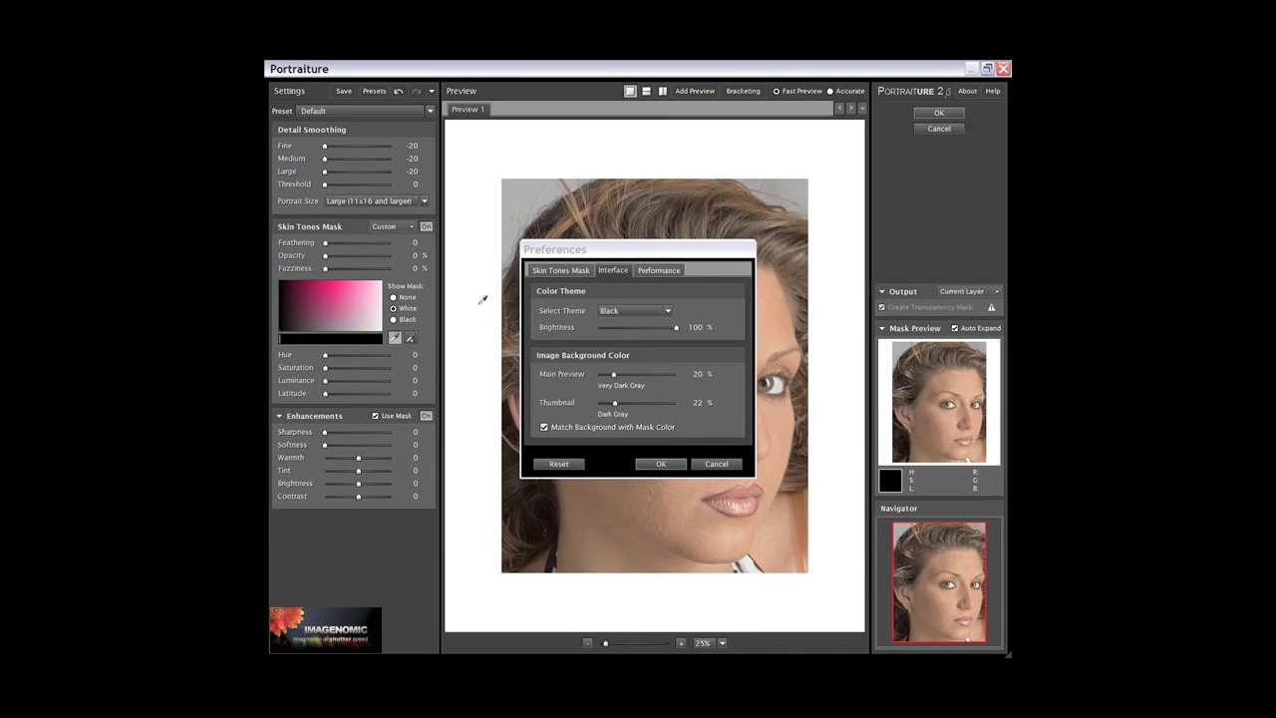
left_click(394, 319)
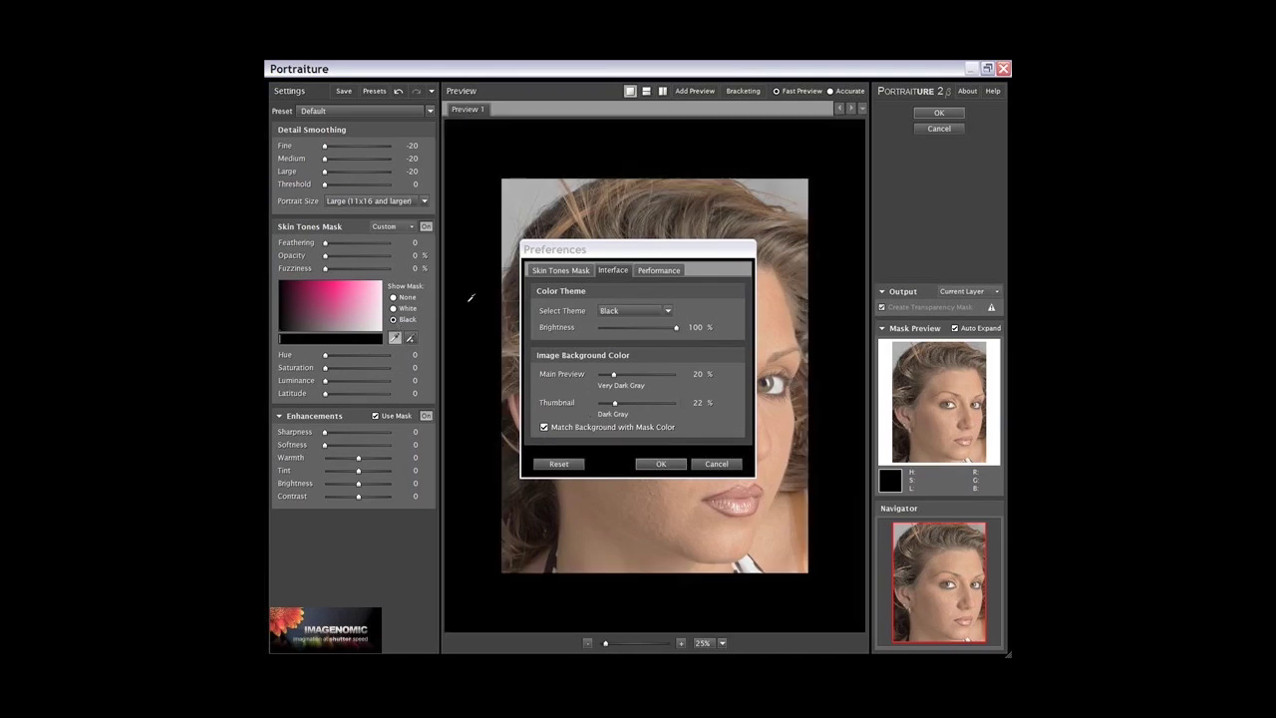
left_click(394, 309)
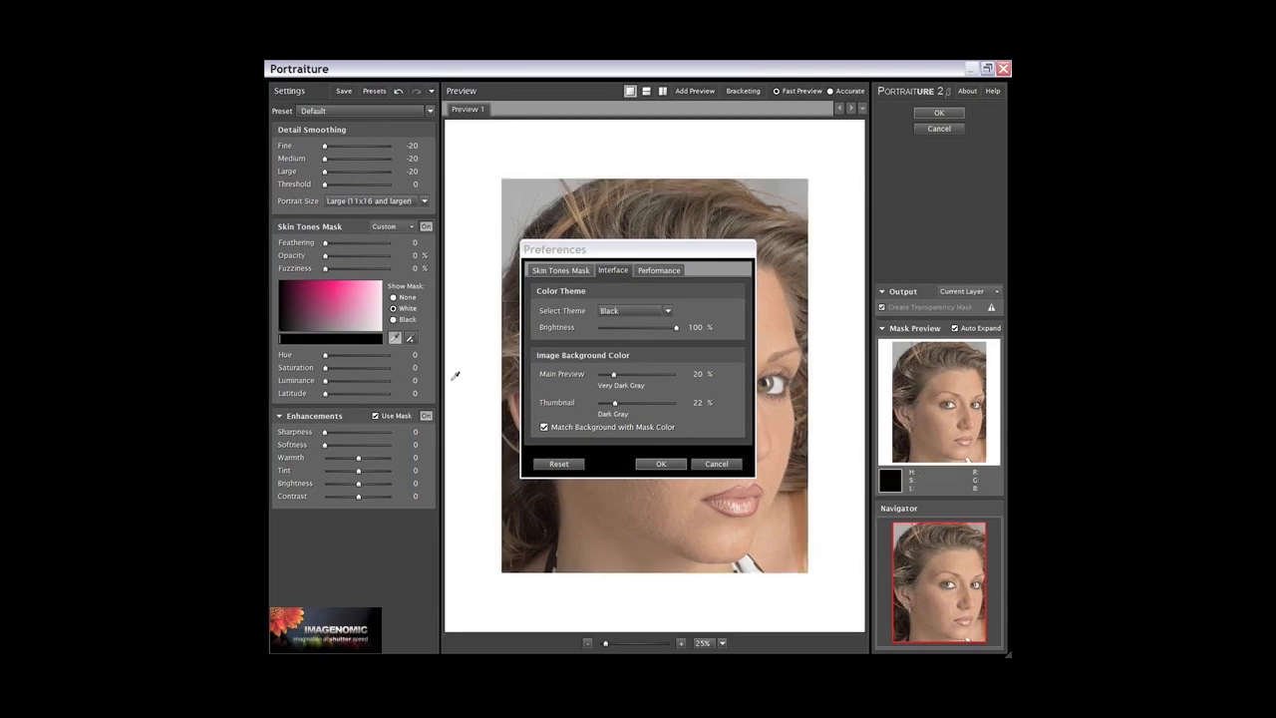
left_click(394, 298)
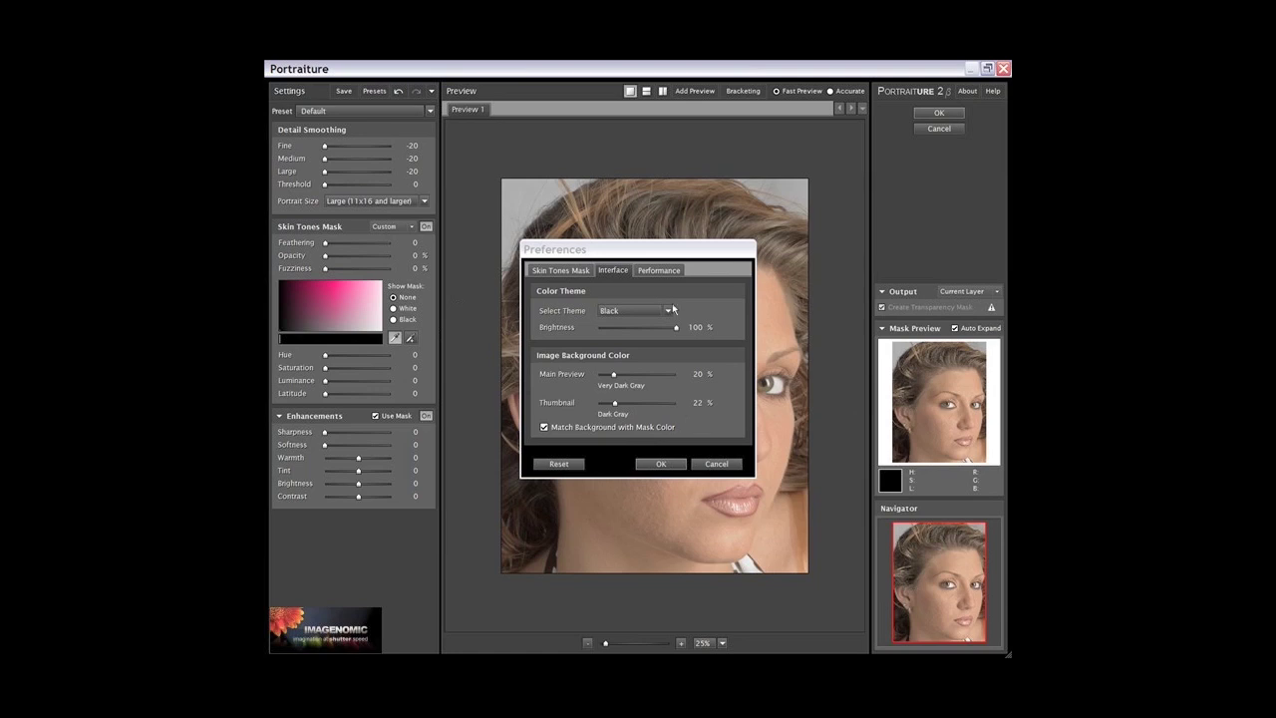
Step: Review the Number of Threads options under multiprocessor support and cancel the preferences
left_click(659, 272)
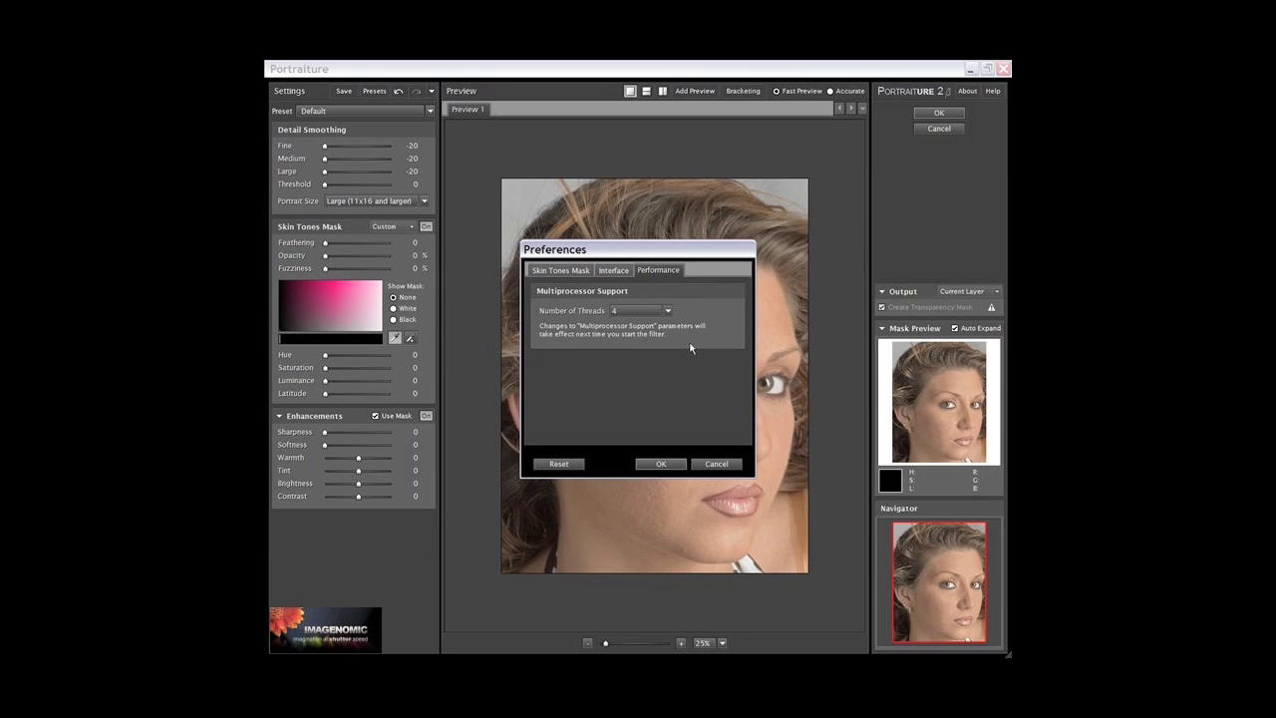
left_click(667, 310)
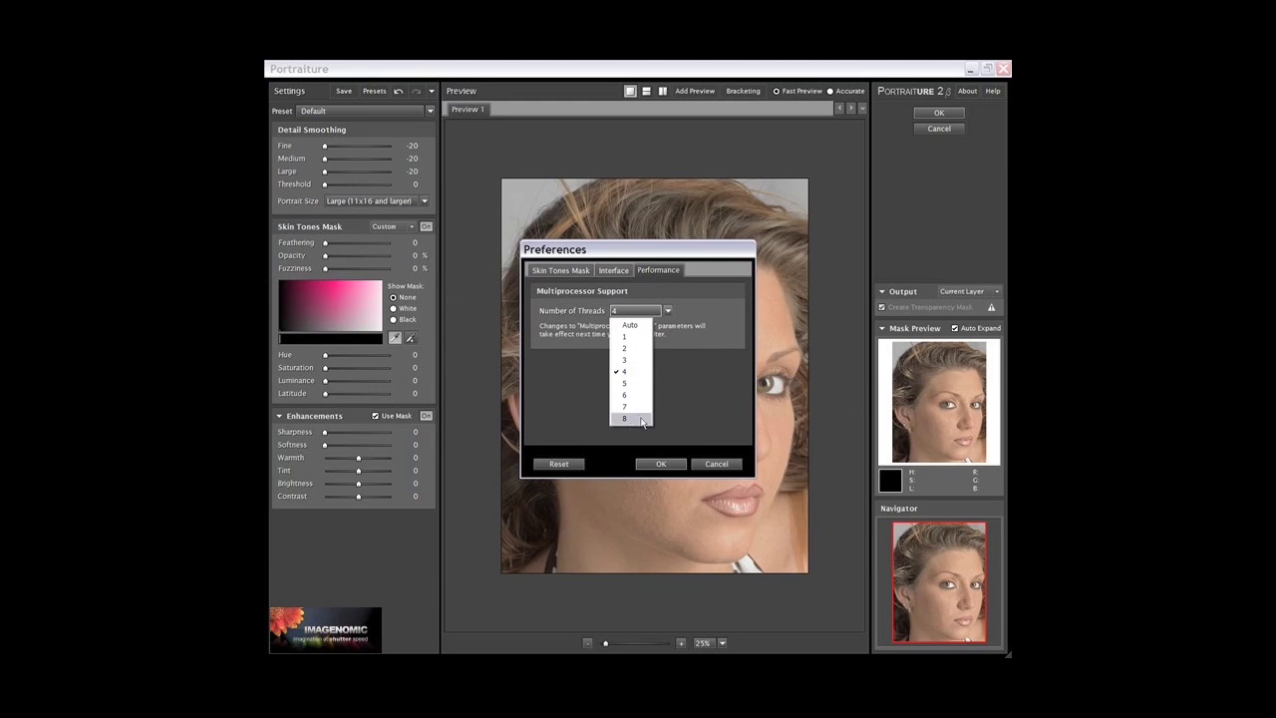
left_click(705, 387)
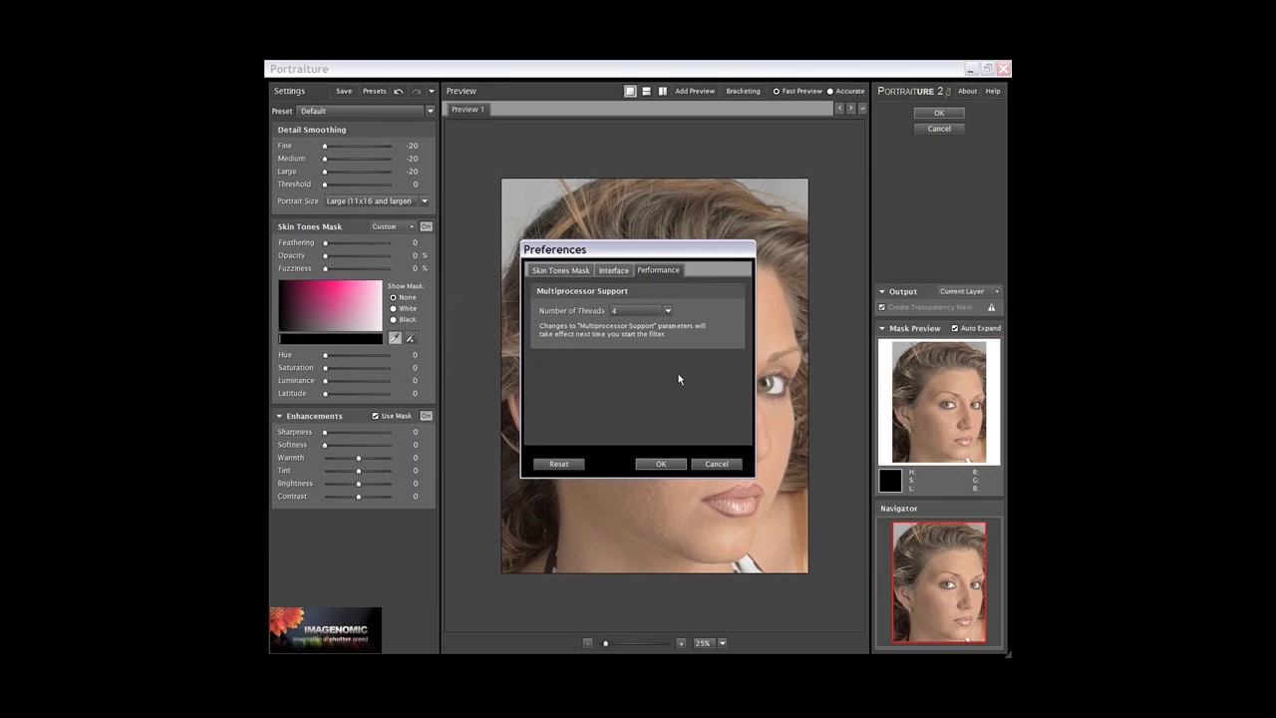
left_click(714, 464)
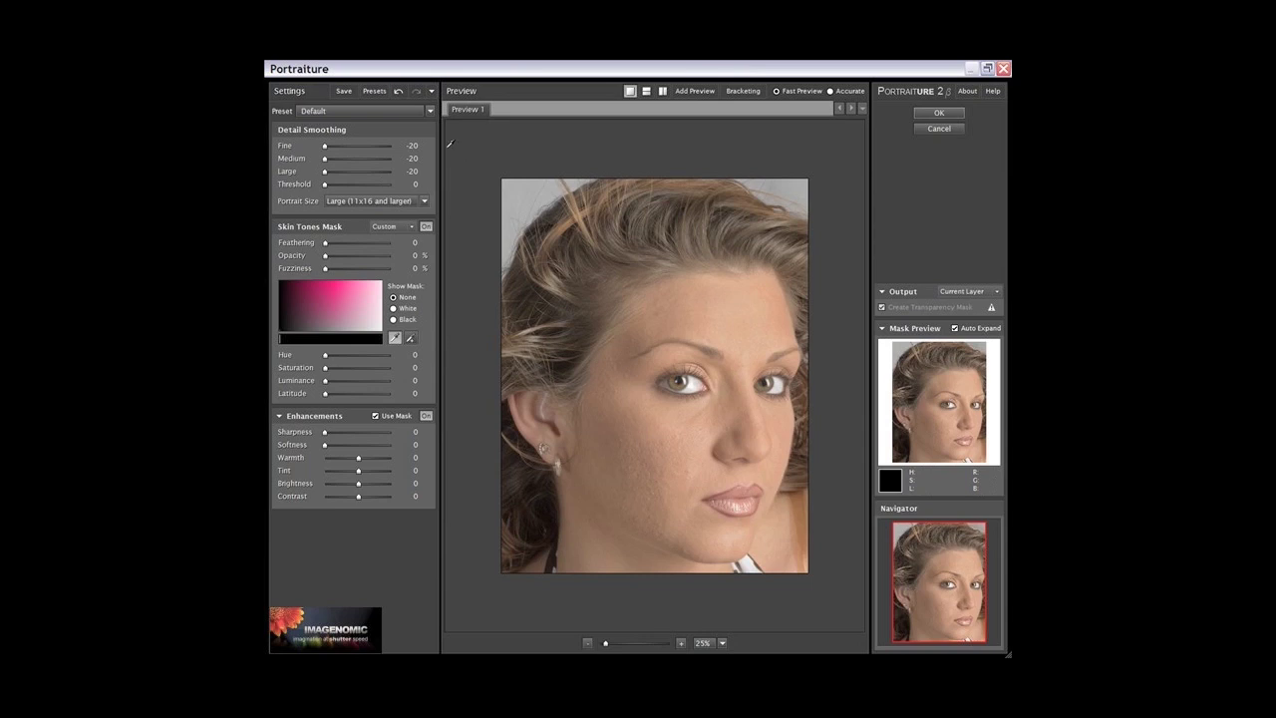
Step: Apply the Default preset and set detail smoothing to Threshold 40, Large +20 and Fine -20
left_click(430, 111)
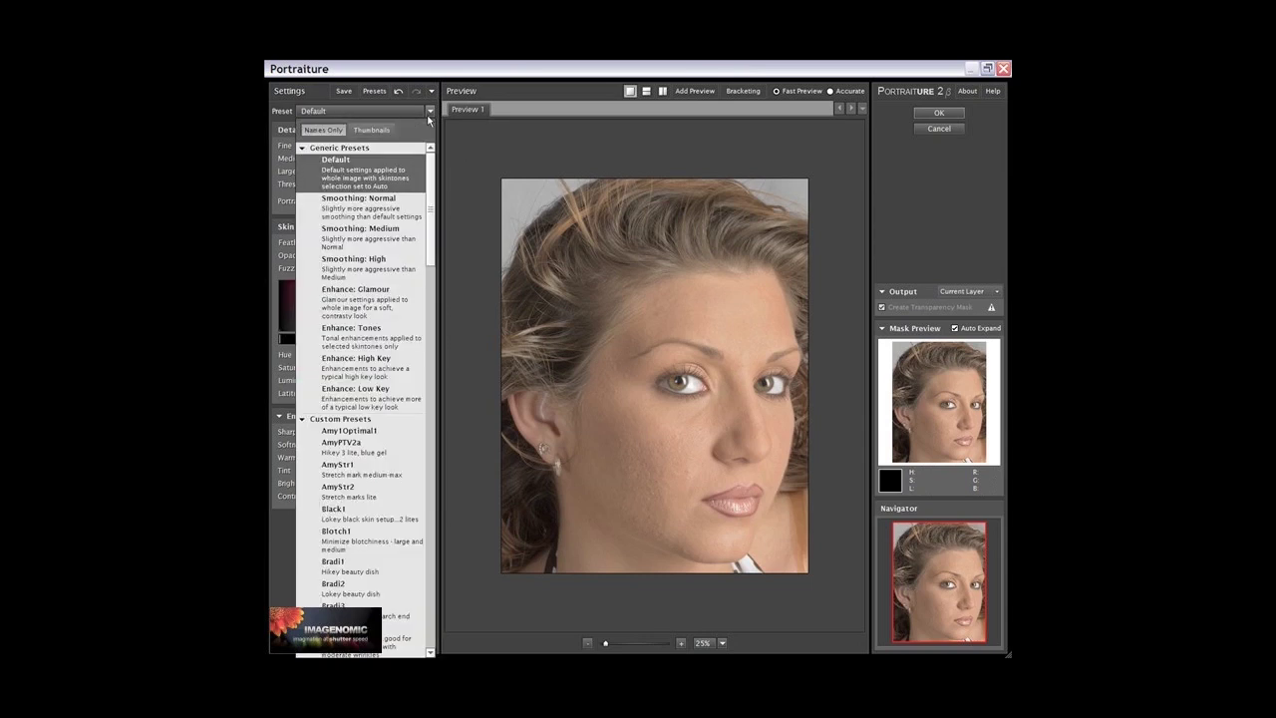
left_click(349, 170)
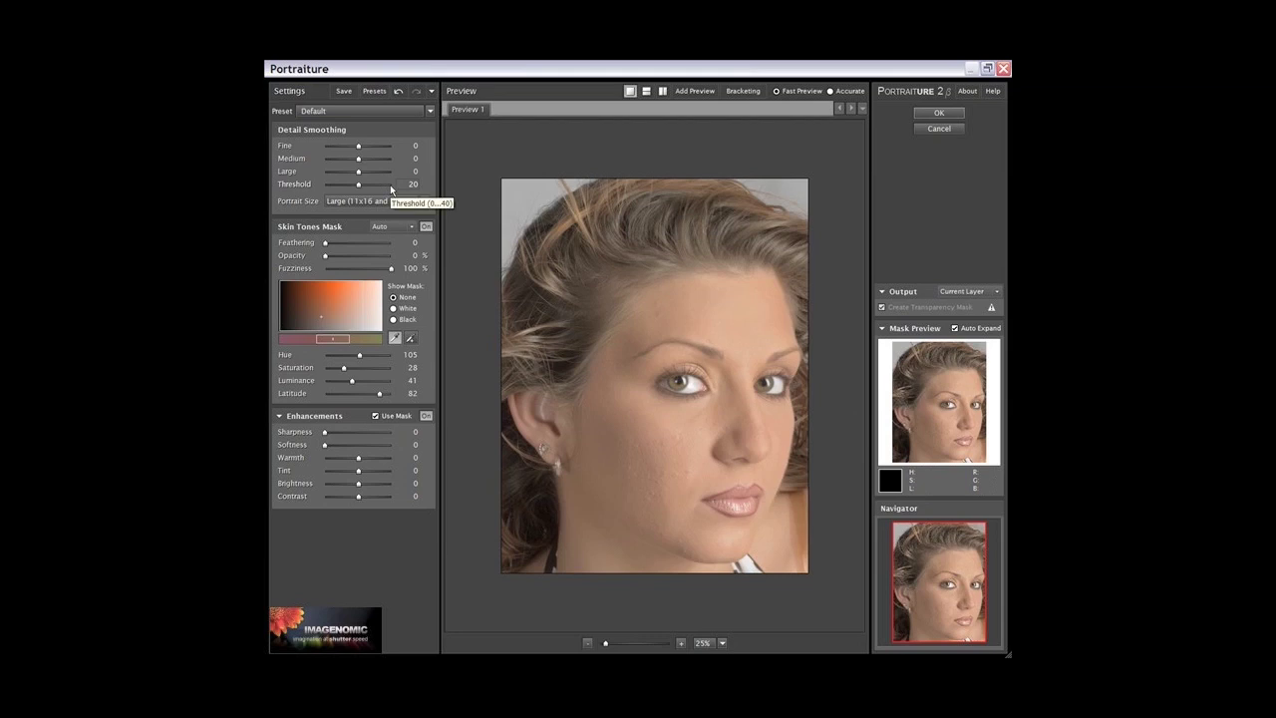
left_click(390, 185)
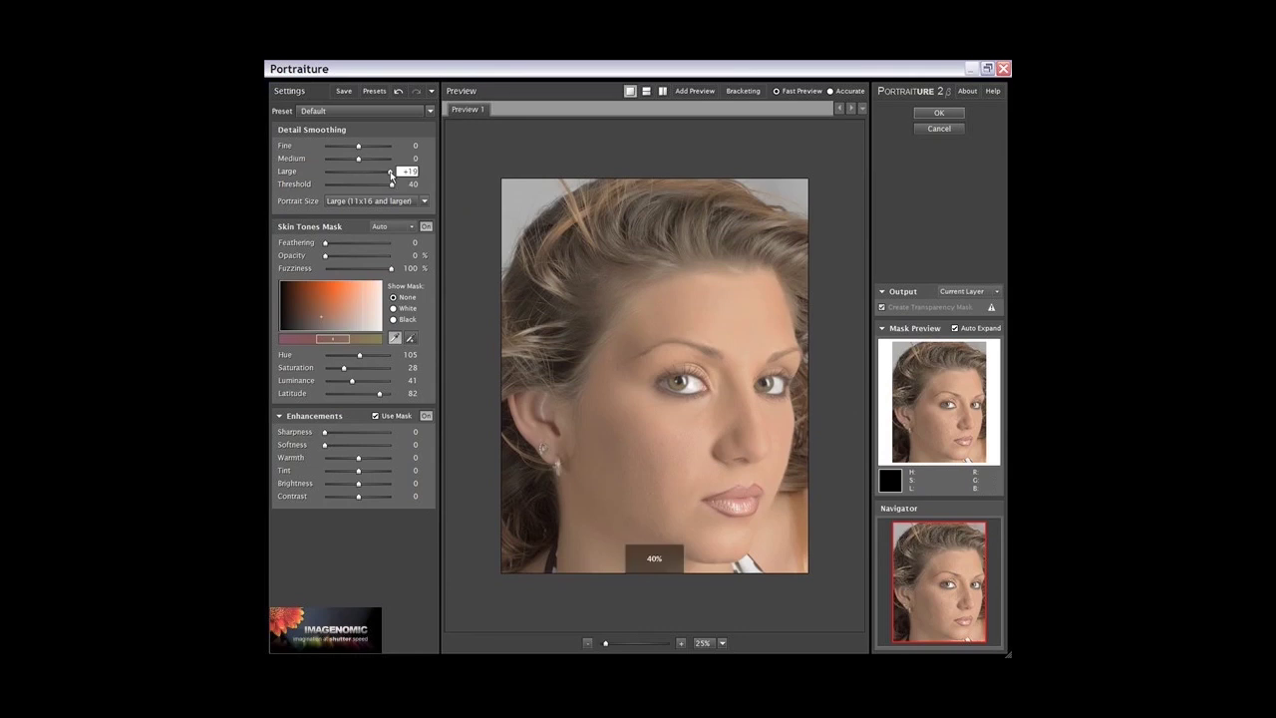
left_click(390, 171)
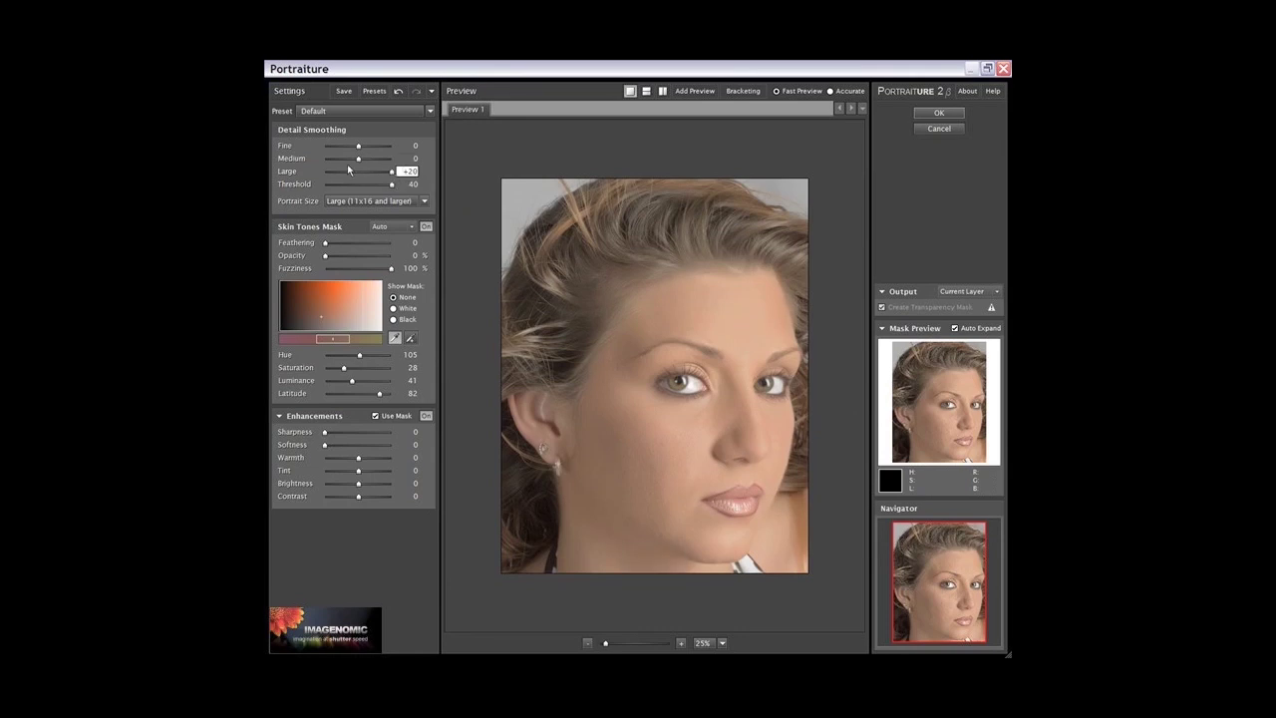
left_click(324, 147)
Step: Examine the smoothed cheek and jaw at 50% zoom and return the preview to 25%
left_click(681, 642)
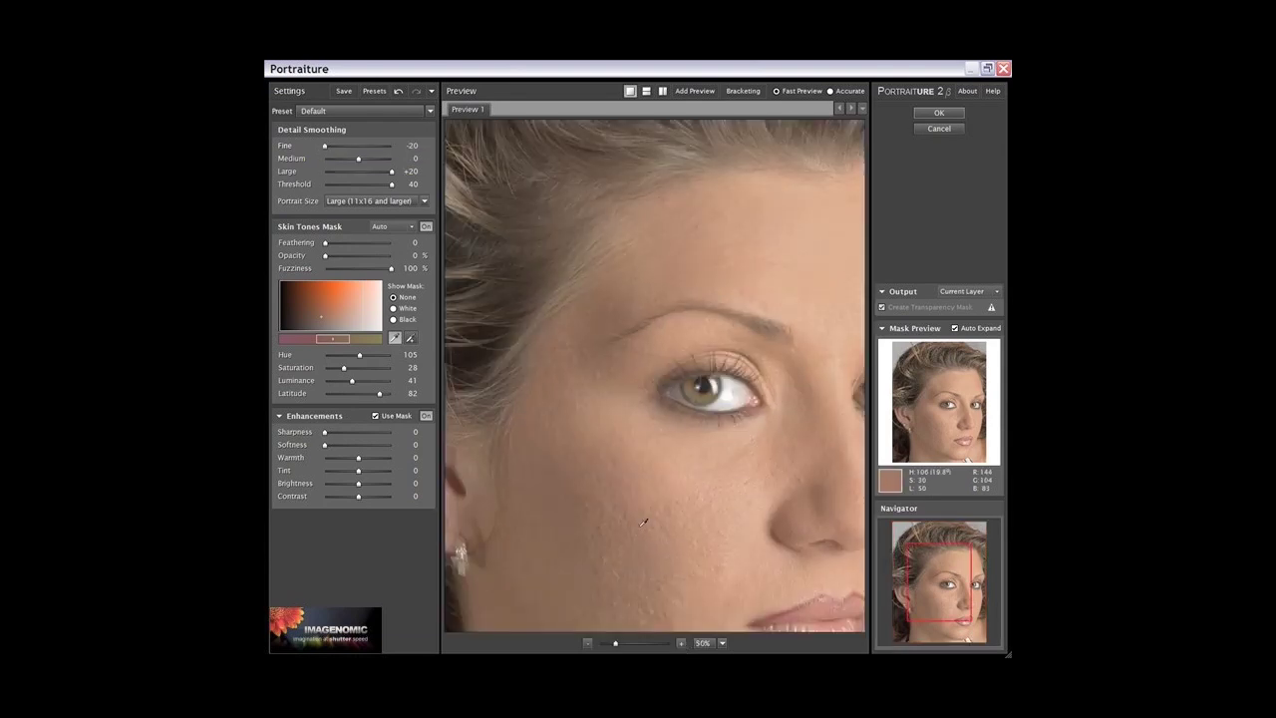
left_click_drag(640, 529, 604, 393)
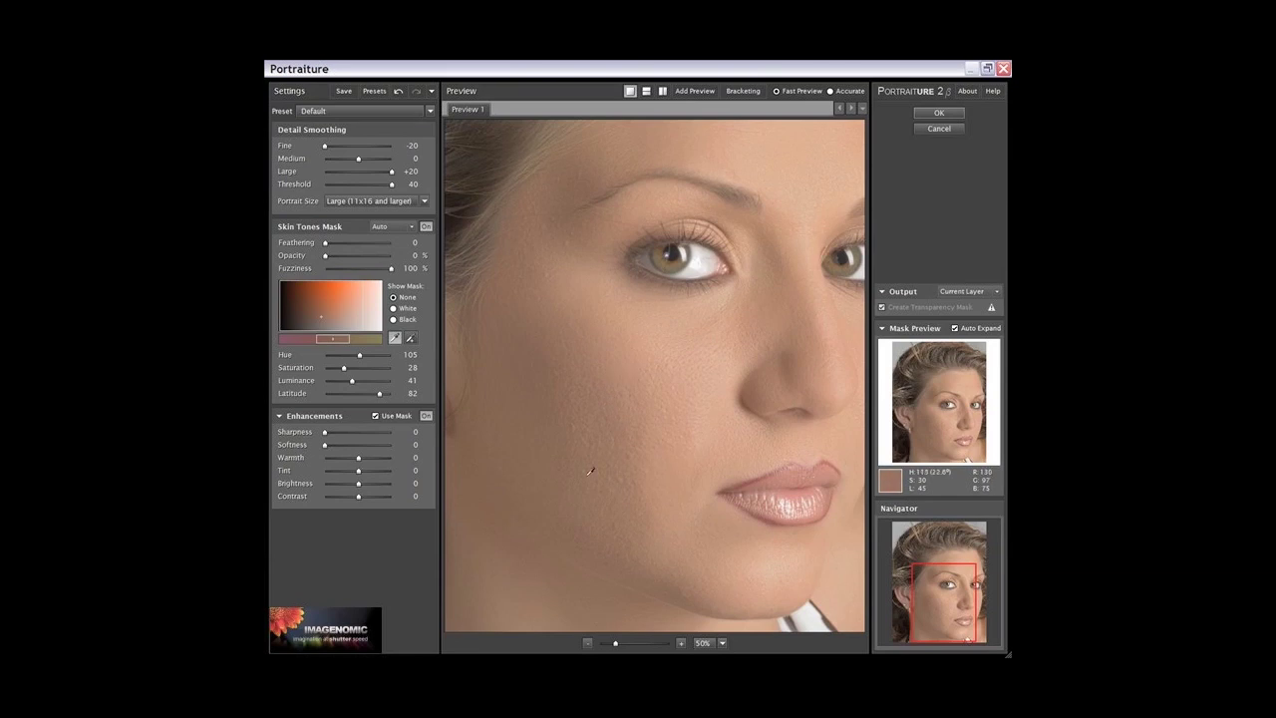
left_click(587, 643)
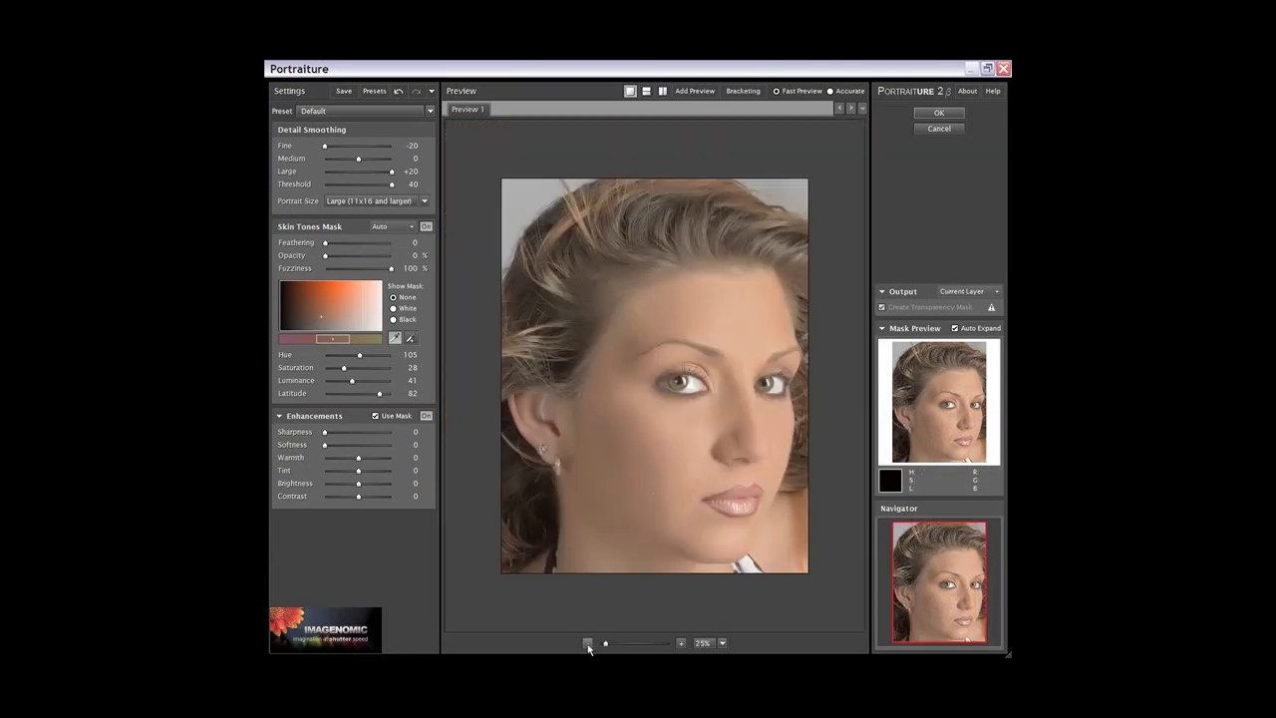
Step: Examine the smoothed cheek and jaw skin texture at 50% and 100% zoom, and return the preview to 25%
left_click(682, 643)
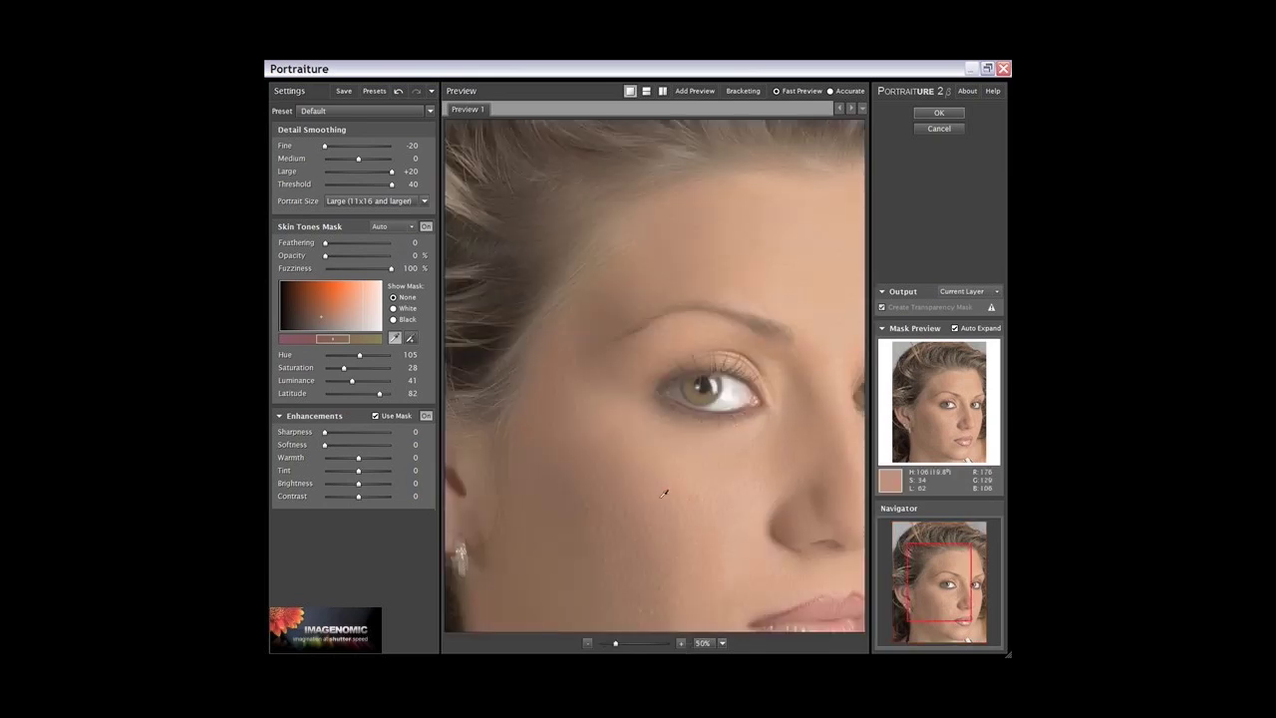
left_click_drag(643, 521, 590, 373)
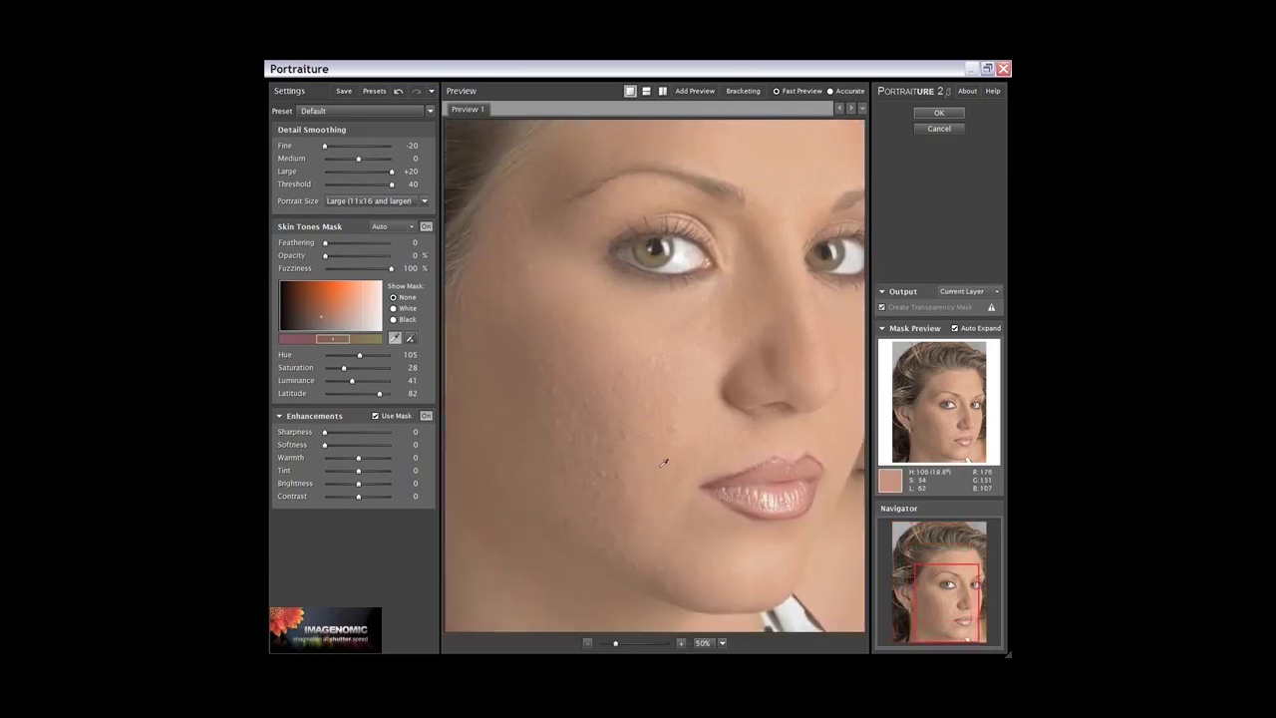
left_click(682, 643)
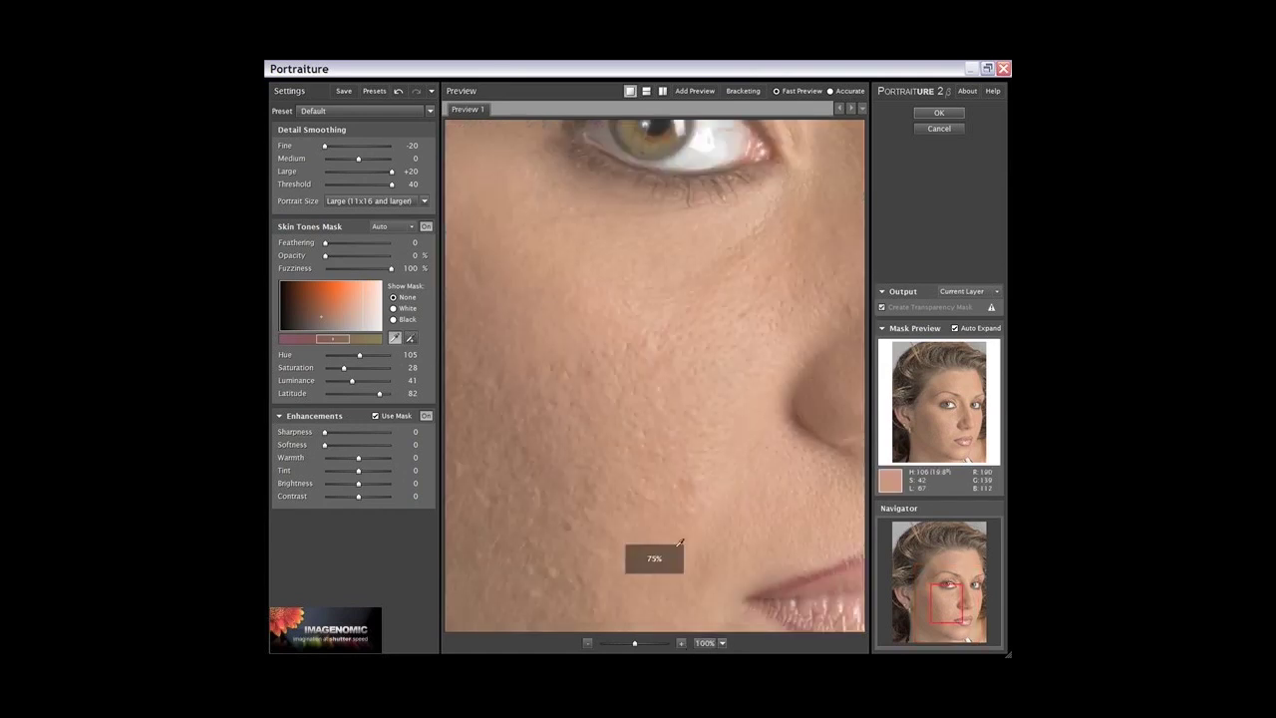
left_click_drag(595, 472, 695, 345)
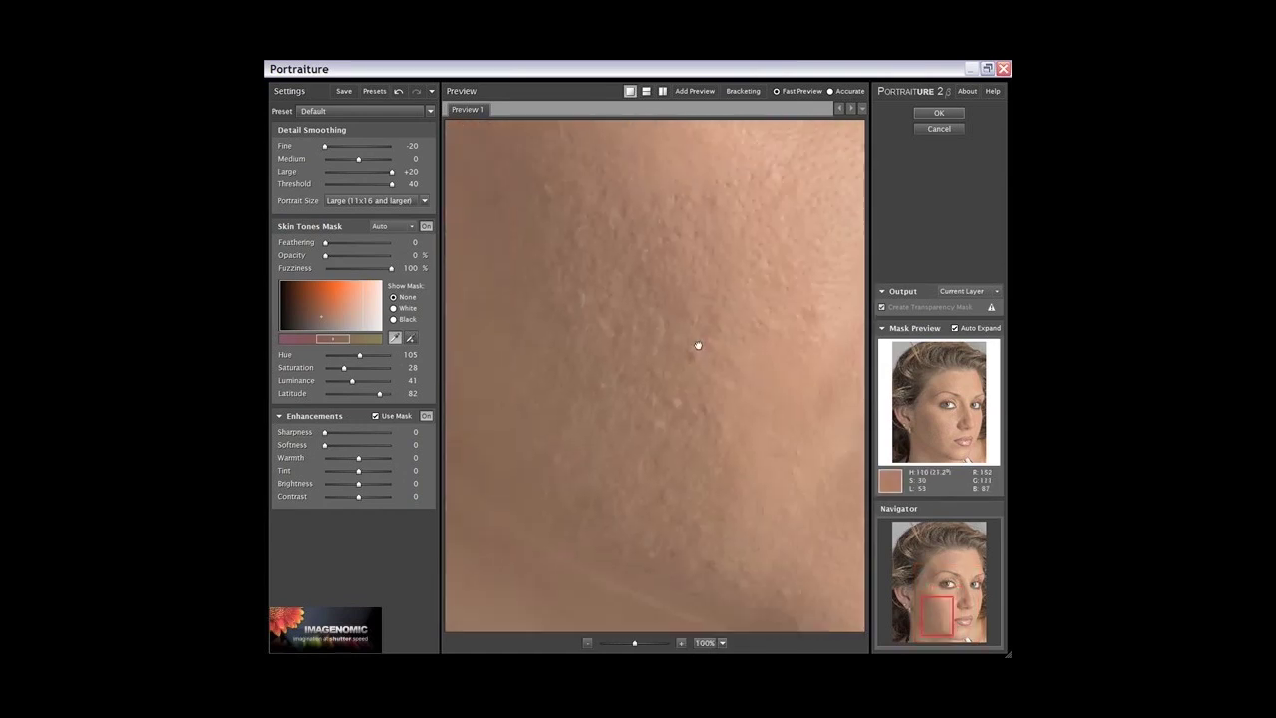
left_click_drag(635, 272, 647, 420)
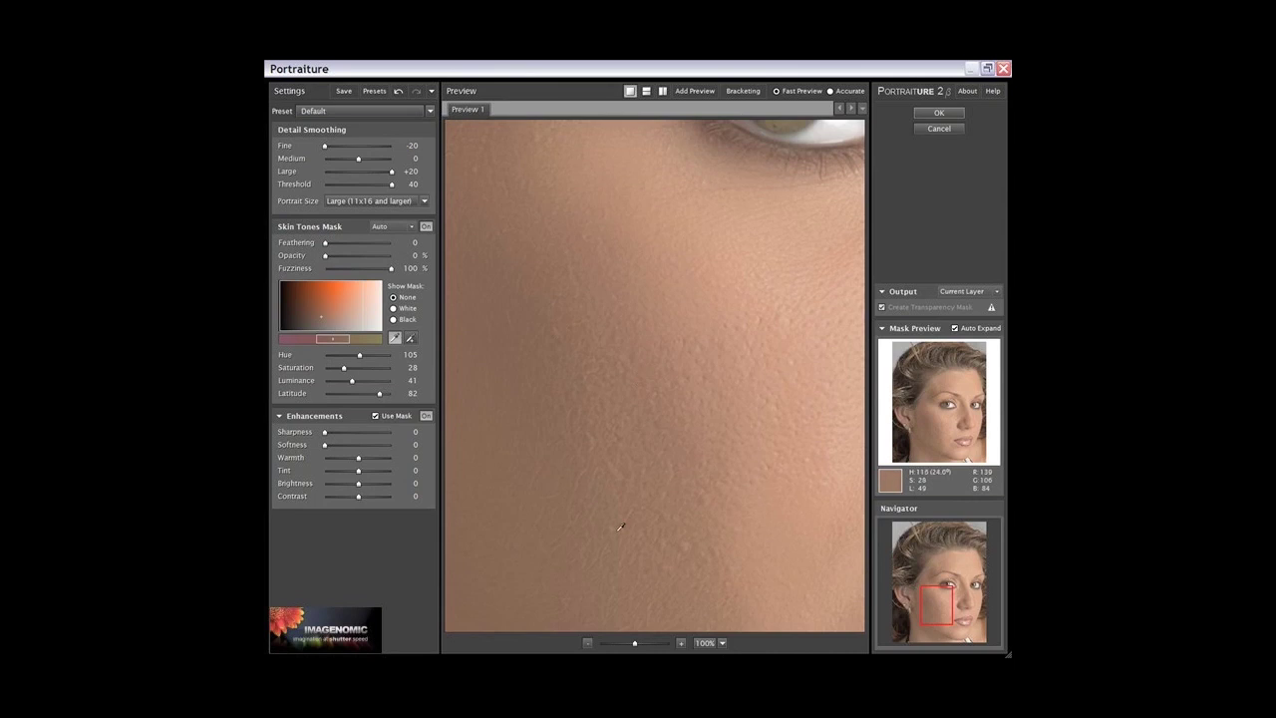
left_click_drag(624, 550, 659, 488)
left_click(587, 643)
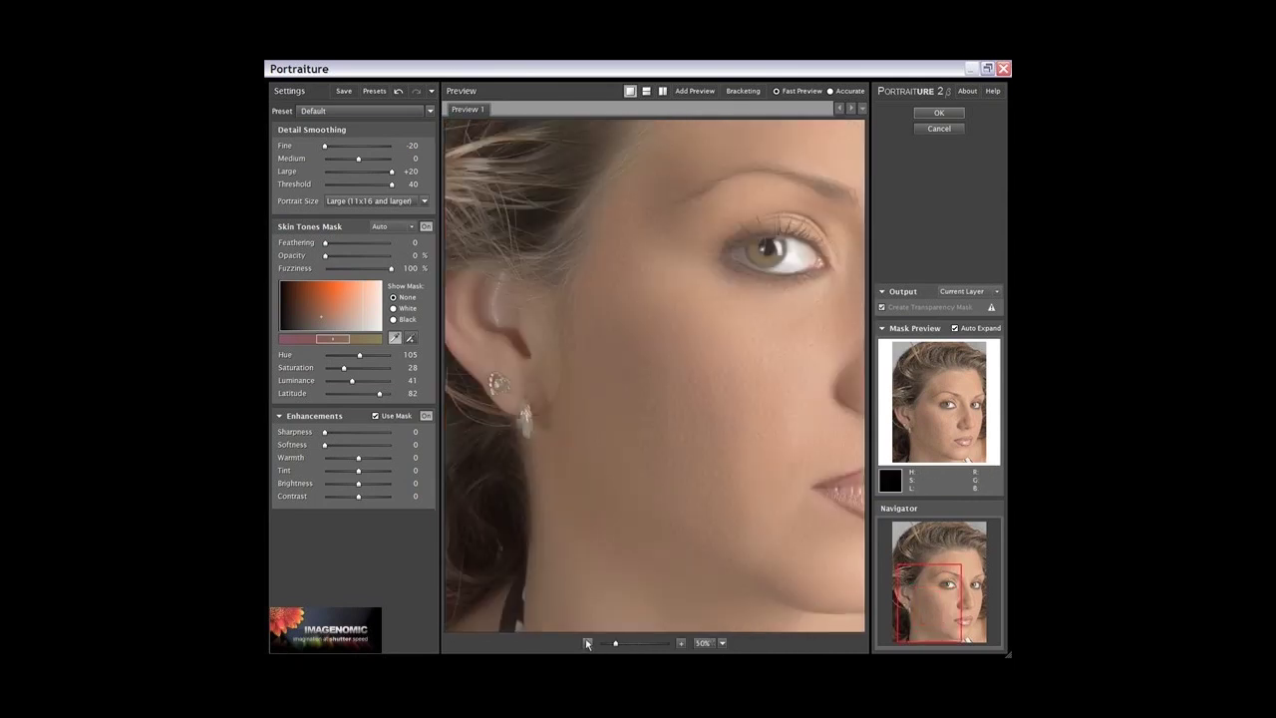
left_click(588, 643)
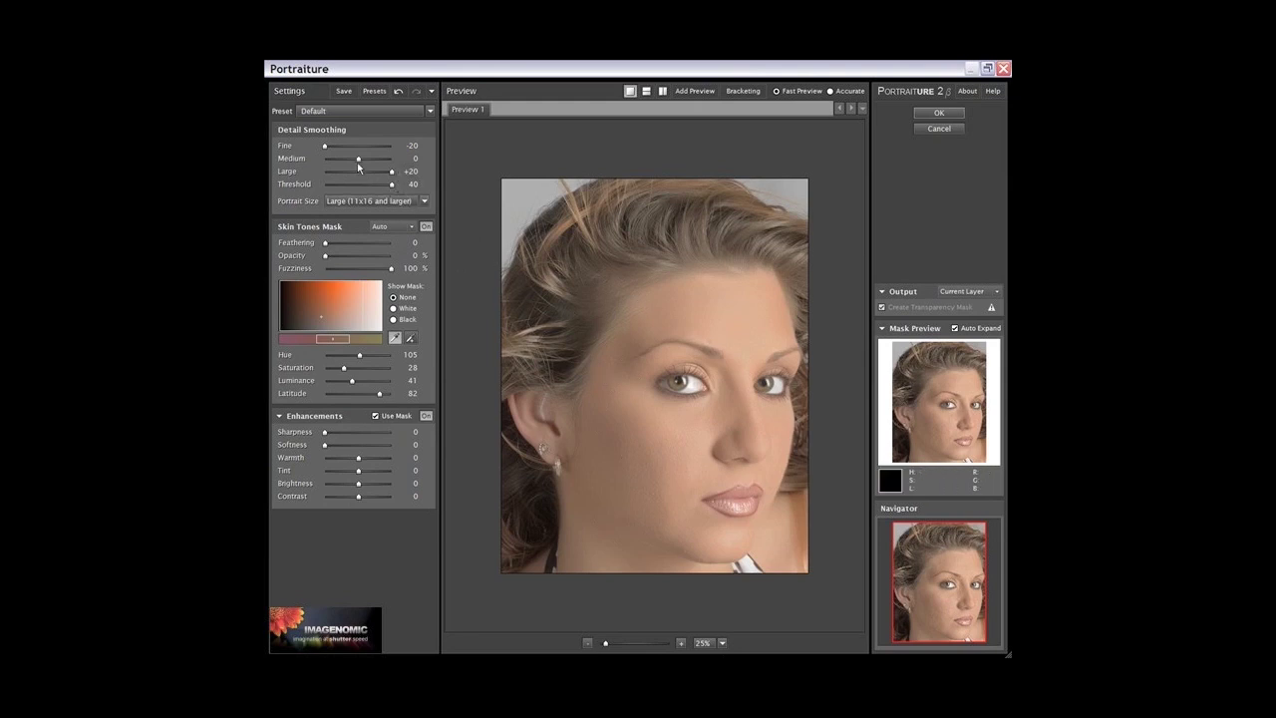
Step: Review the portrait size options and set the size to Medium (8x10 - 11x16) with the cheek shown at 100%
left_click(424, 202)
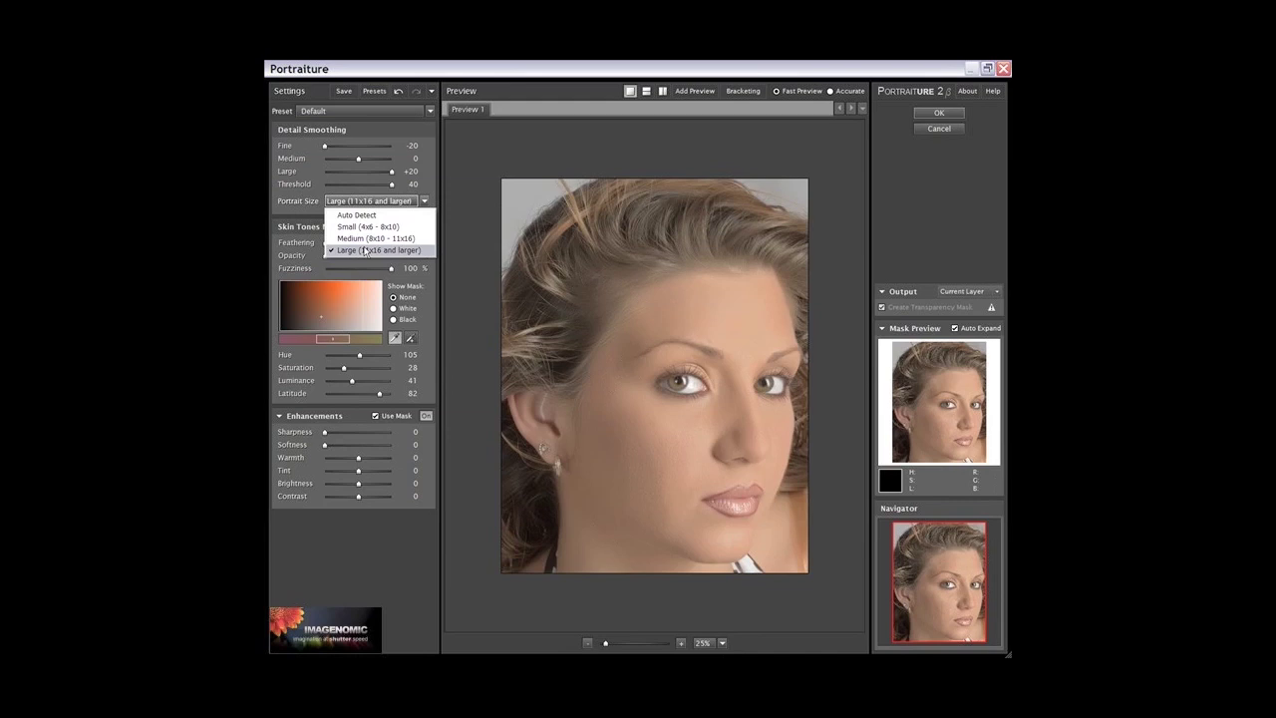
left_click(683, 645)
left_click_drag(582, 573, 650, 377)
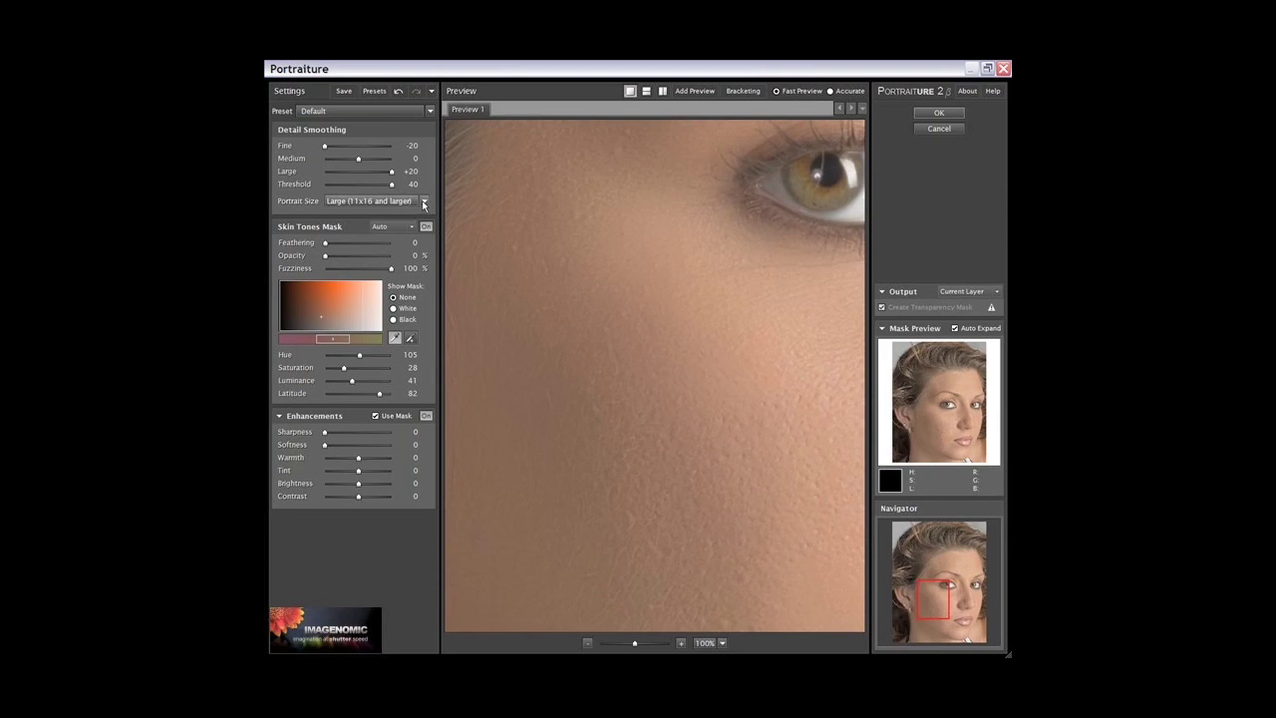
left_click(423, 203)
left_click(378, 239)
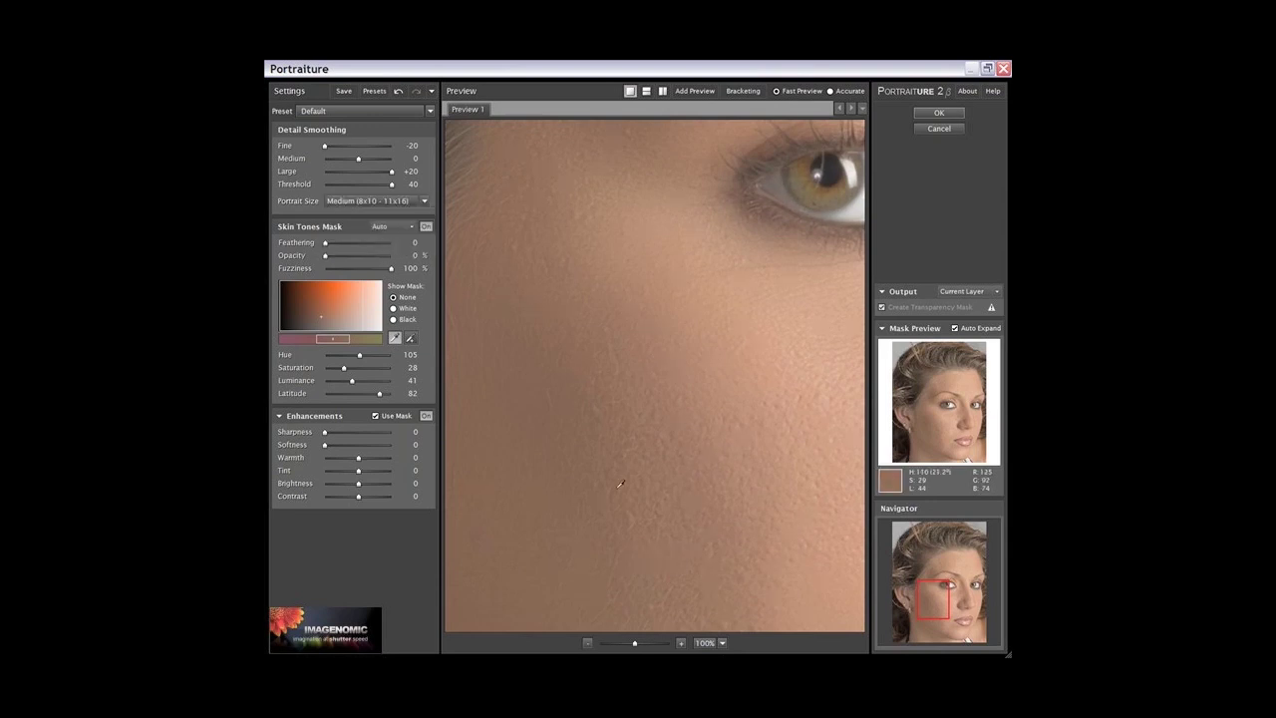
Step: Set the portrait size to Small (4x6 - 8x10) and check the smoothing on the cheek and the whole face
left_click(422, 201)
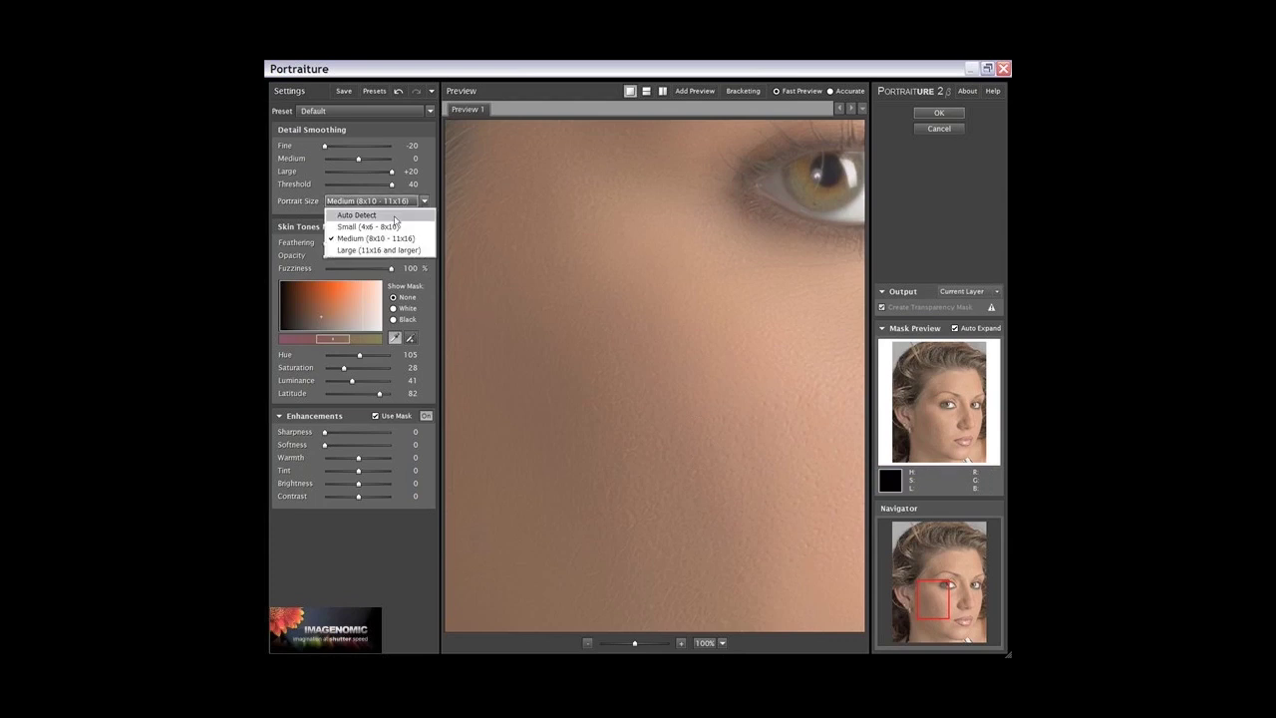
left_click(377, 227)
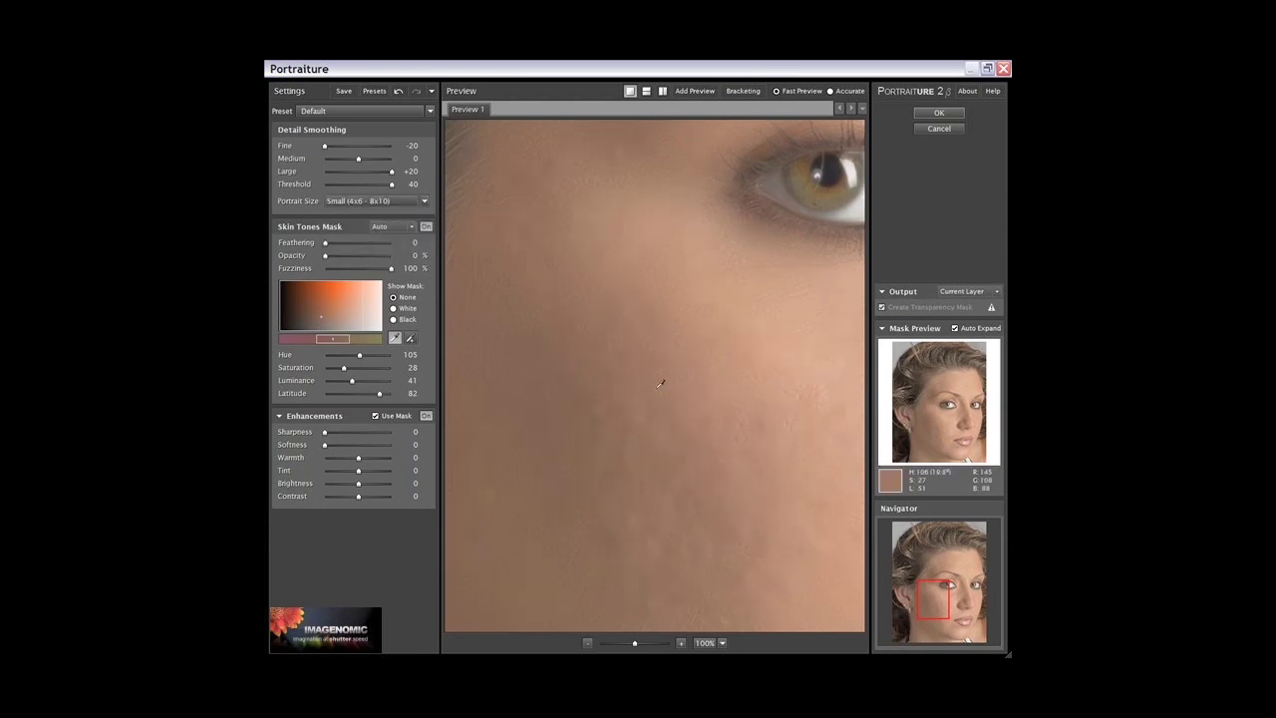
left_click(588, 643)
left_click(587, 643)
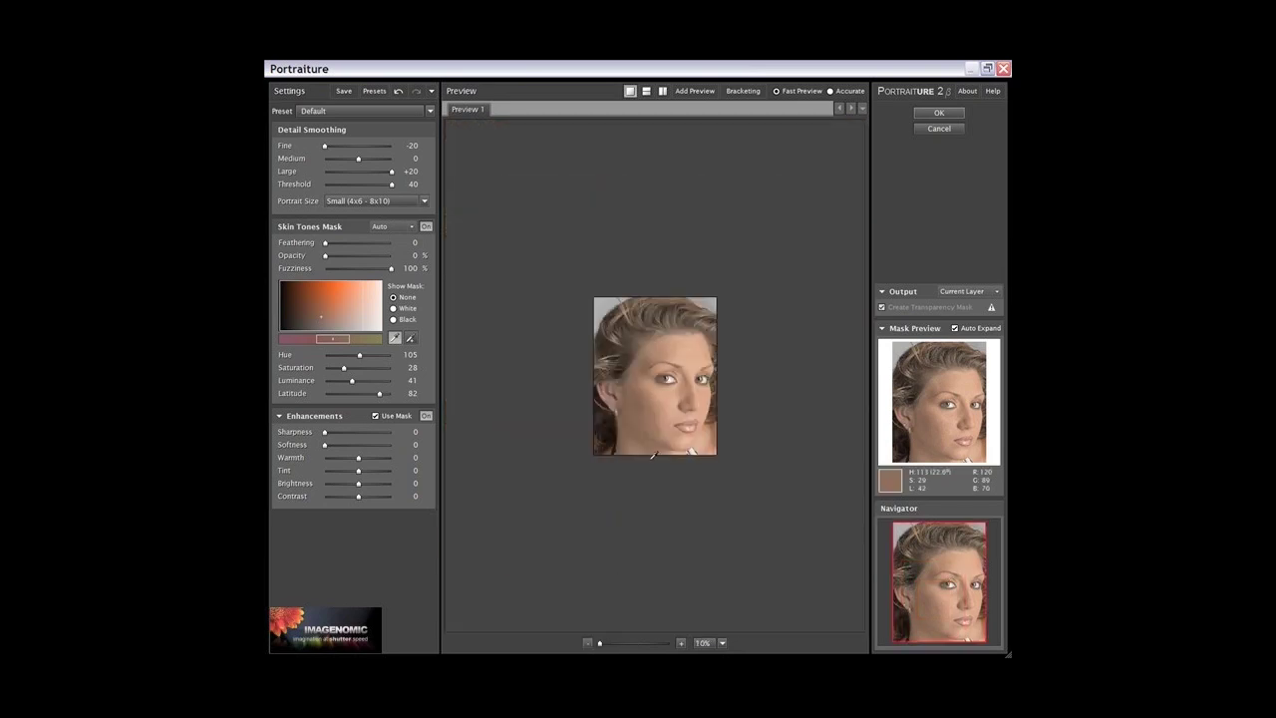
left_click(680, 643)
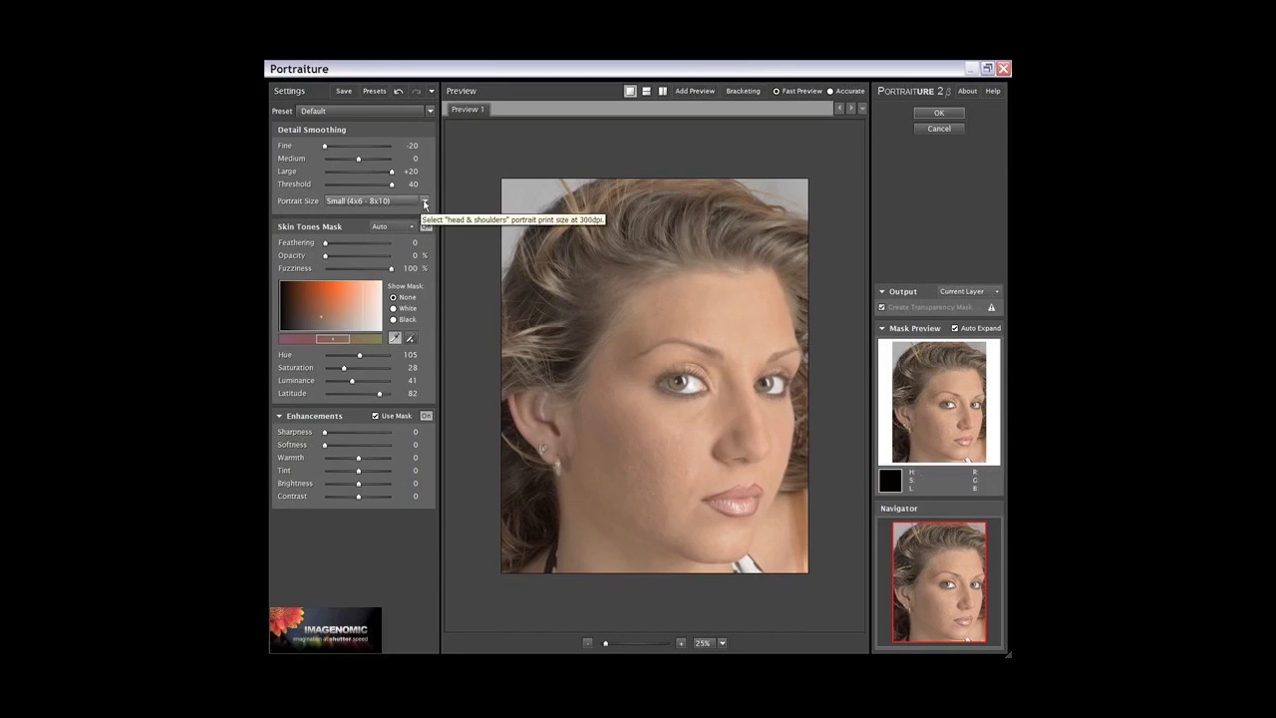
Step: Switch the portrait size to Auto Detect for comparison and set it back to Small (4x6 - 8x10)
left_click(425, 203)
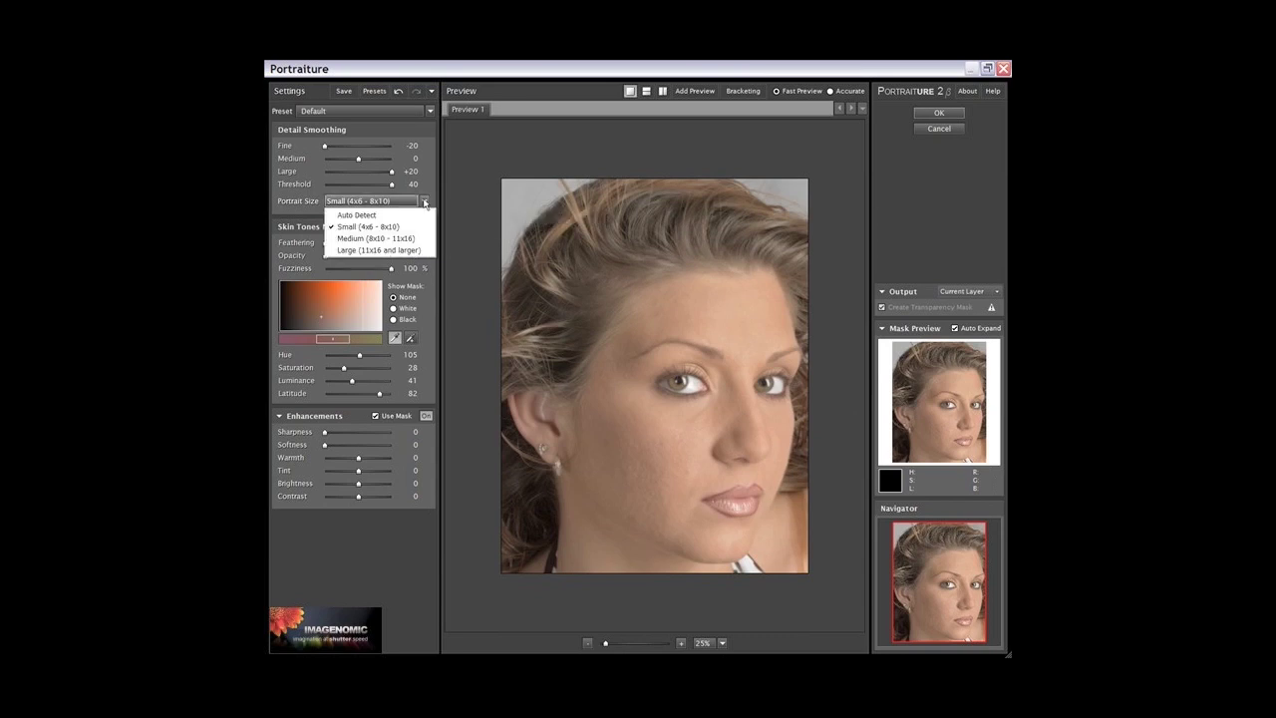
left_click(379, 213)
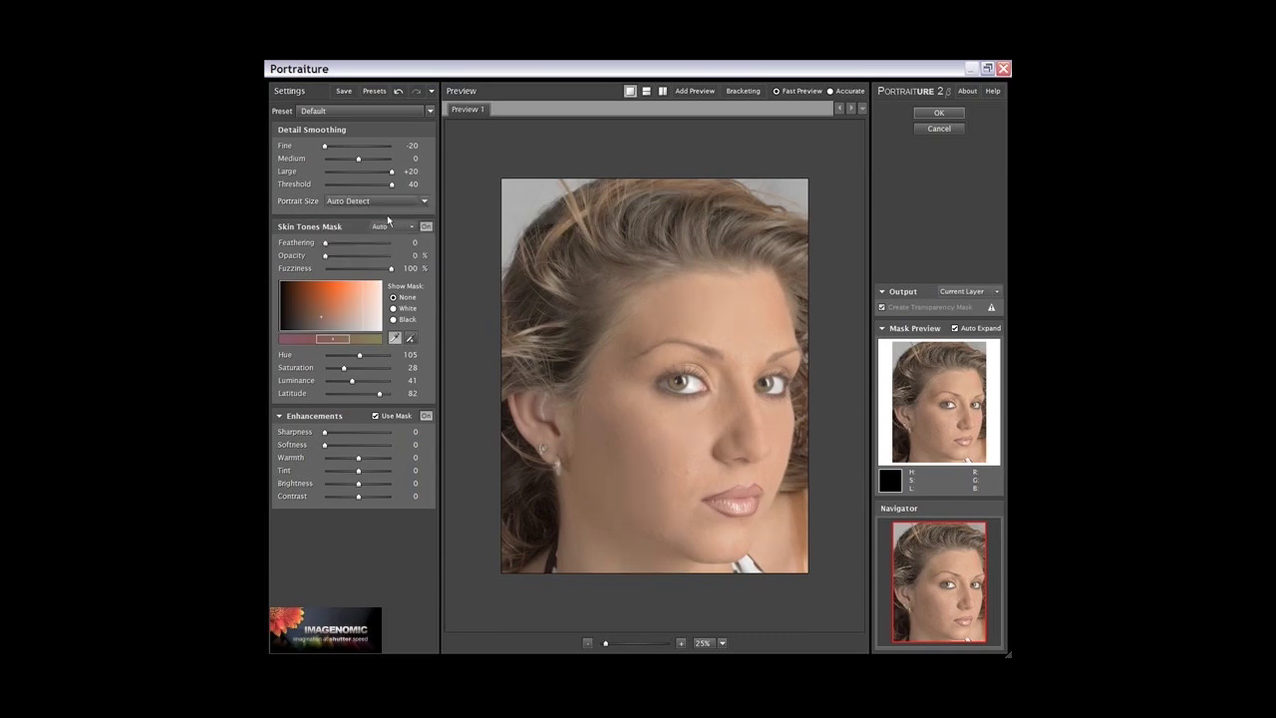
left_click(425, 203)
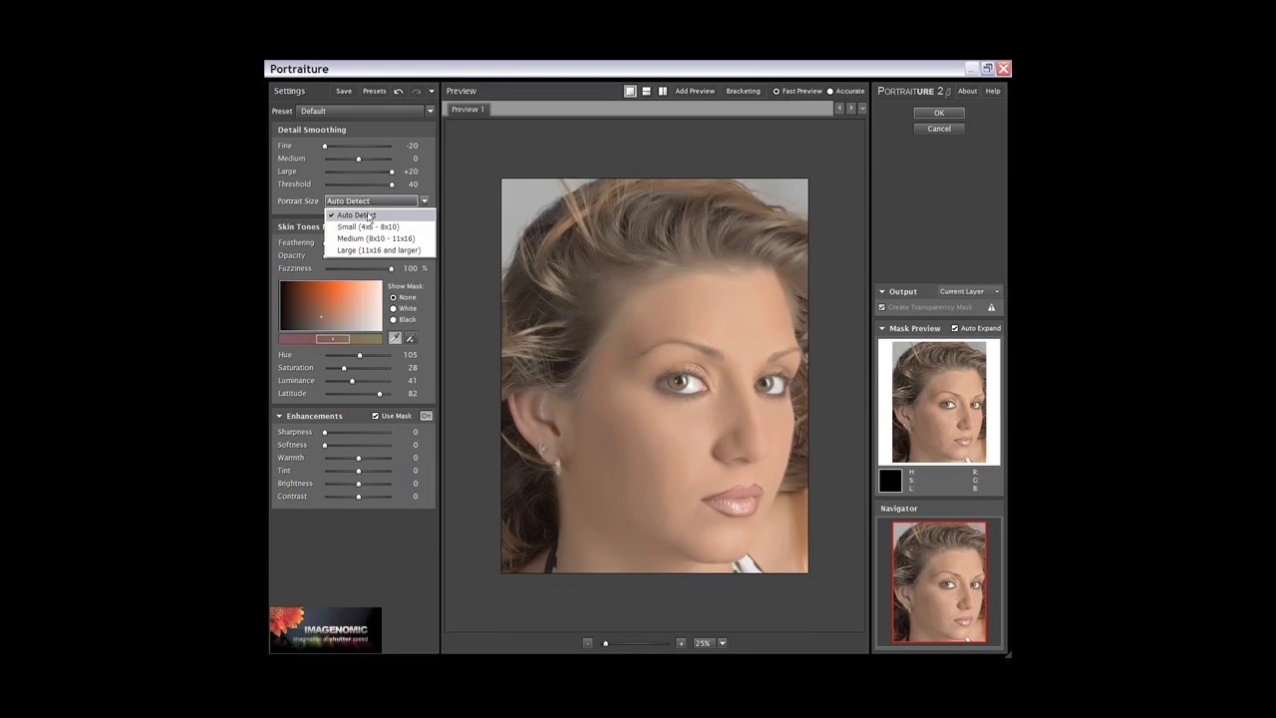
left_click(365, 228)
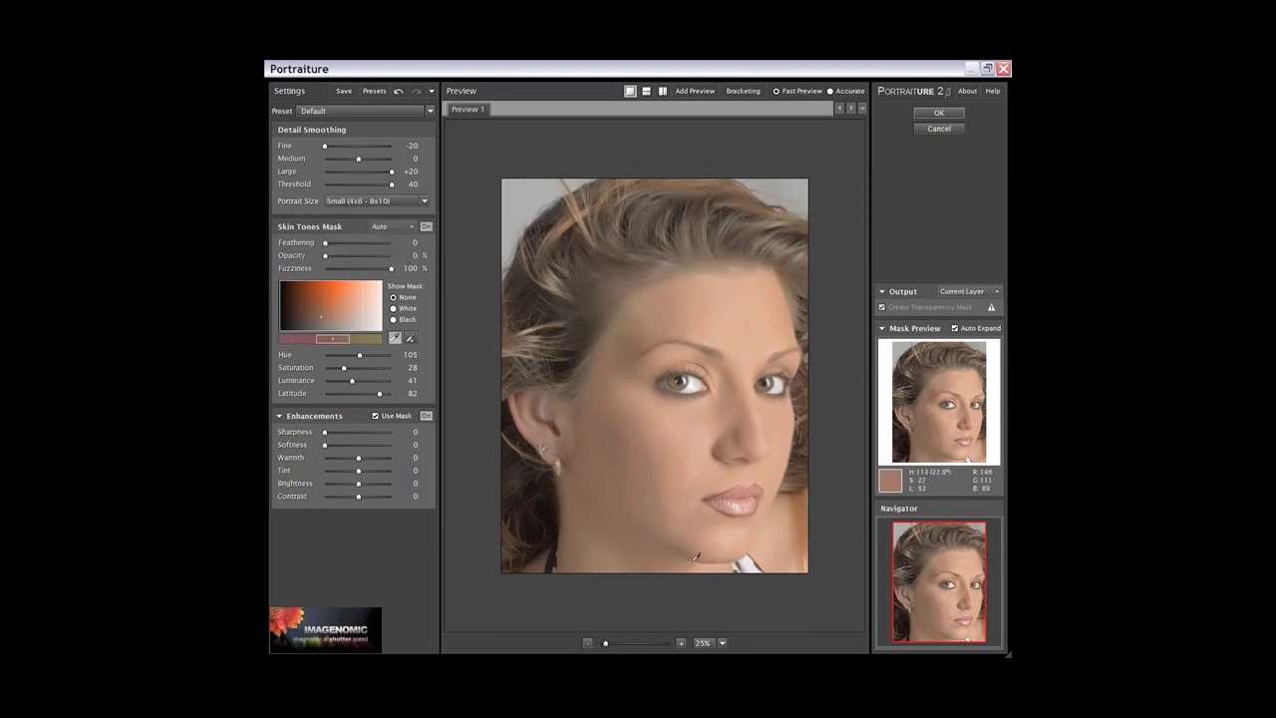
Step: Inspect the cheek at 100% zoom and change the portrait size from Small to Medium (8x10 - 11x16)
left_click(682, 643)
left_click(682, 643)
left_click_drag(615, 555, 660, 315)
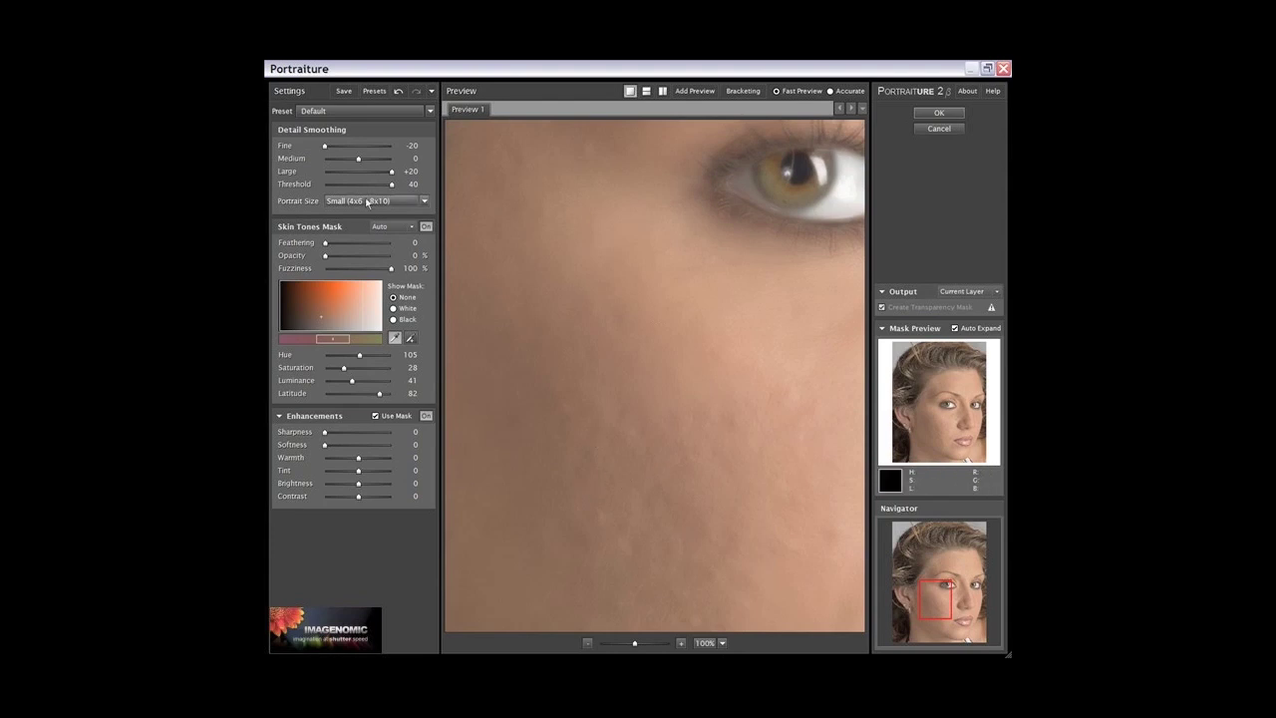
left_click(367, 201)
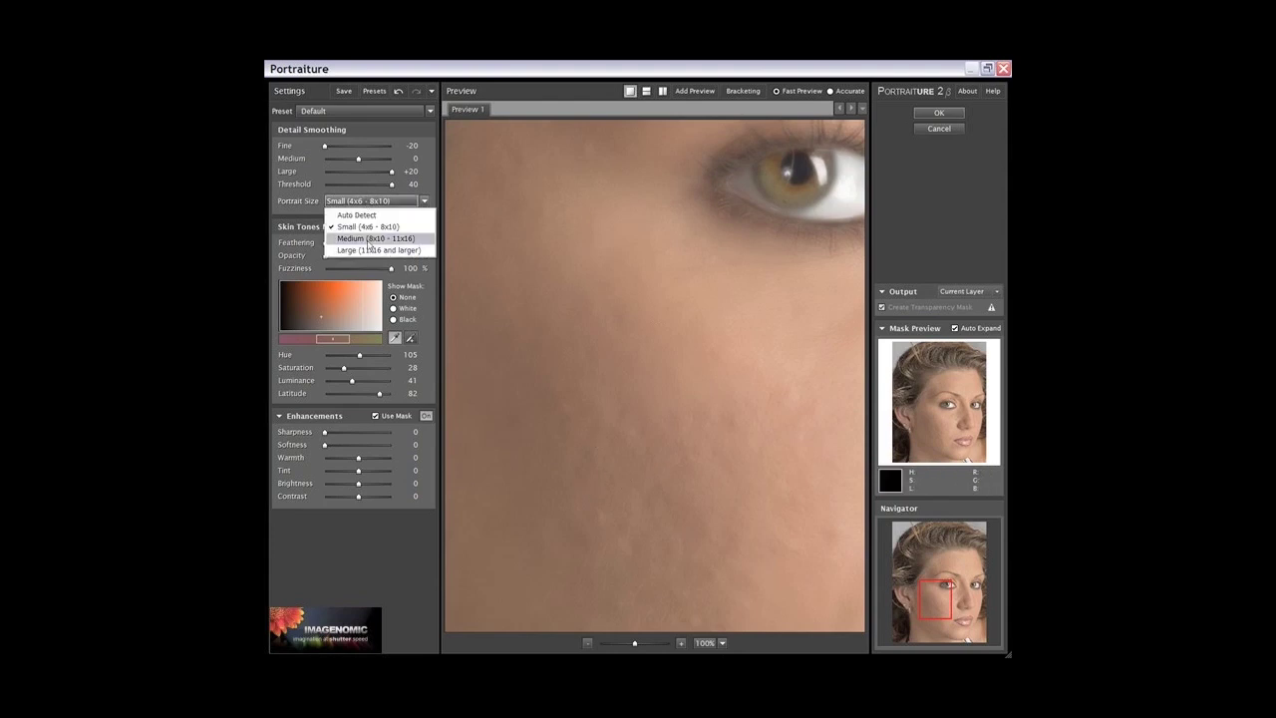
left_click(369, 239)
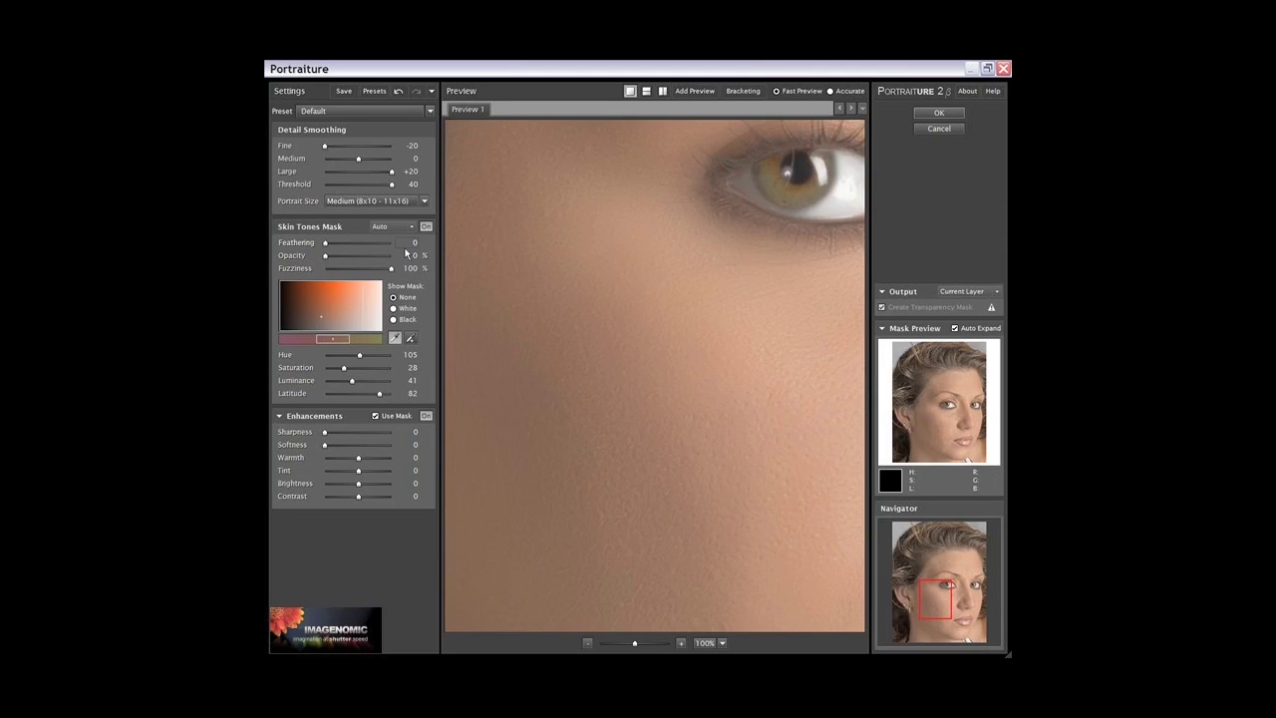
left_click(587, 642)
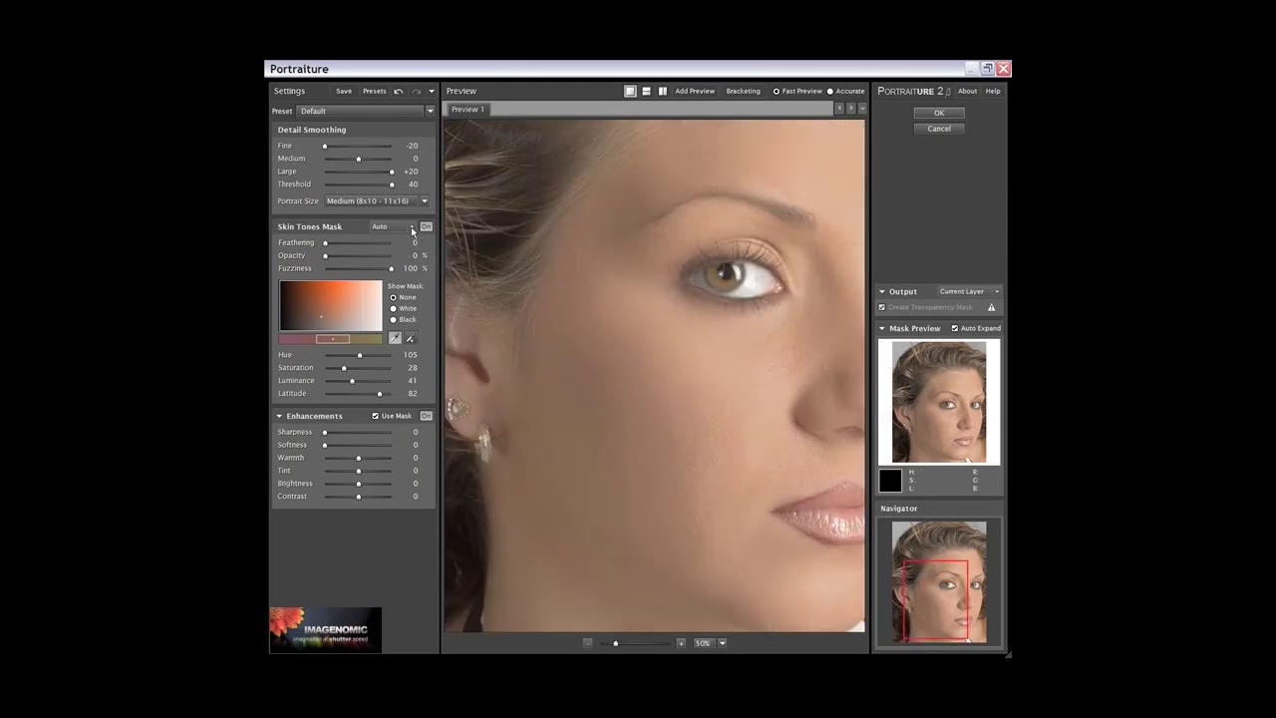
Step: Switch the skin tones mask from Auto to Last Used
left_click(412, 228)
left_click(406, 229)
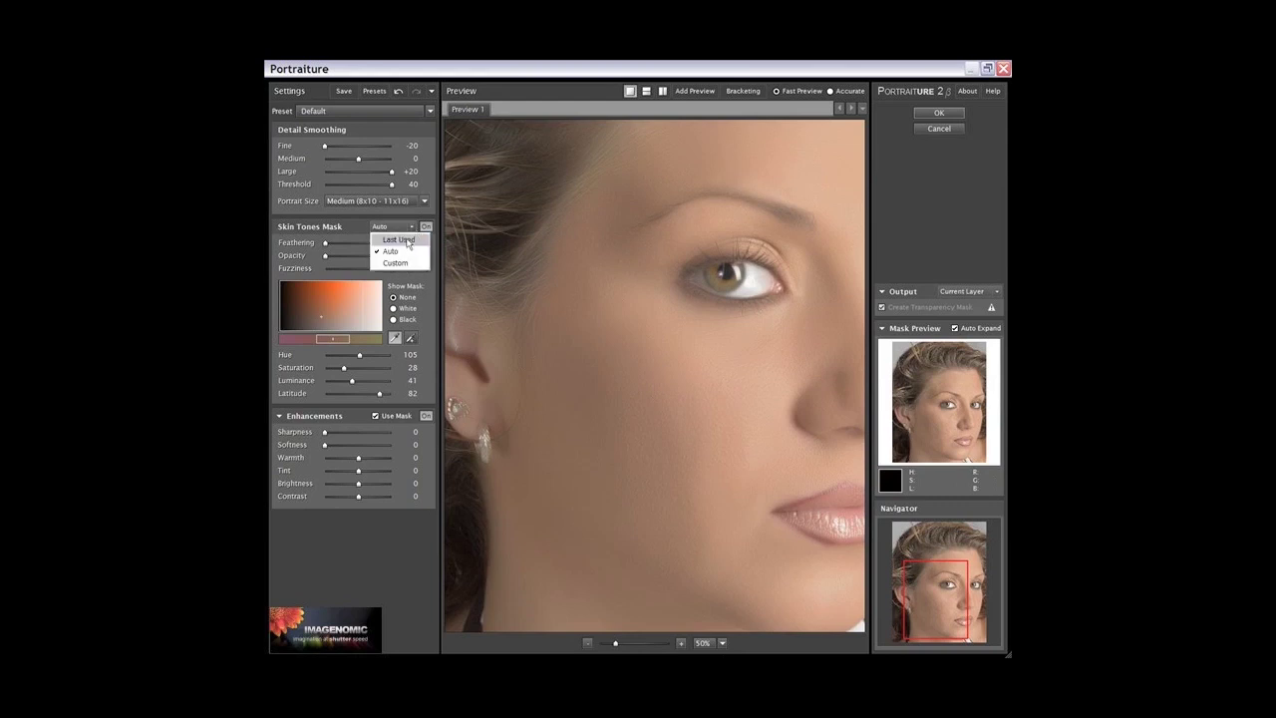
left_click(407, 244)
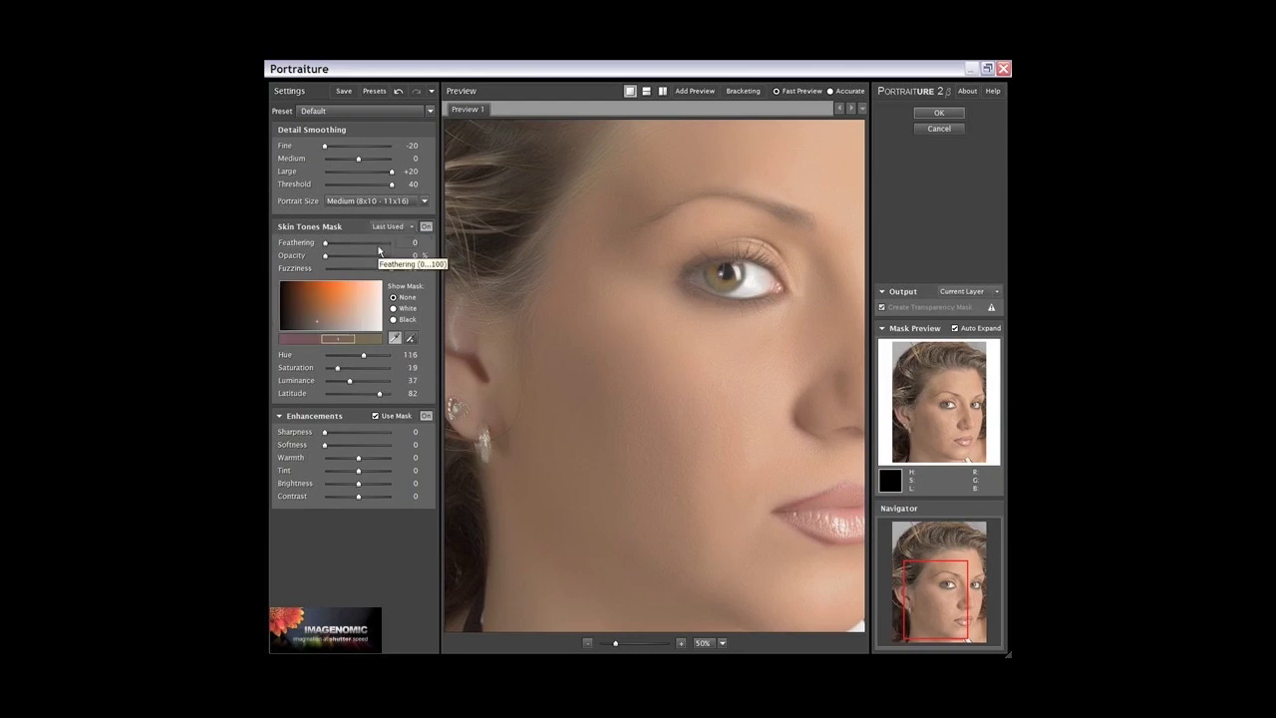
left_click(407, 227)
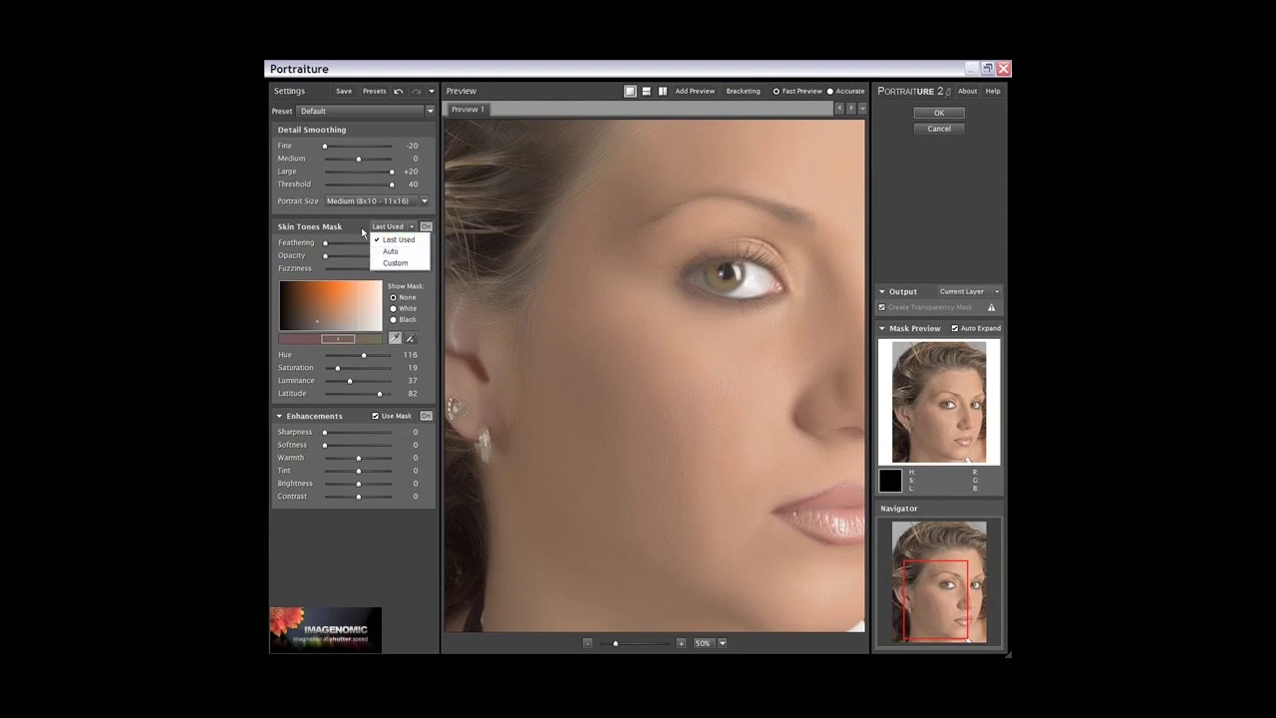
left_click(371, 237)
Step: Set the mask's Saturation to 48, Luminance to 58 and Opacity to 100% shown on White, and sample the shaded jaw's skin tone
left_click_drag(337, 368, 363, 380)
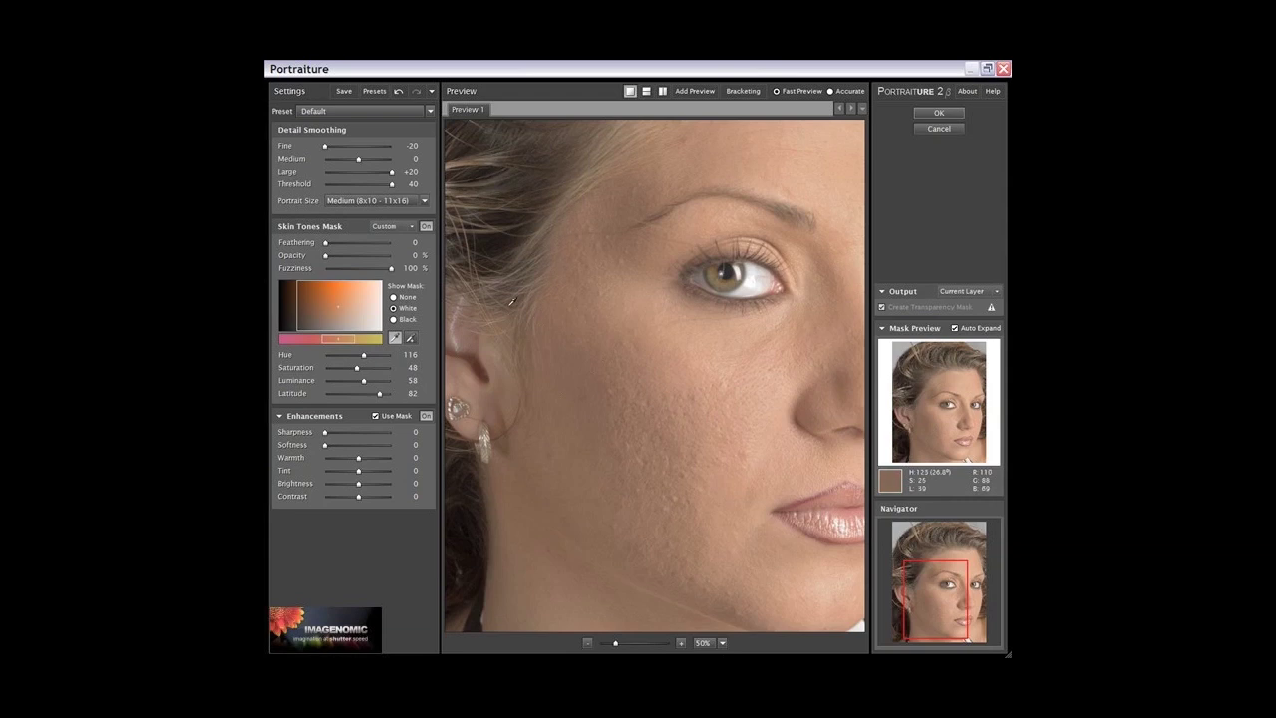
left_click_drag(325, 259, 375, 261)
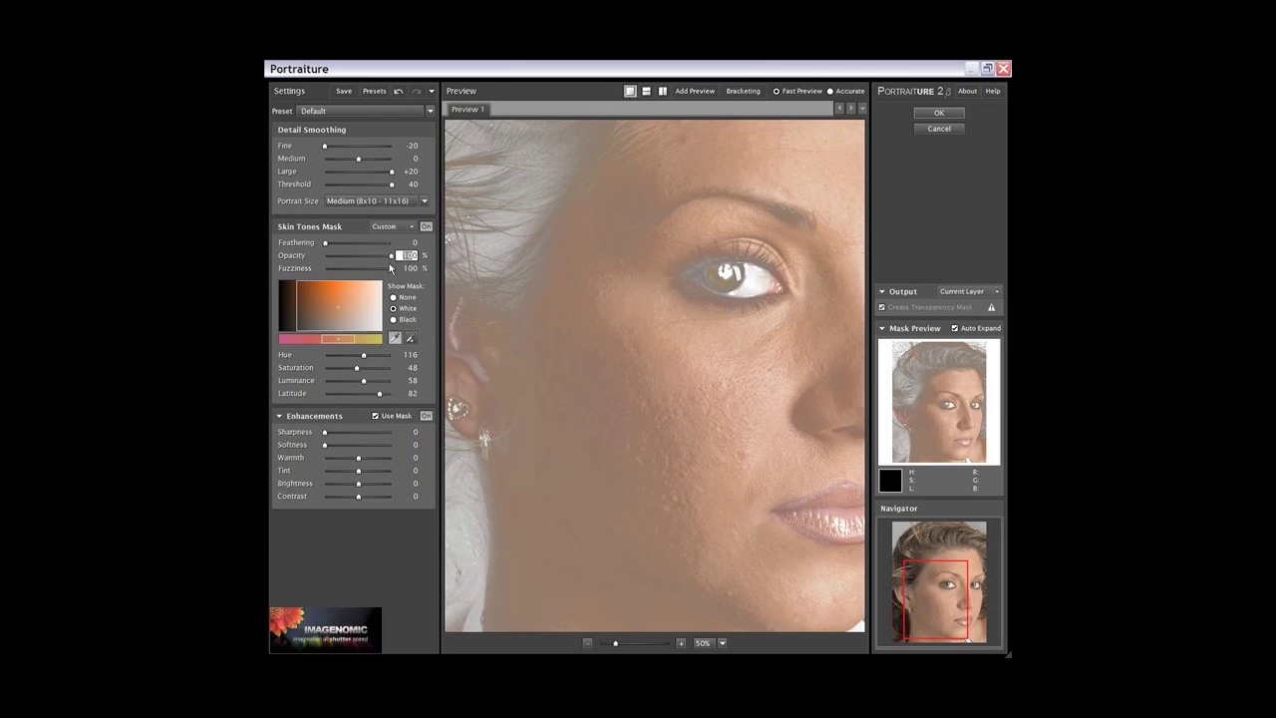
left_click(325, 244)
left_click(394, 339)
left_click(549, 495)
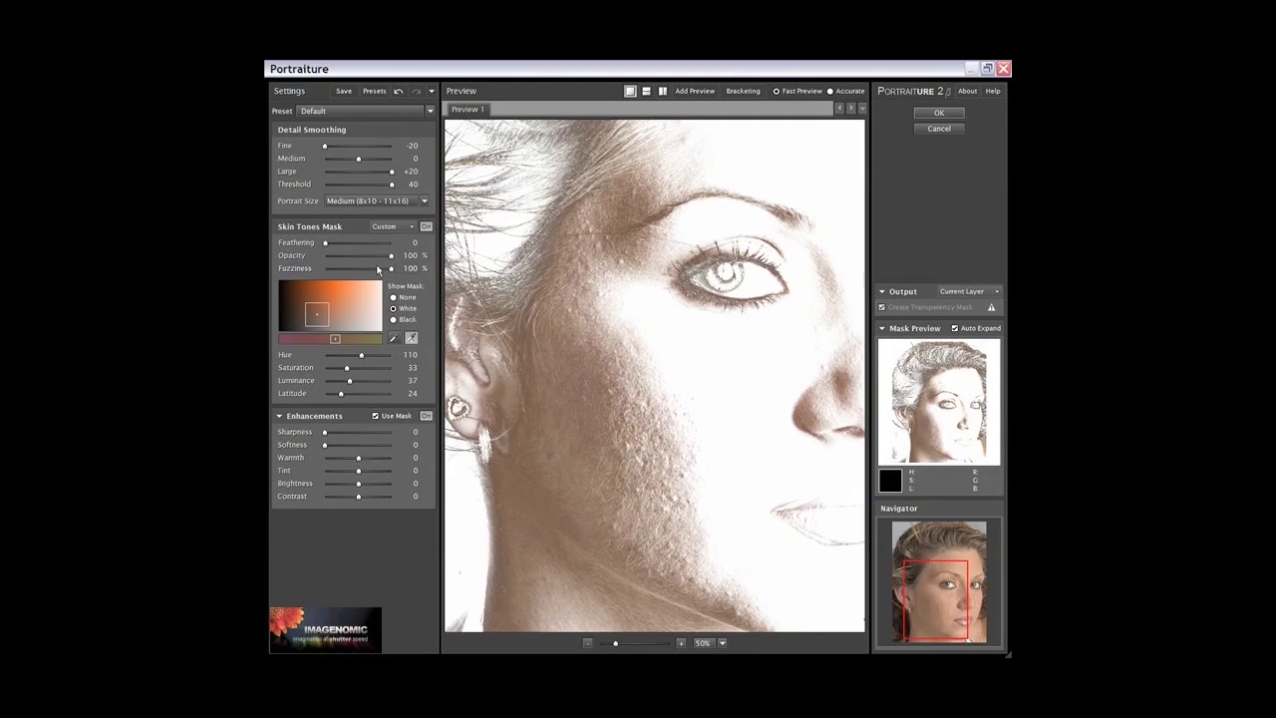
Step: Compare the white mask at 0% and 55% opacity, and restore the opacity to 100%
left_click_drag(392, 255, 325, 256)
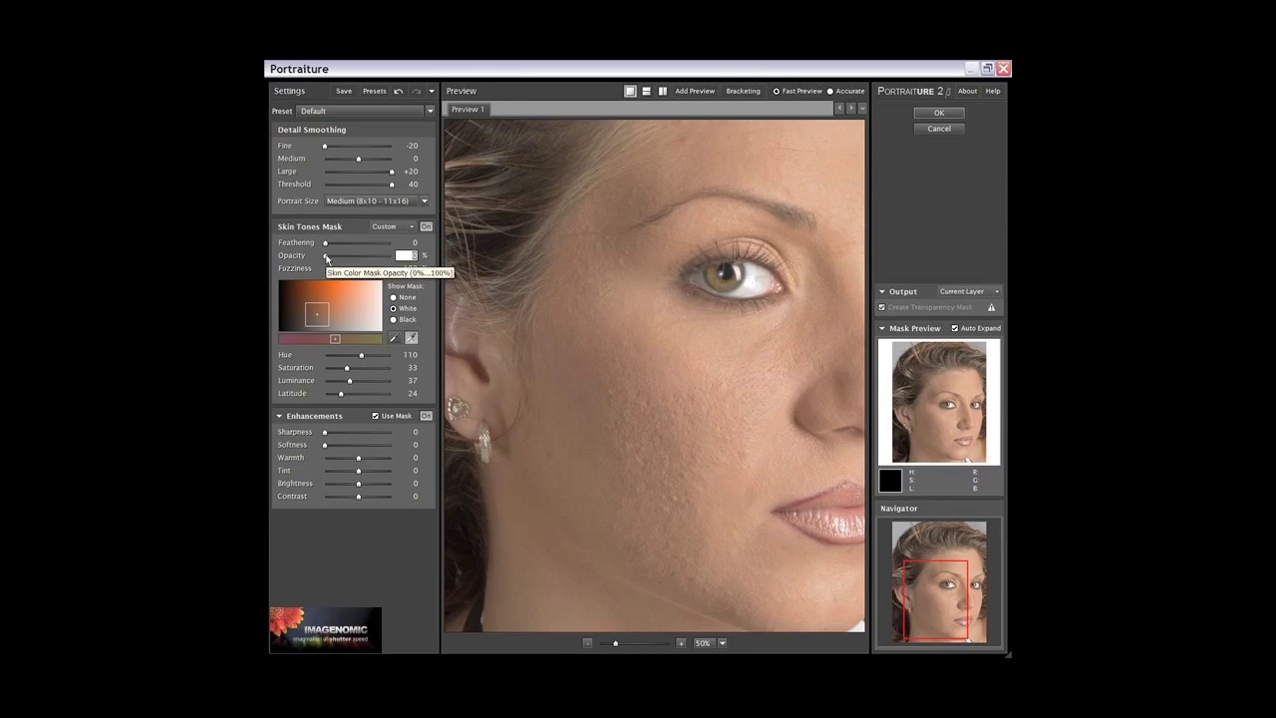
left_click_drag(326, 258, 362, 258)
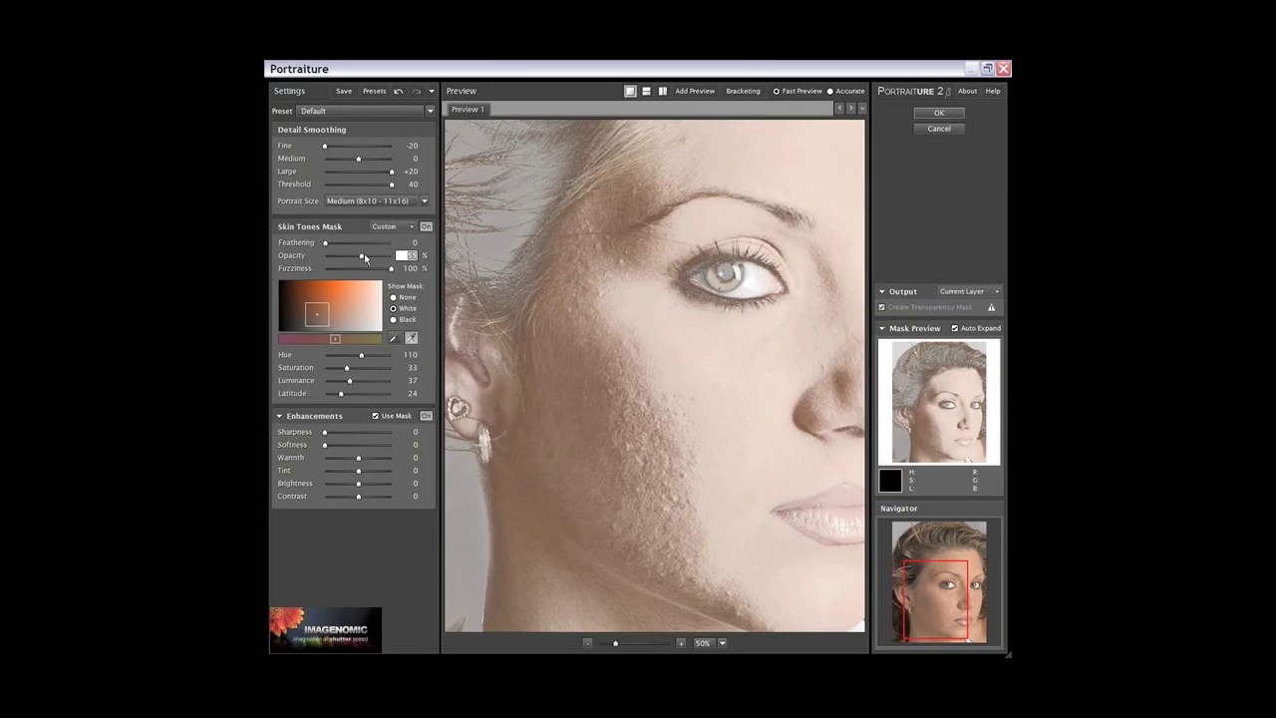
left_click_drag(361, 256, 393, 257)
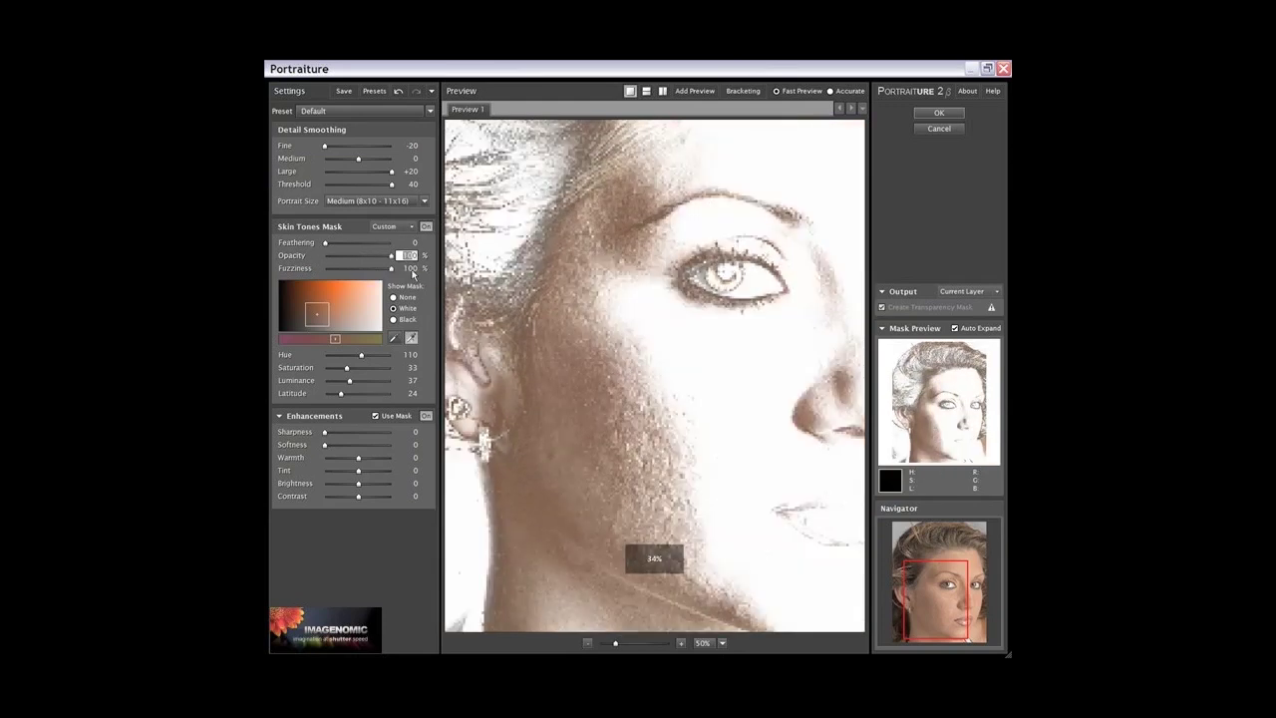
Step: Compare Show Mask None with White, set the mask opacity to 59%, and show the mask on Black
left_click(394, 297)
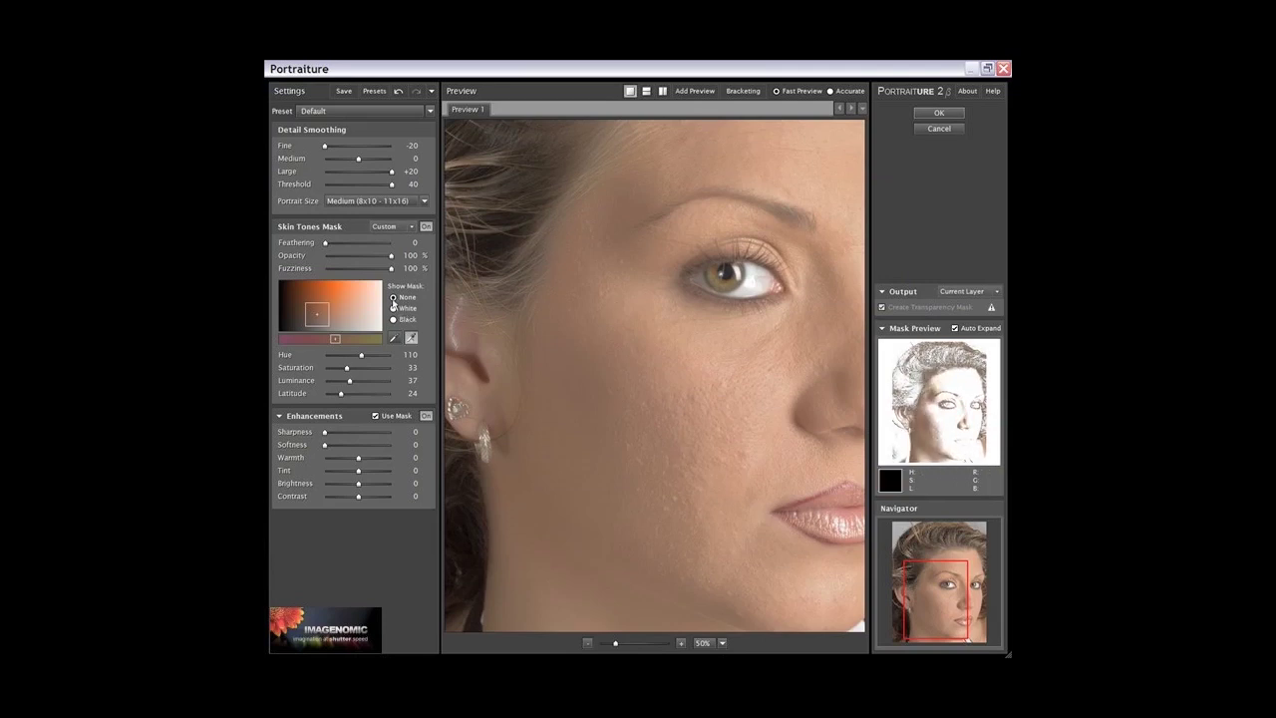
mouse_move(390, 261)
left_mouse_down()
mouse_move(346, 260)
mouse_move(391, 257)
left_mouse_up()
left_click(394, 308)
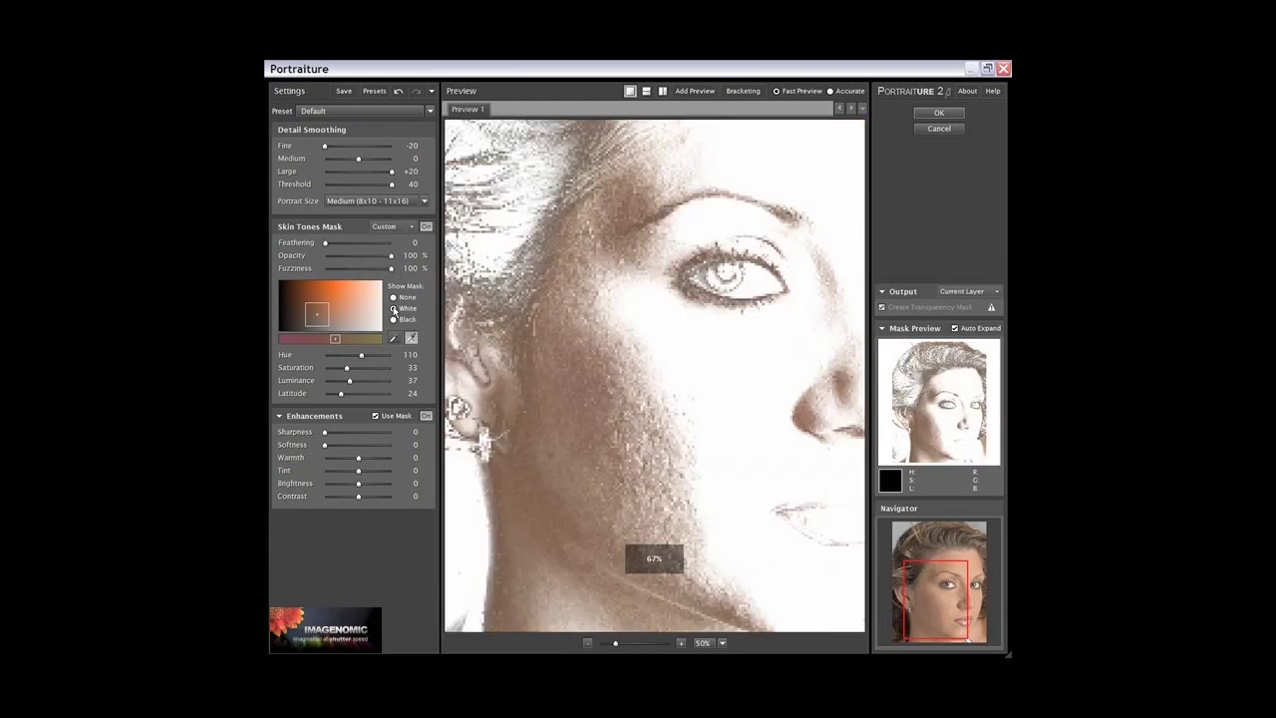
left_click_drag(391, 256, 365, 258)
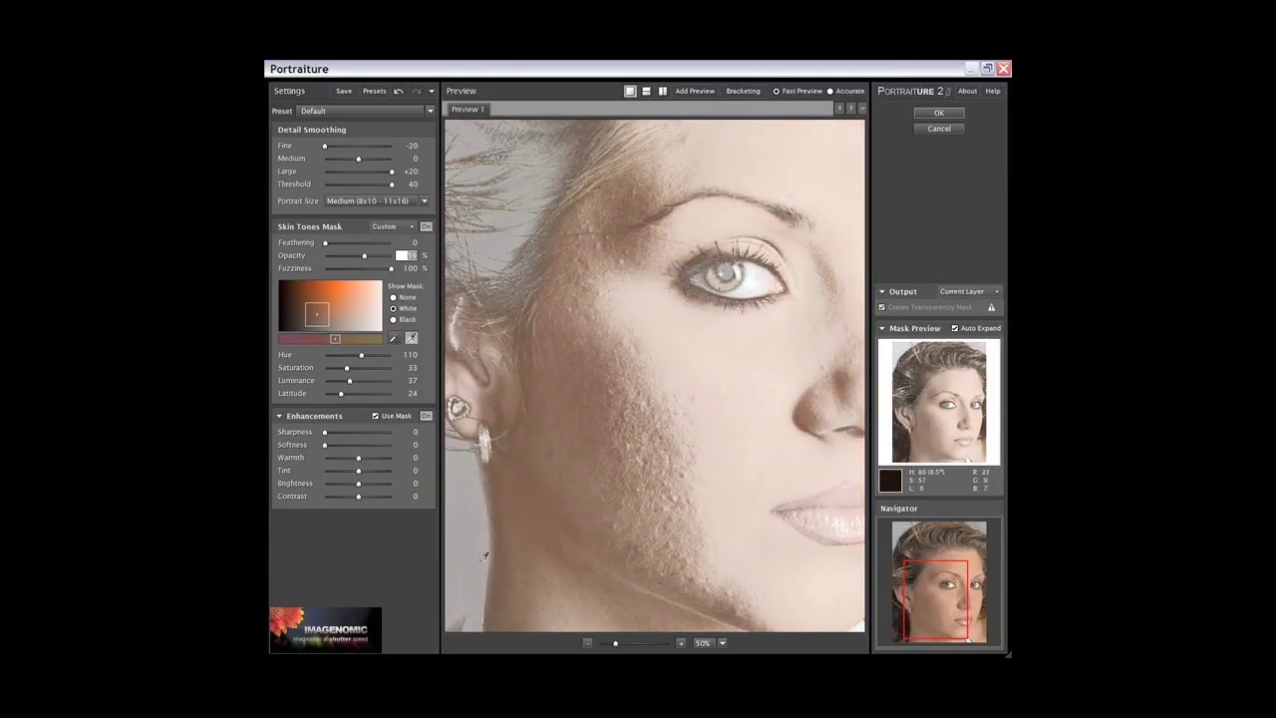
left_click(394, 319)
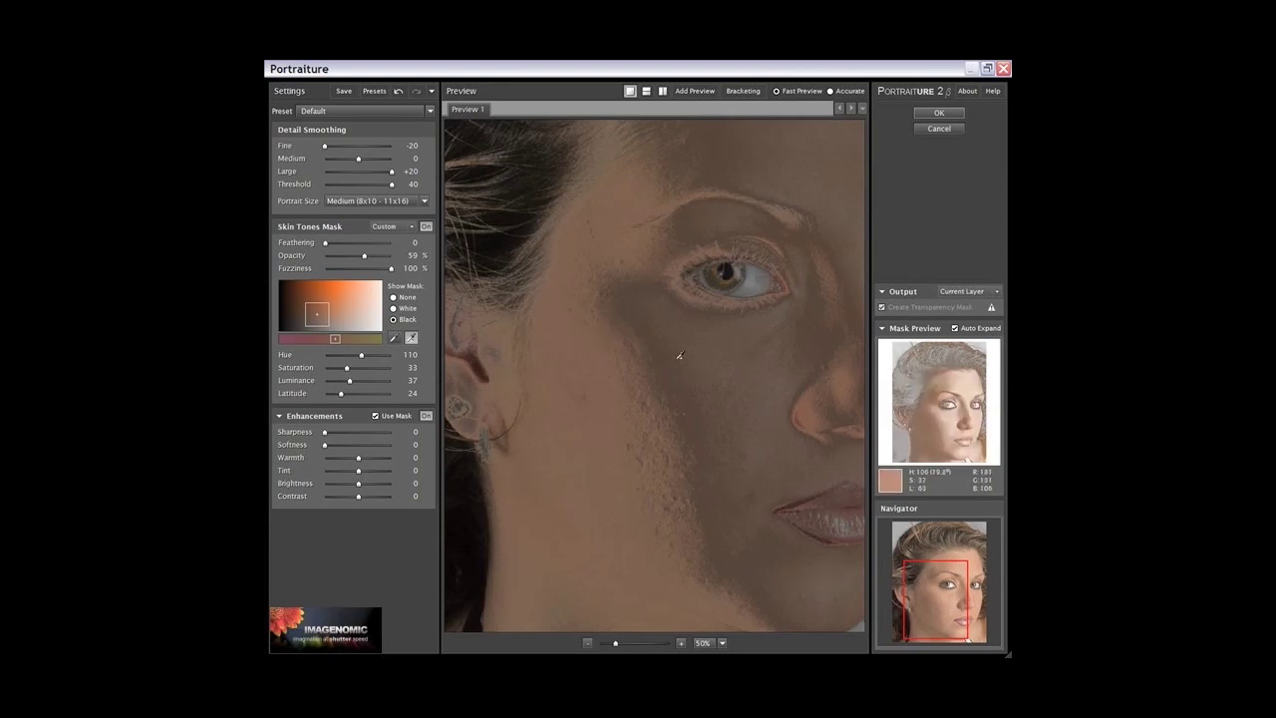
Step: Set the skin tones mask Opacity to 100%, shift its colour selection to Saturation 38 and Luminance 60, and show the mask on White
left_click_drag(365, 260, 400, 249)
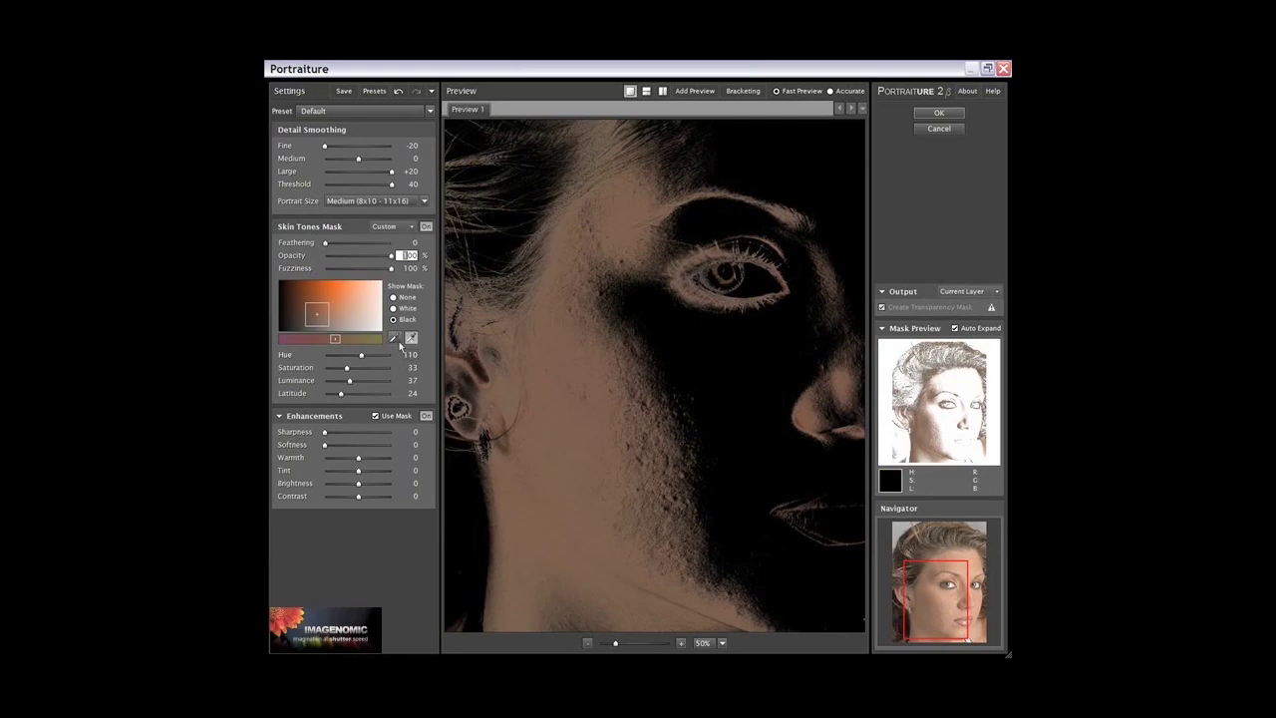
left_click(393, 298)
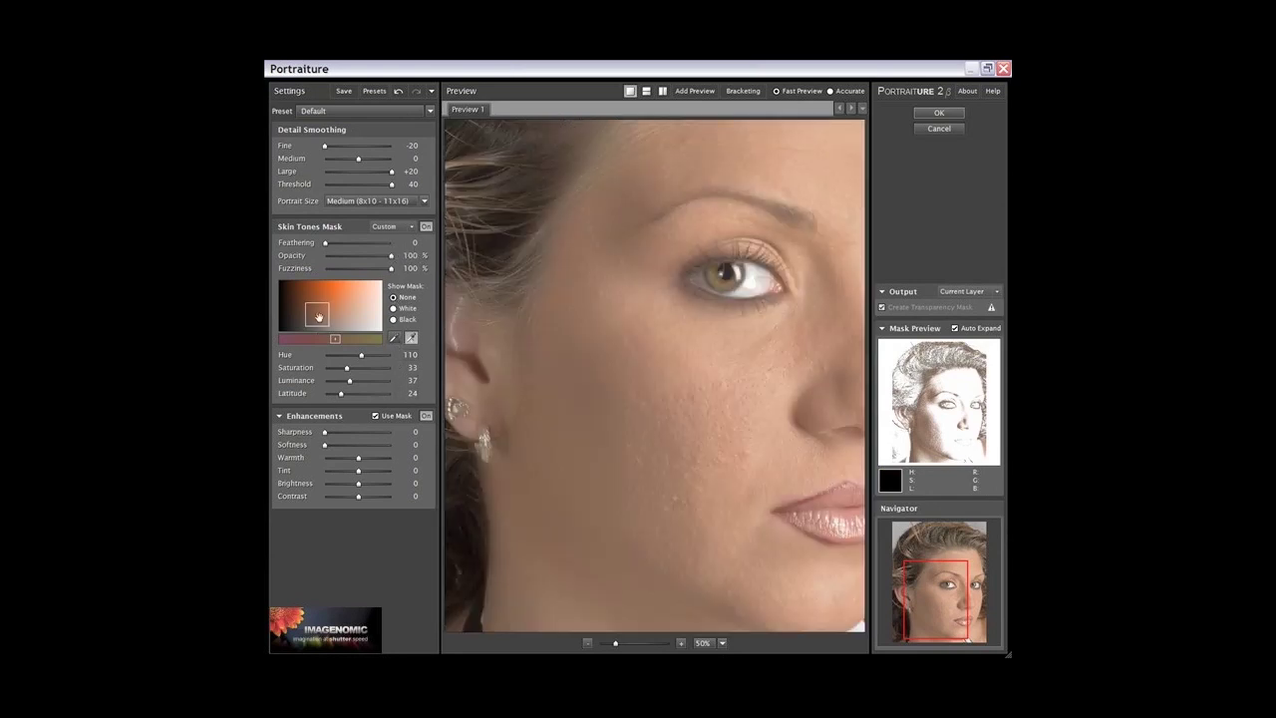
mouse_move(317, 310)
left_mouse_down()
mouse_move(336, 296)
mouse_move(340, 312)
left_mouse_up()
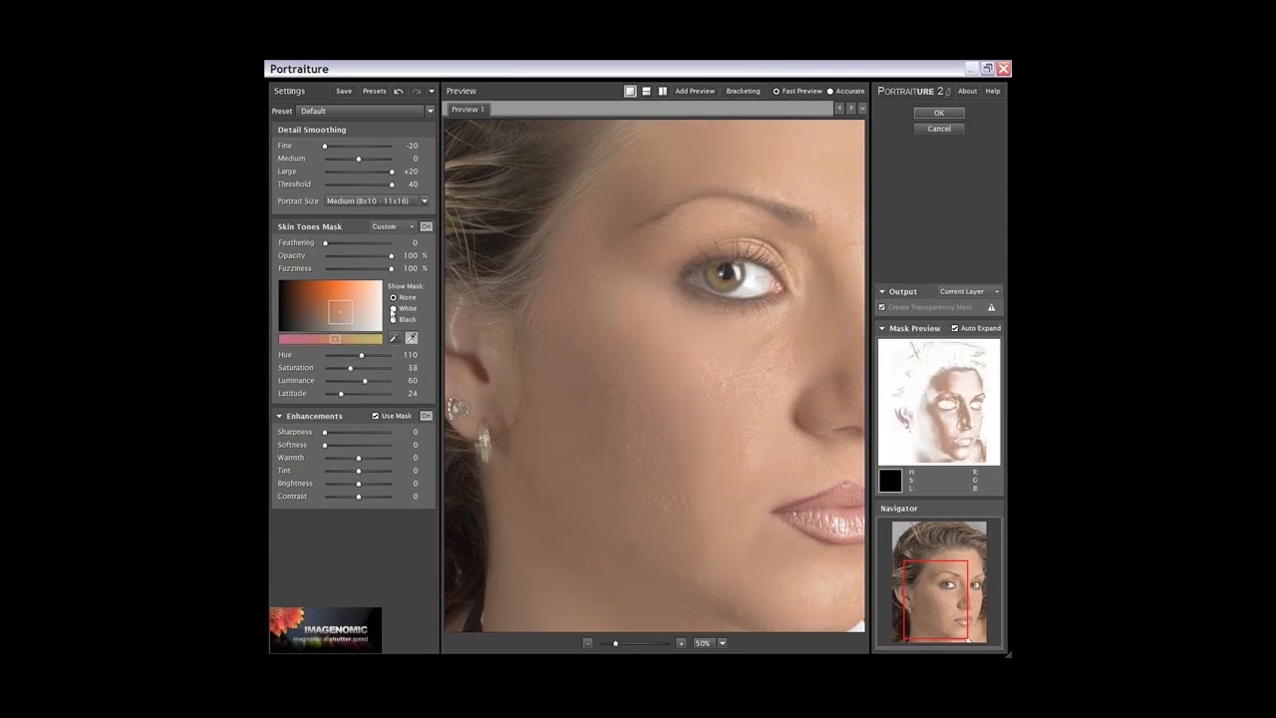
left_click(393, 308)
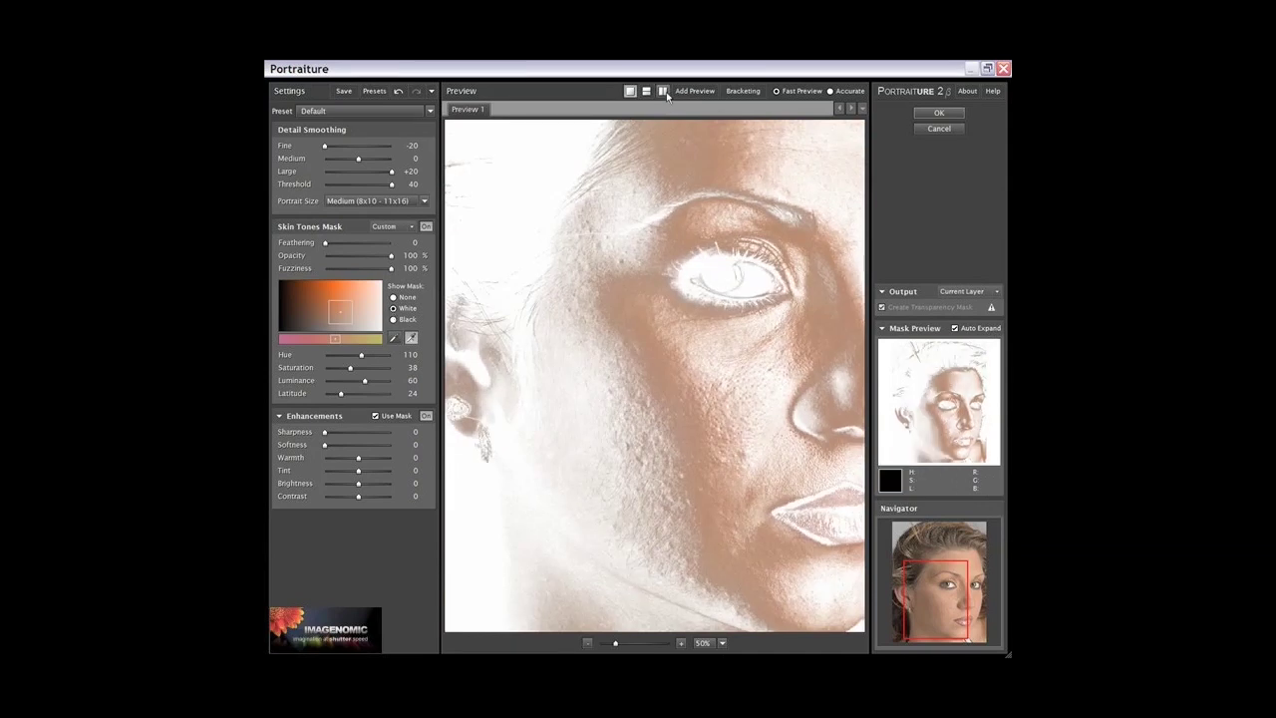
Step: Split the preview into side-by-side before and after views and show them at 25%
left_click(663, 92)
left_click_drag(808, 442, 770, 427)
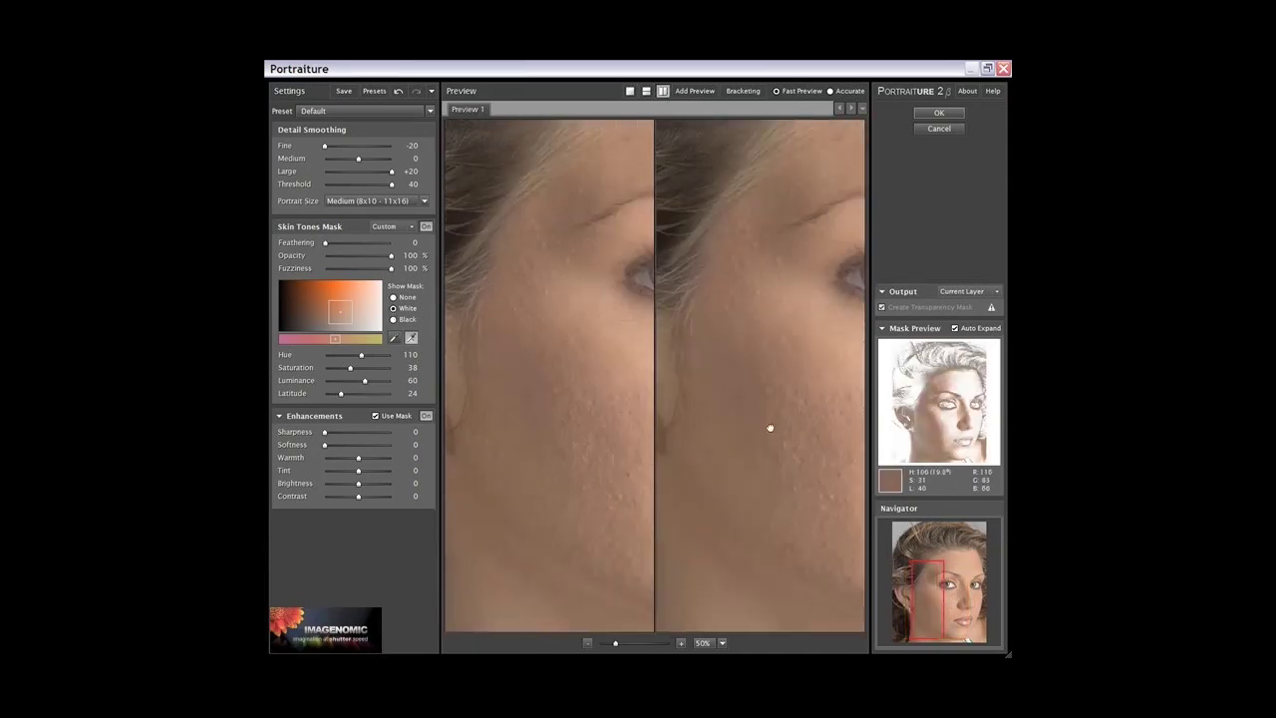
left_click(588, 643)
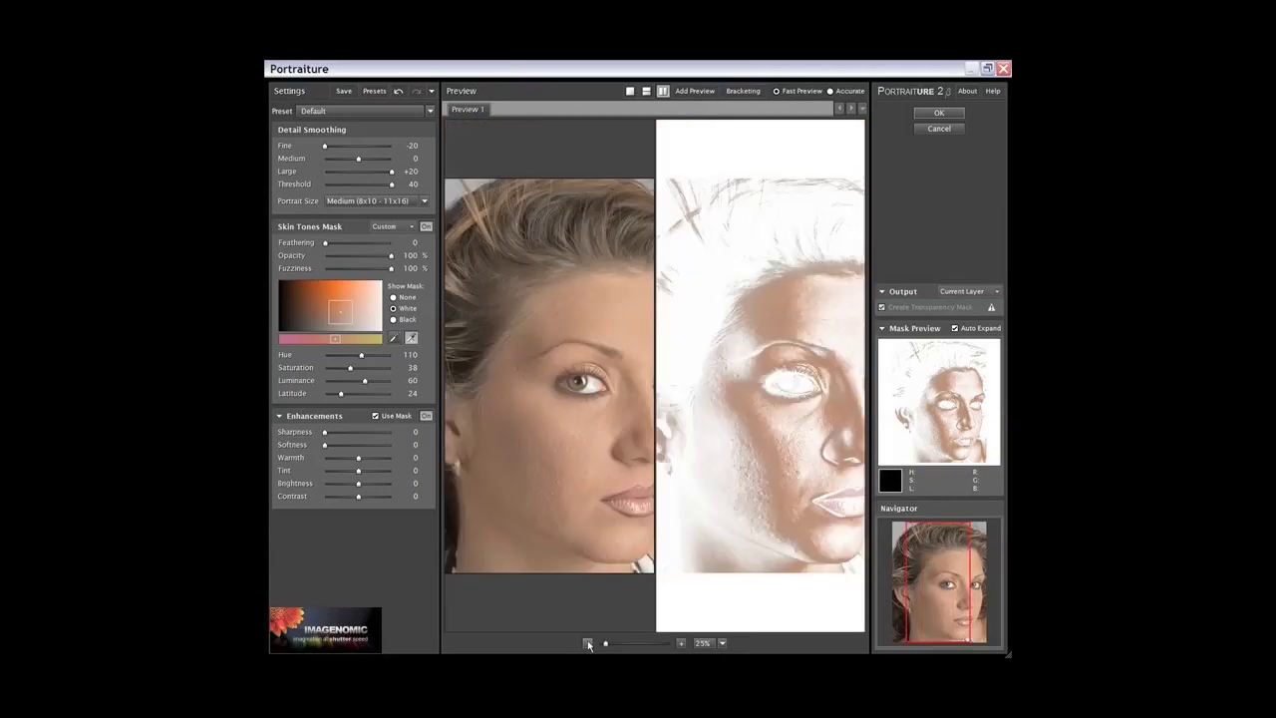
Step: Try the mask colour selection at Saturation 57 with Luminance 54, and at Saturation 43 with Luminance 72
mouse_move(348, 316)
left_mouse_down()
mouse_move(365, 299)
mouse_move(339, 308)
left_mouse_up()
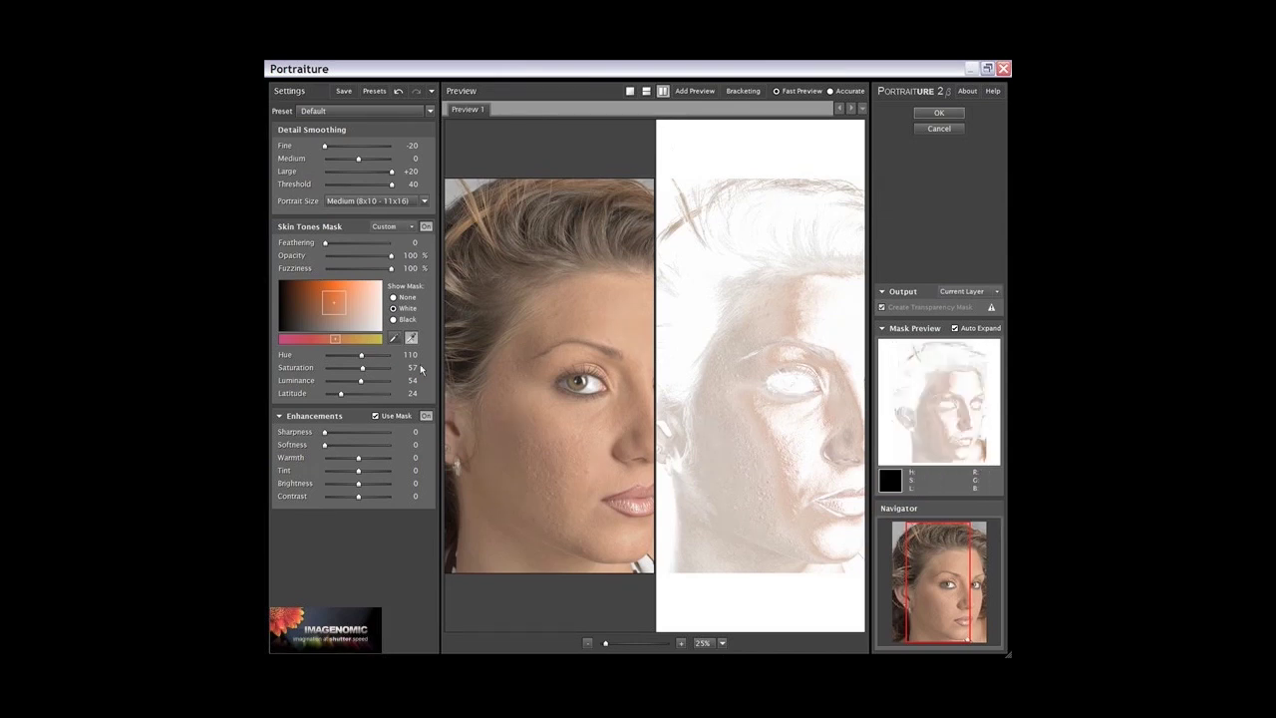
left_click_drag(336, 311, 359, 316)
left_click_drag(774, 386, 728, 391)
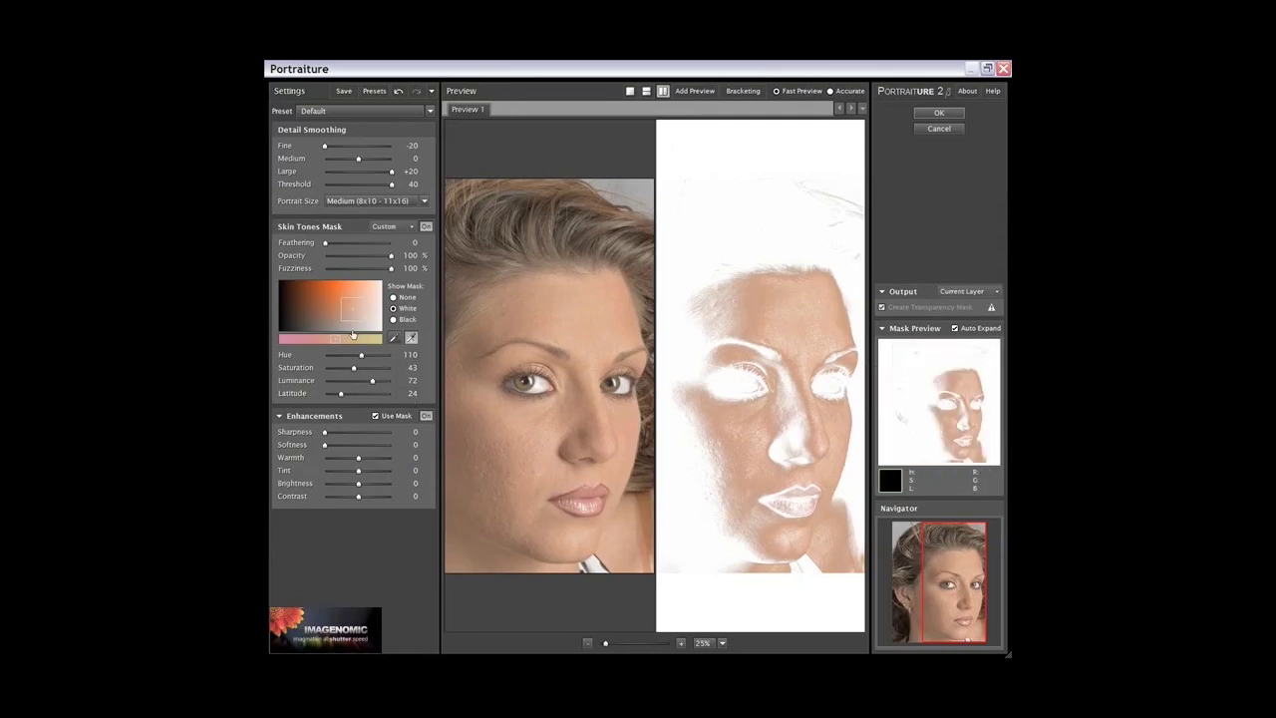
Step: Set the mask's Saturation to 64, Luminance to 35 and Latitude to 37, and set Show Mask to None
left_click_drag(340, 396, 366, 375)
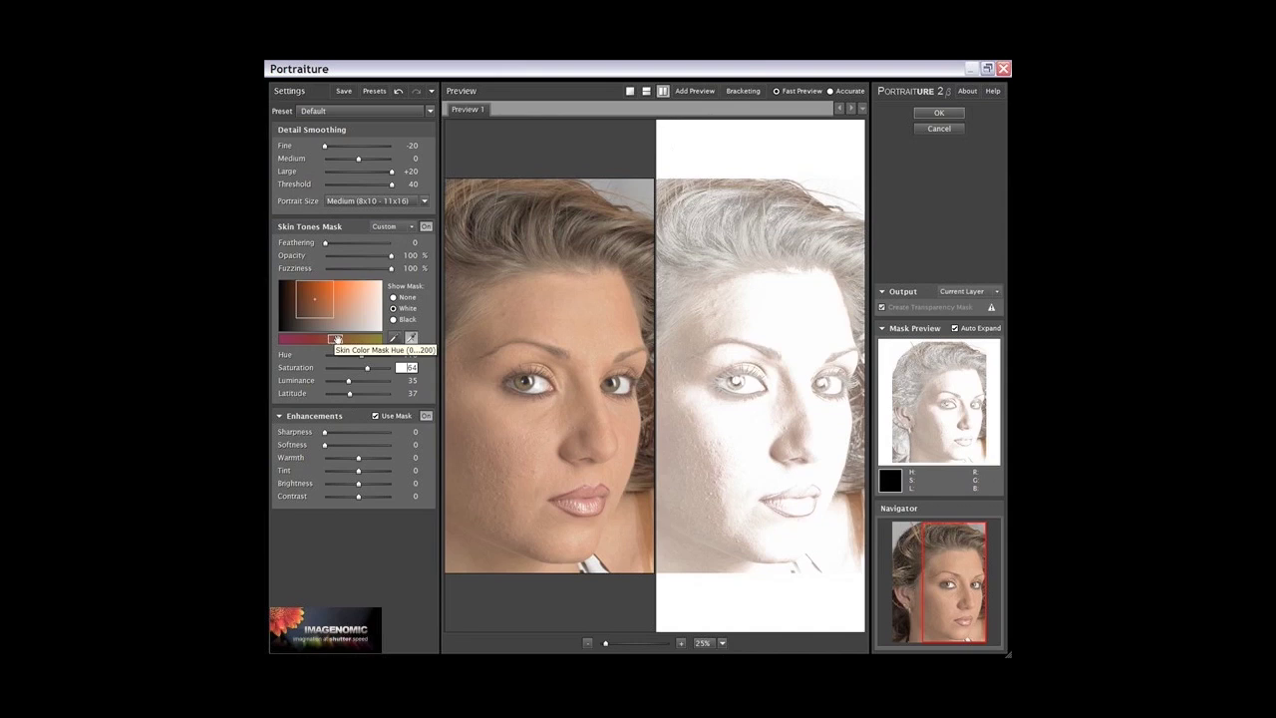
mouse_move(361, 356)
left_mouse_down()
mouse_move(387, 357)
mouse_move(342, 358)
mouse_move(361, 357)
left_mouse_up()
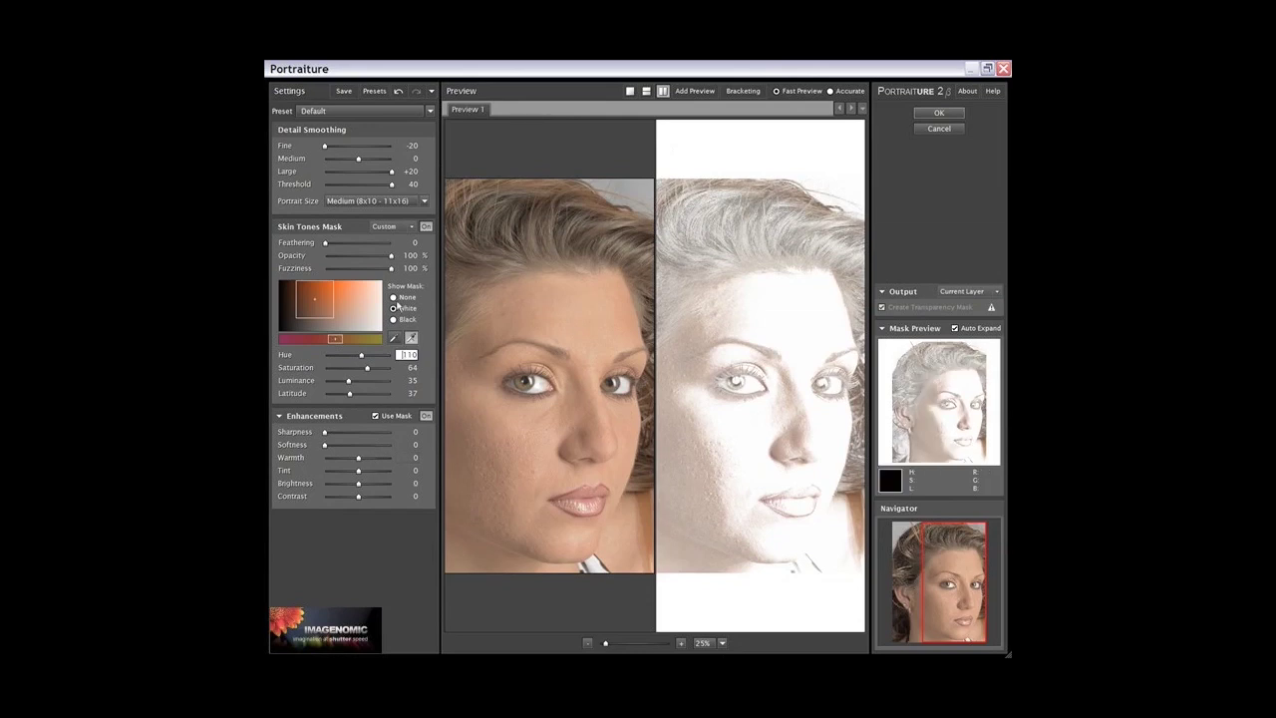
left_click(394, 297)
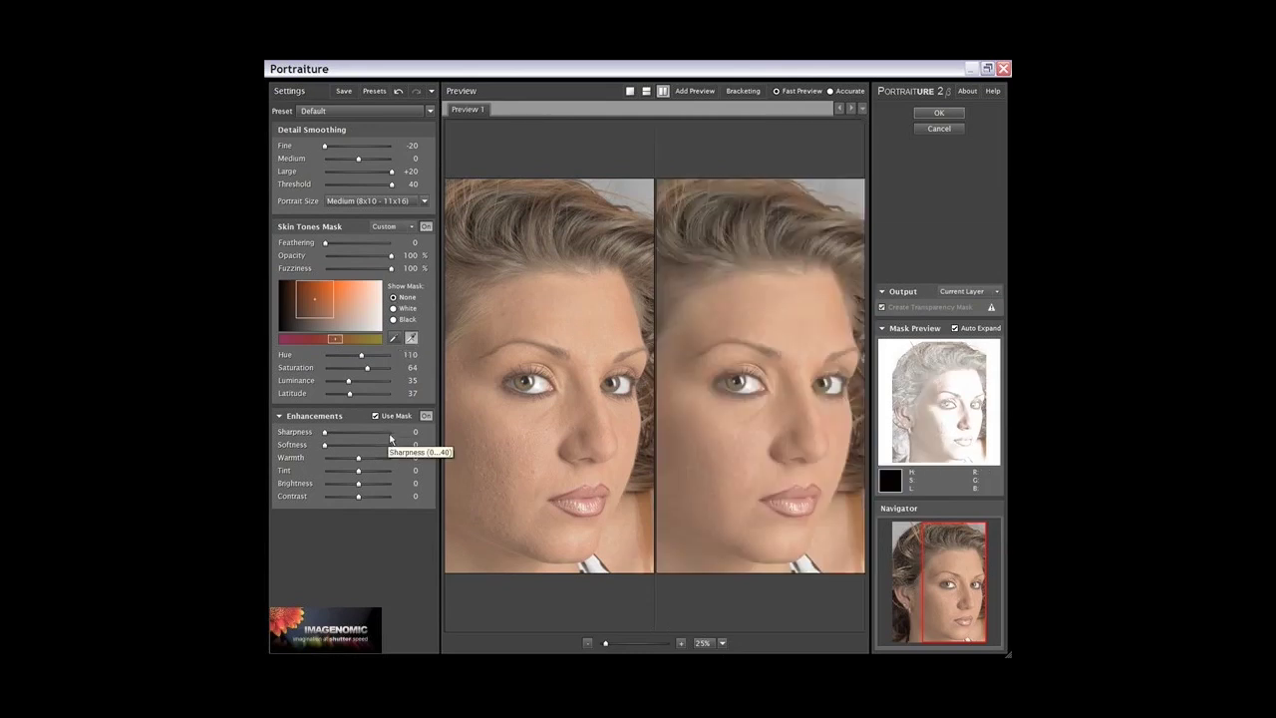
Step: Set the Sharpness enhancement to 40 and inspect the skin around the eye at 100%
left_click(391, 434)
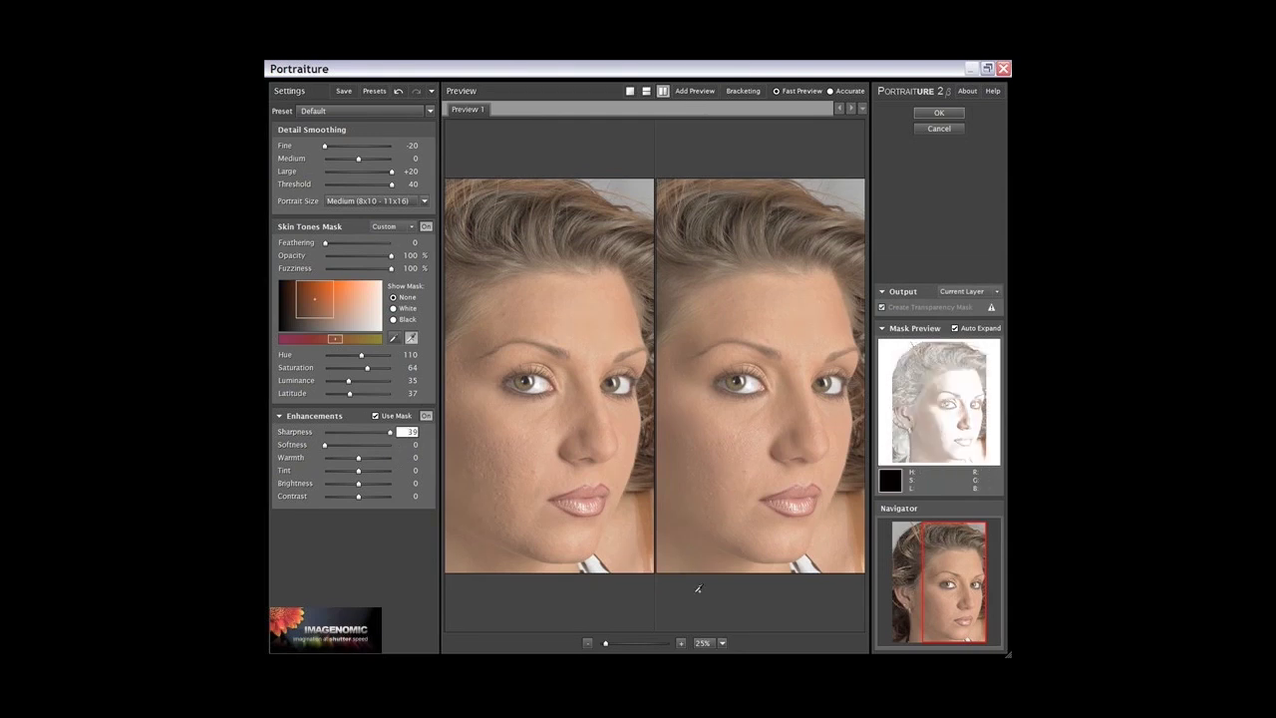
left_click(681, 643)
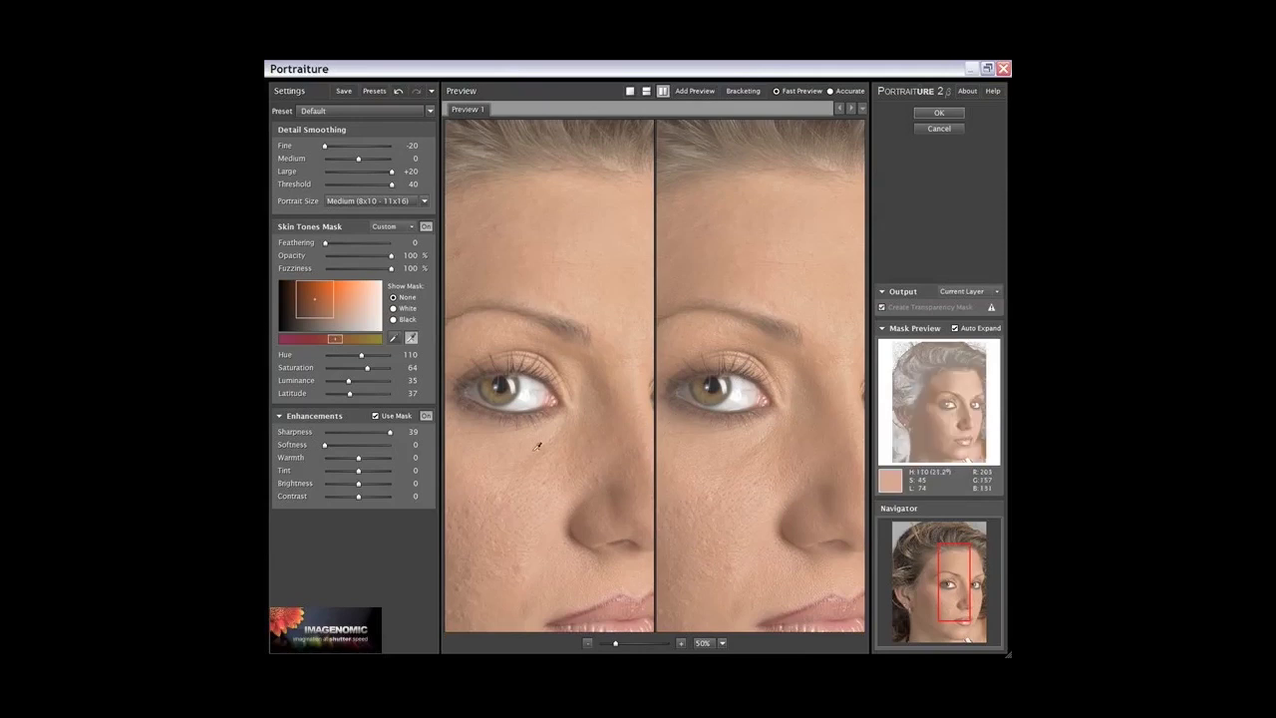
left_click(390, 437)
scroll(729, 417, "up", 2)
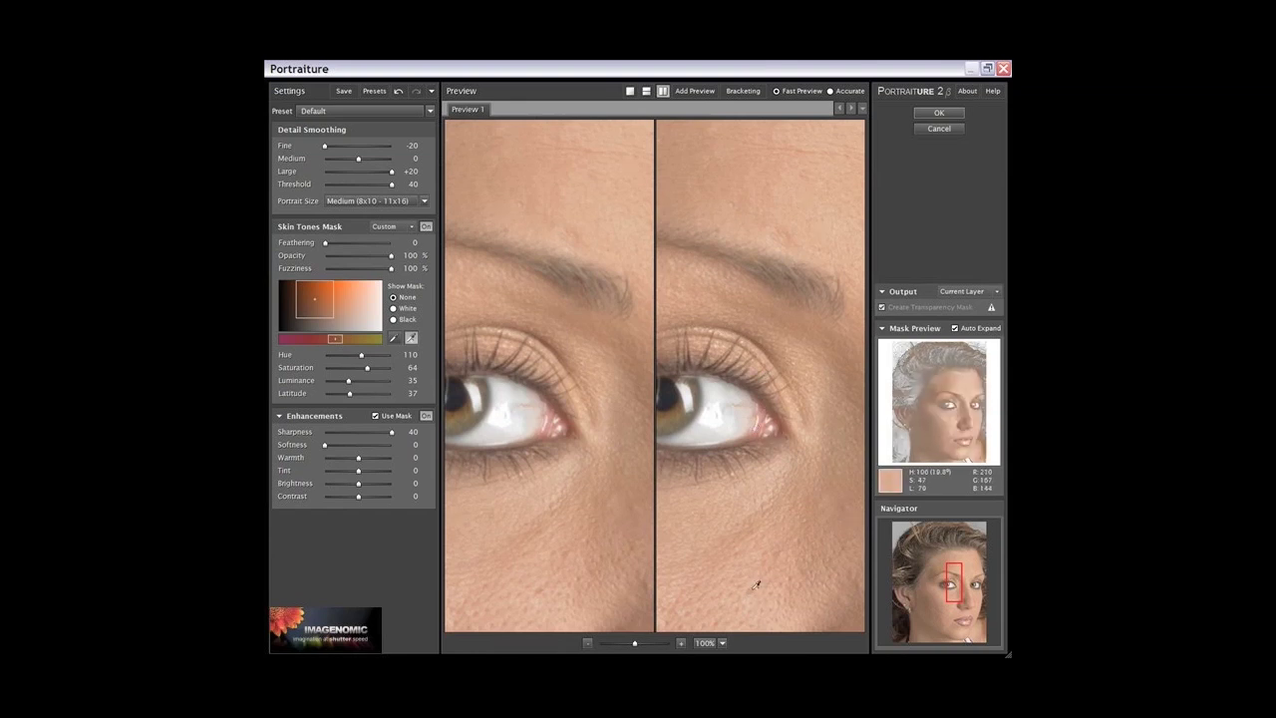
Step: Try a Softness of 5 and a Warmth of up to +19 on the masked skin, and return the Warmth to 0
left_click(334, 445)
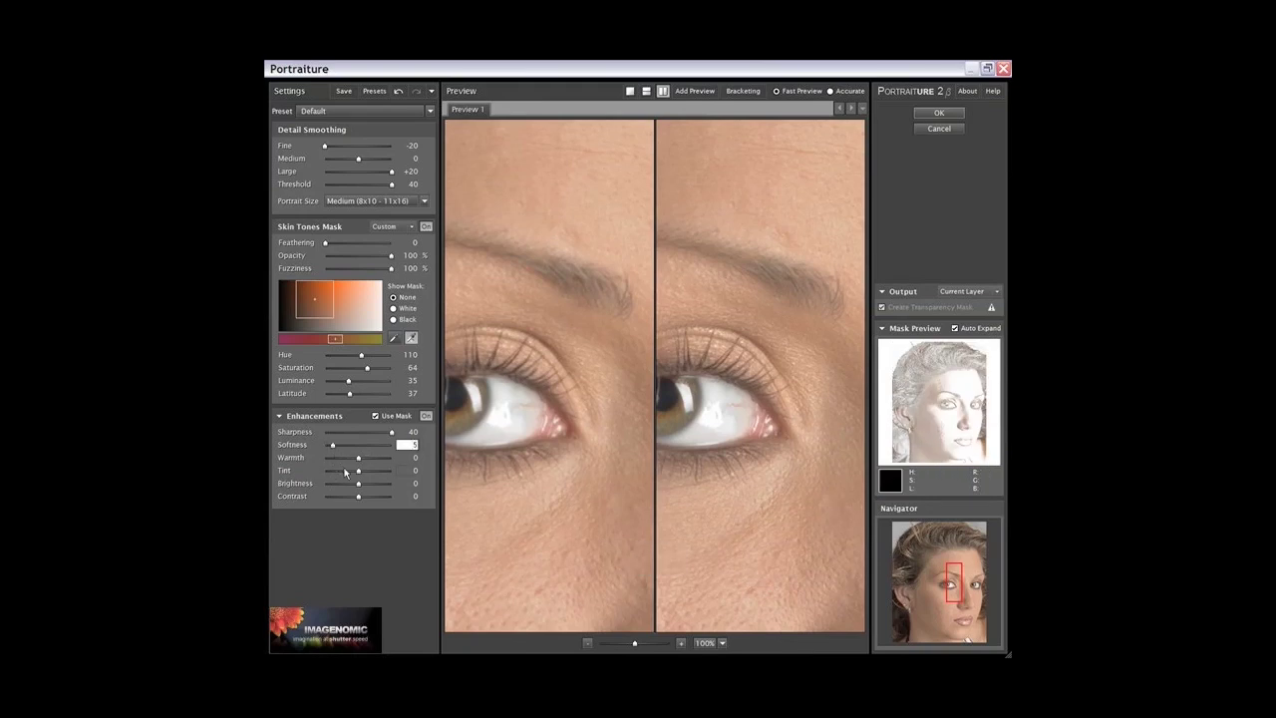
left_click(588, 644)
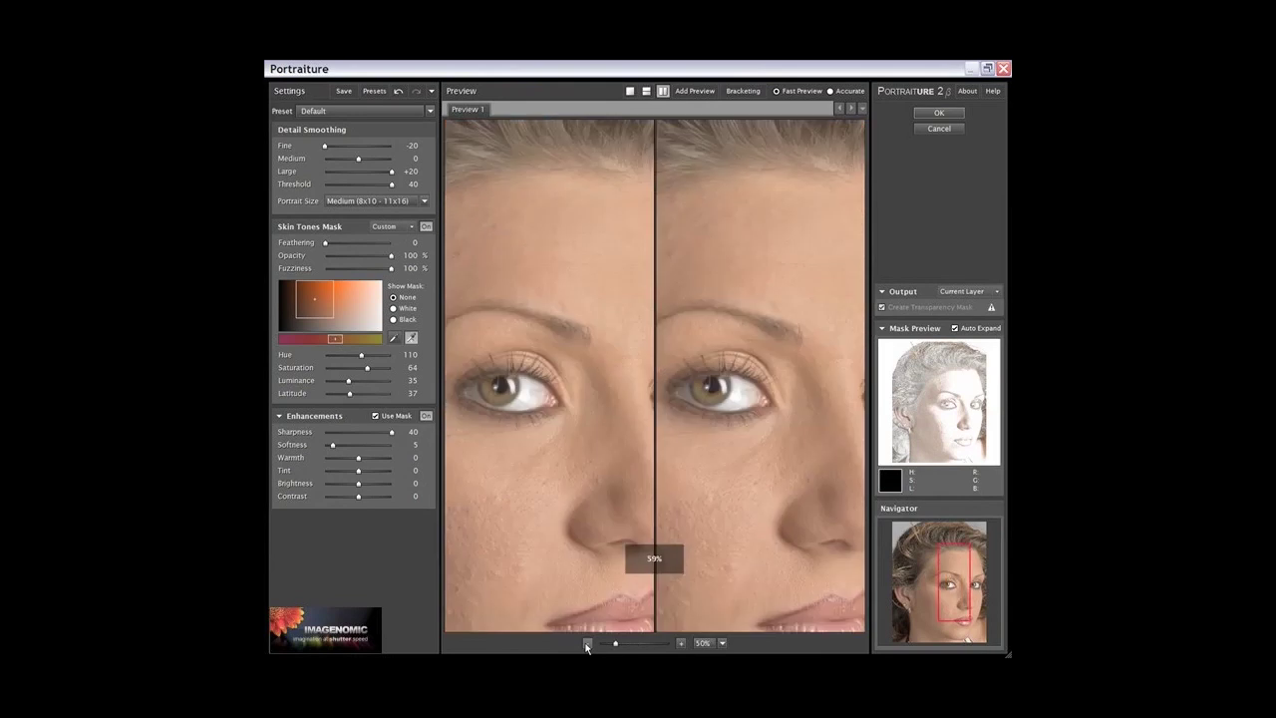
left_click(587, 643)
left_click_drag(361, 459, 385, 461)
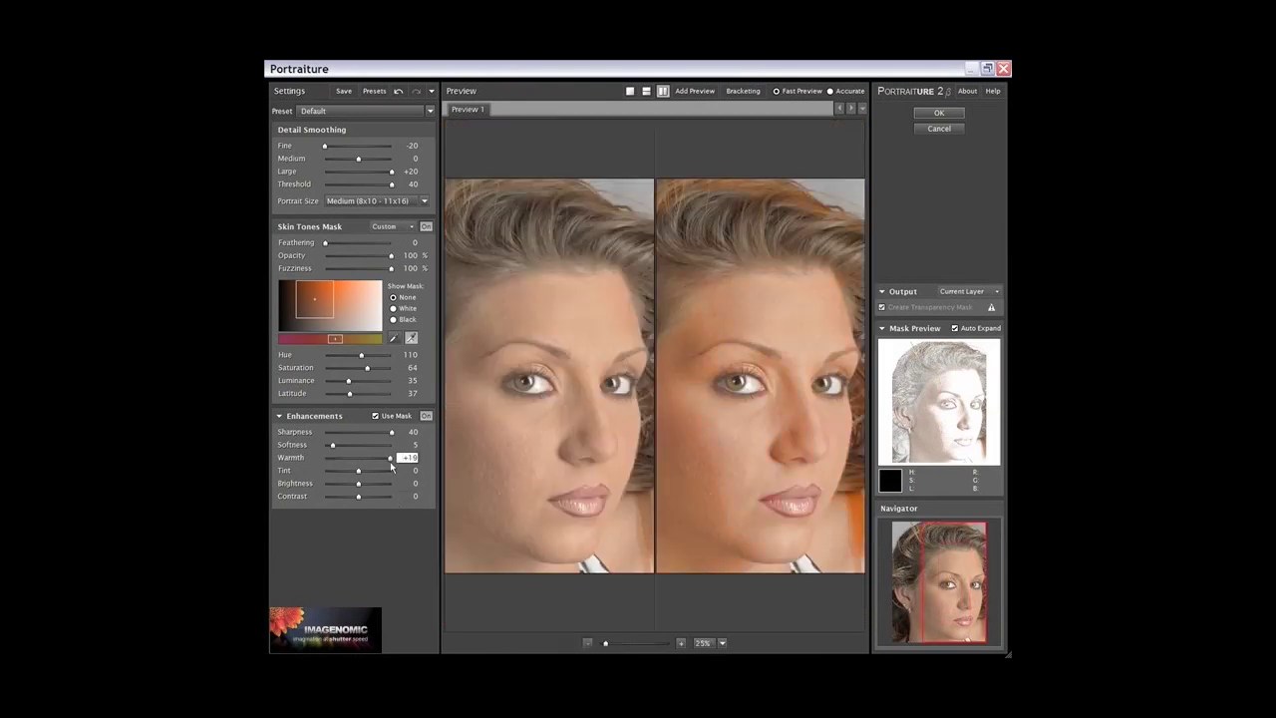
left_click_drag(390, 462, 360, 463)
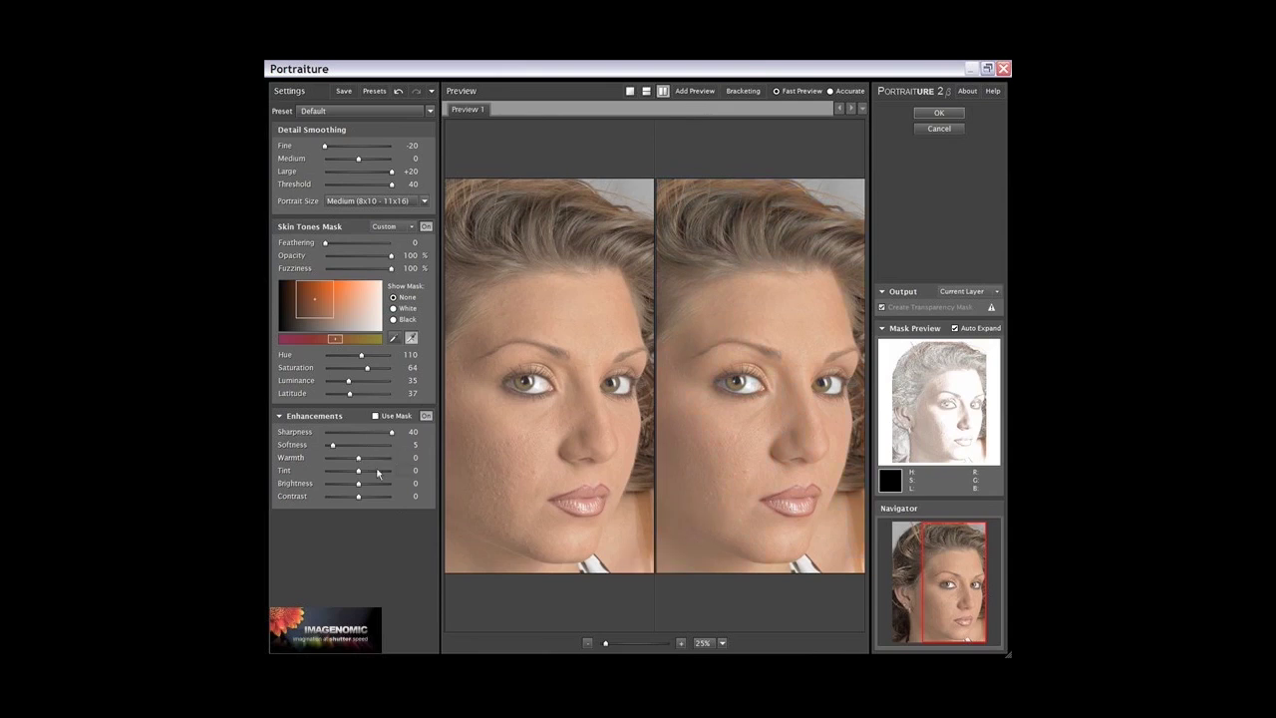
Step: Return the Softness to 0 and test the enhancements with Use Mask turned off and on
left_click_drag(361, 447, 356, 452)
left_click(377, 417)
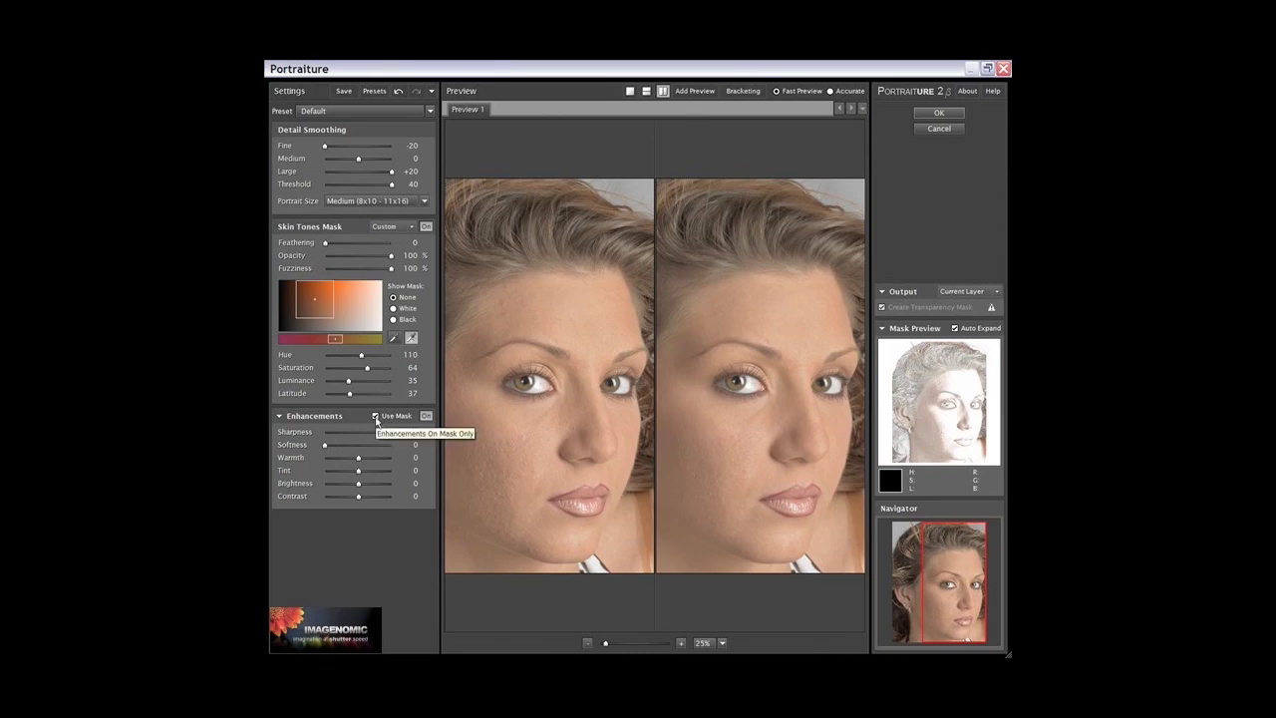
left_click(426, 416)
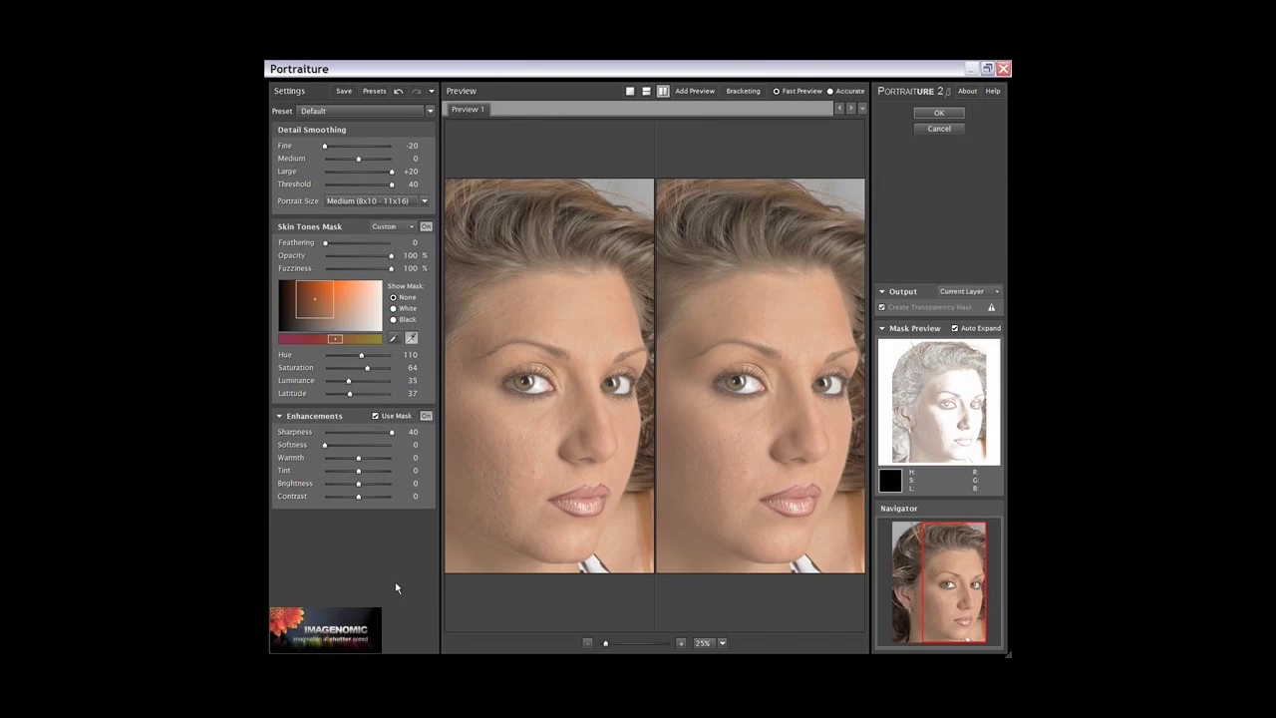
Step: Resample the skin tones mask from the shaded jaw and extend it with the lighter cheek tone
left_click(394, 338)
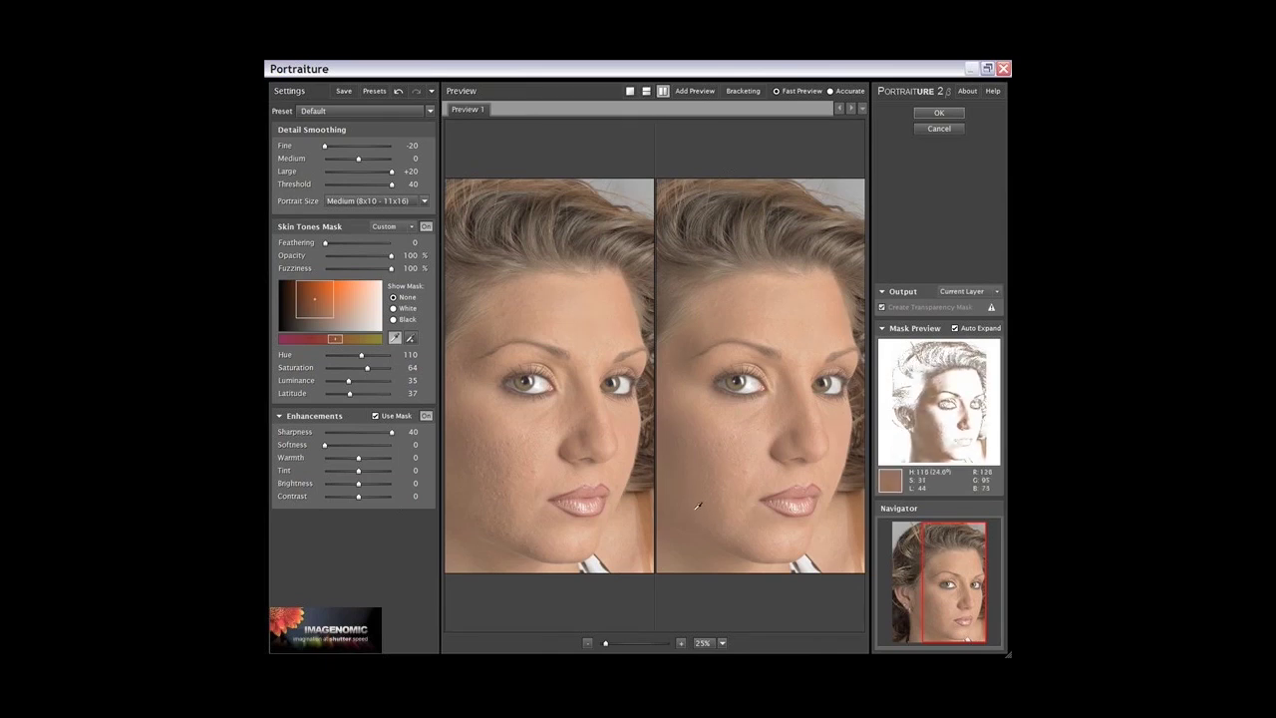
left_click(652, 558)
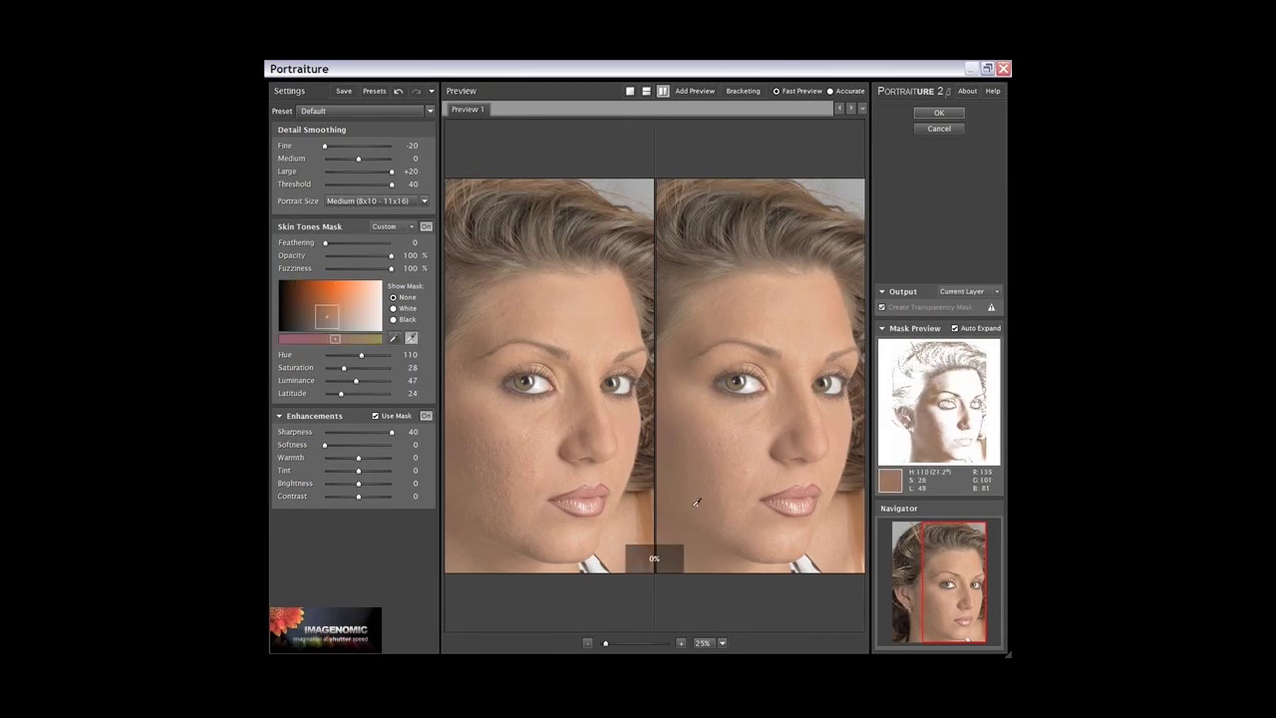
left_click(736, 446)
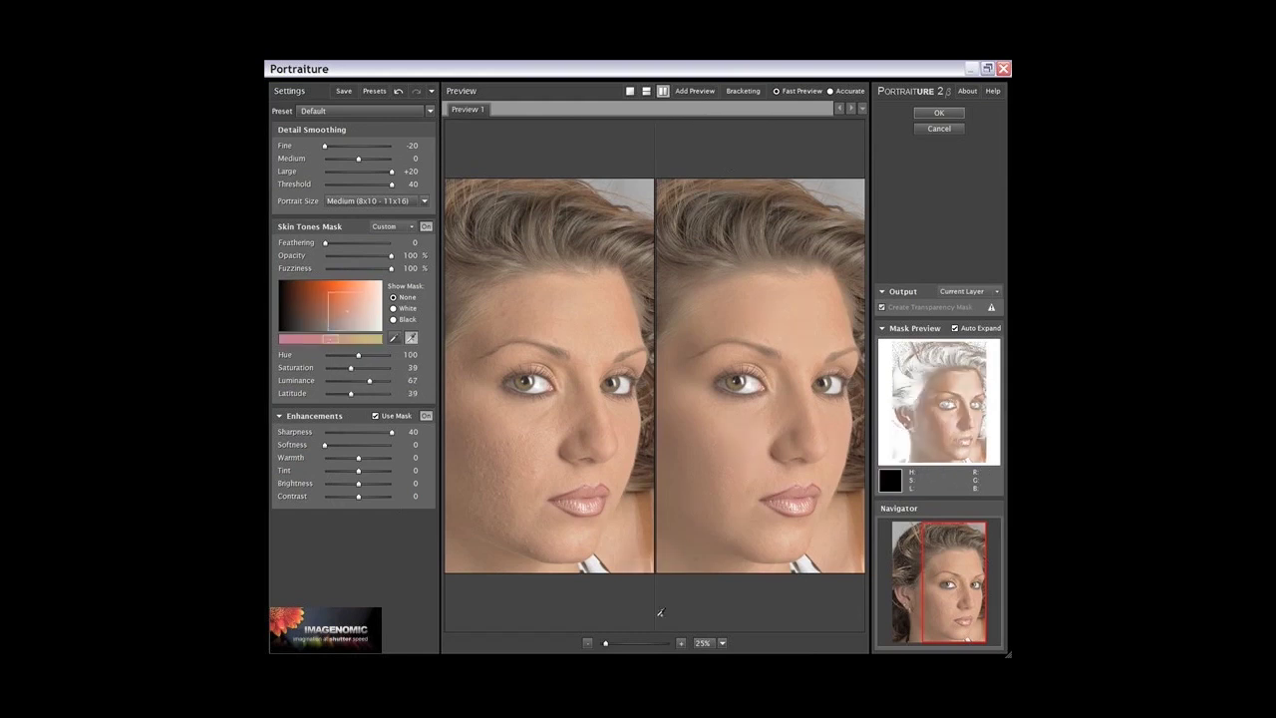
Step: Switch to a single preview at 50% and add the shaded cheek's tone to the mask
left_click(629, 90)
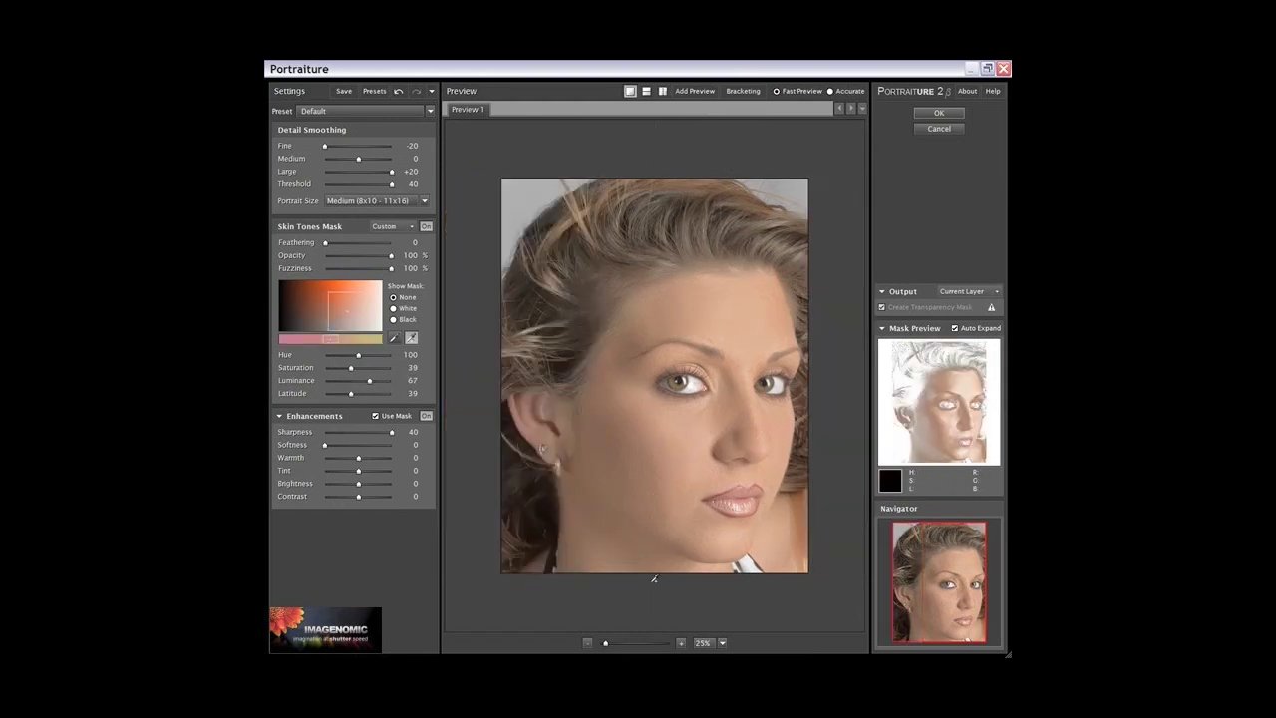
left_click(681, 643)
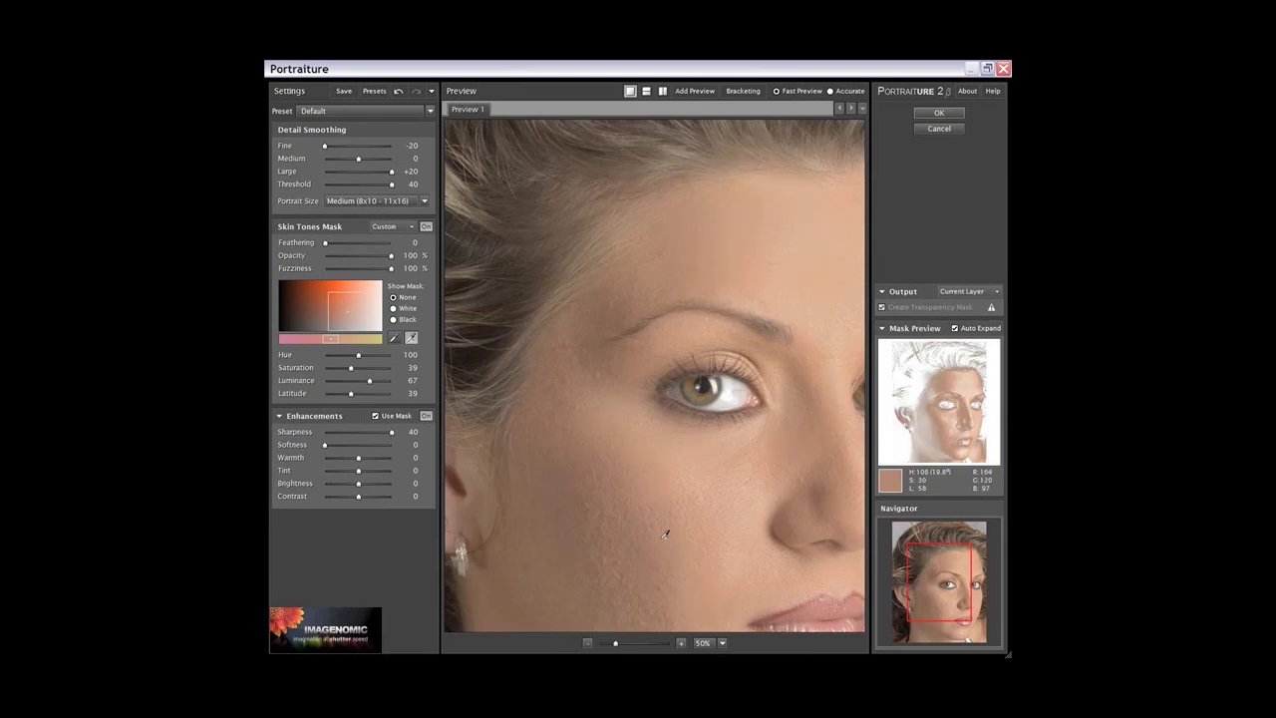
left_click_drag(665, 534, 650, 376)
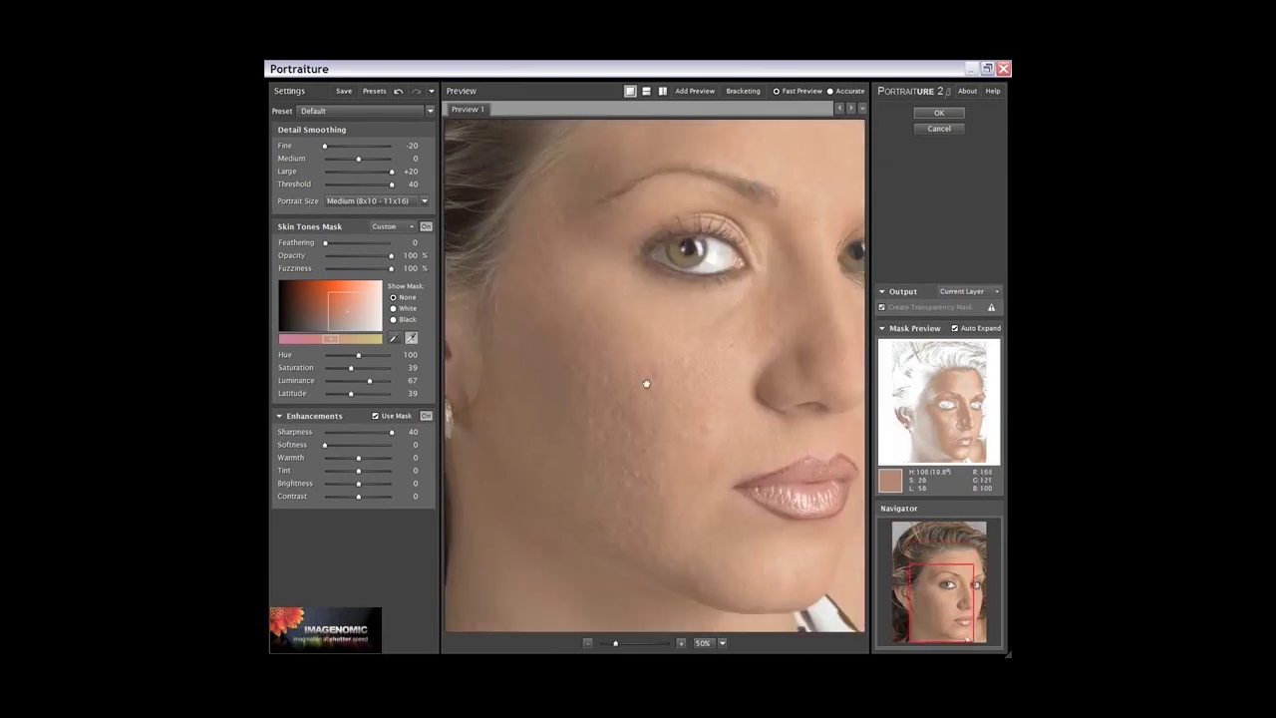
left_click(585, 391)
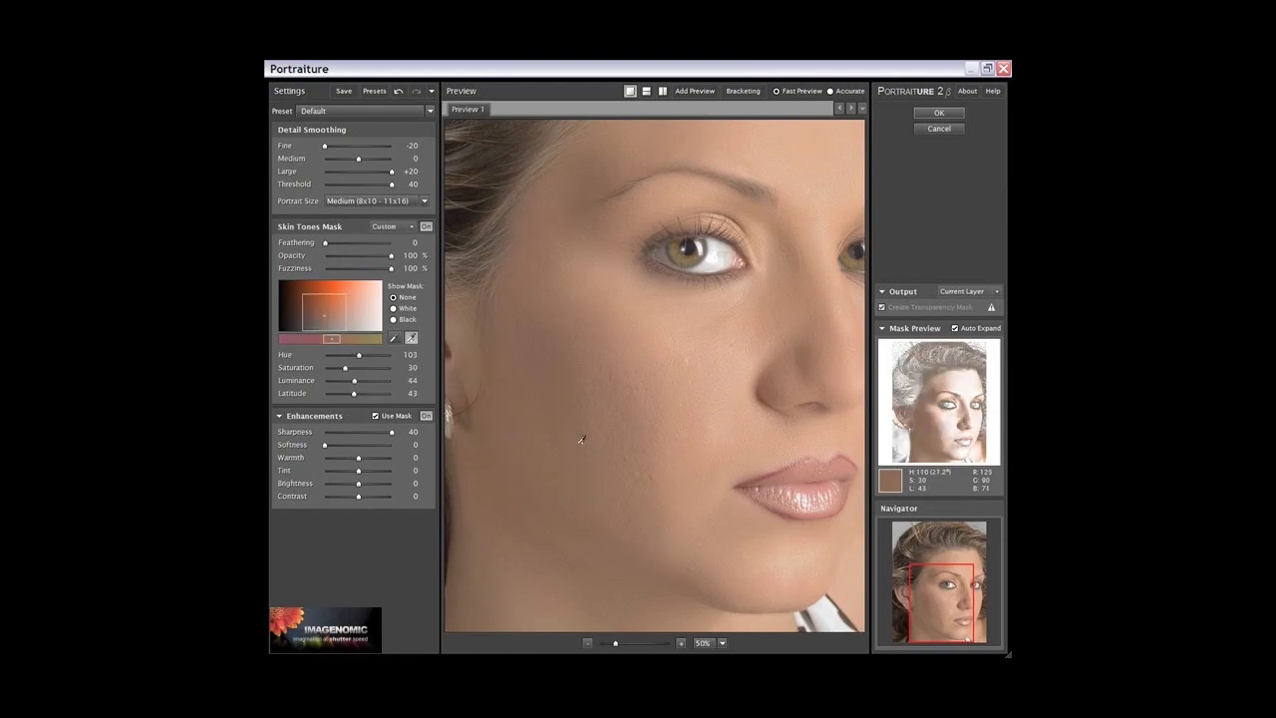
Step: Set the output to New Layer with Create Transparency Mask enabled and apply the filter
left_click(587, 642)
left_click(1001, 296)
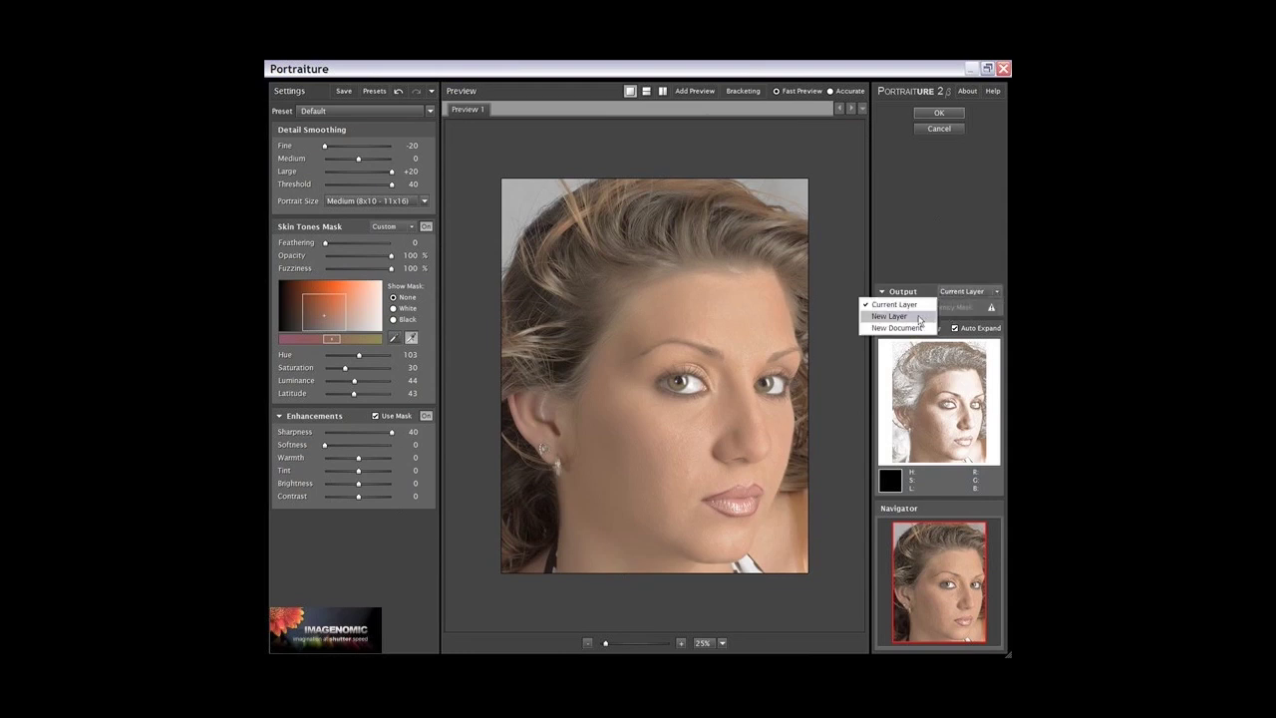
left_click(918, 317)
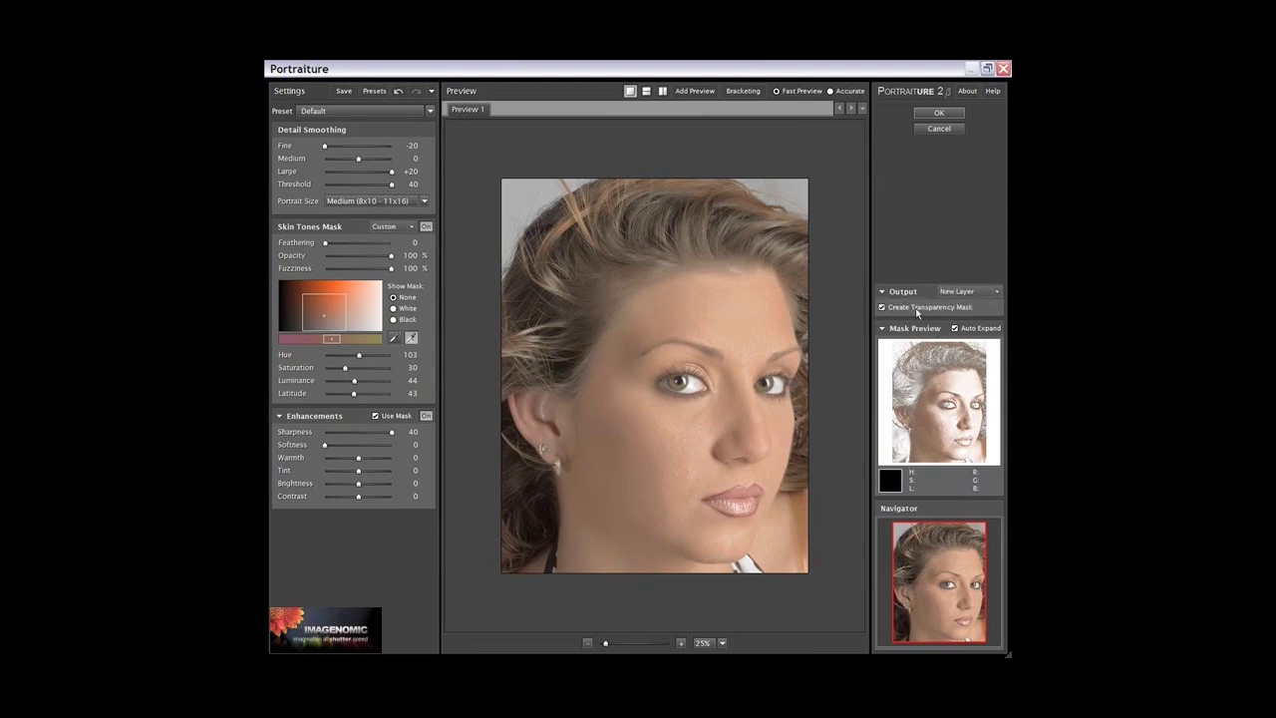
left_click(939, 113)
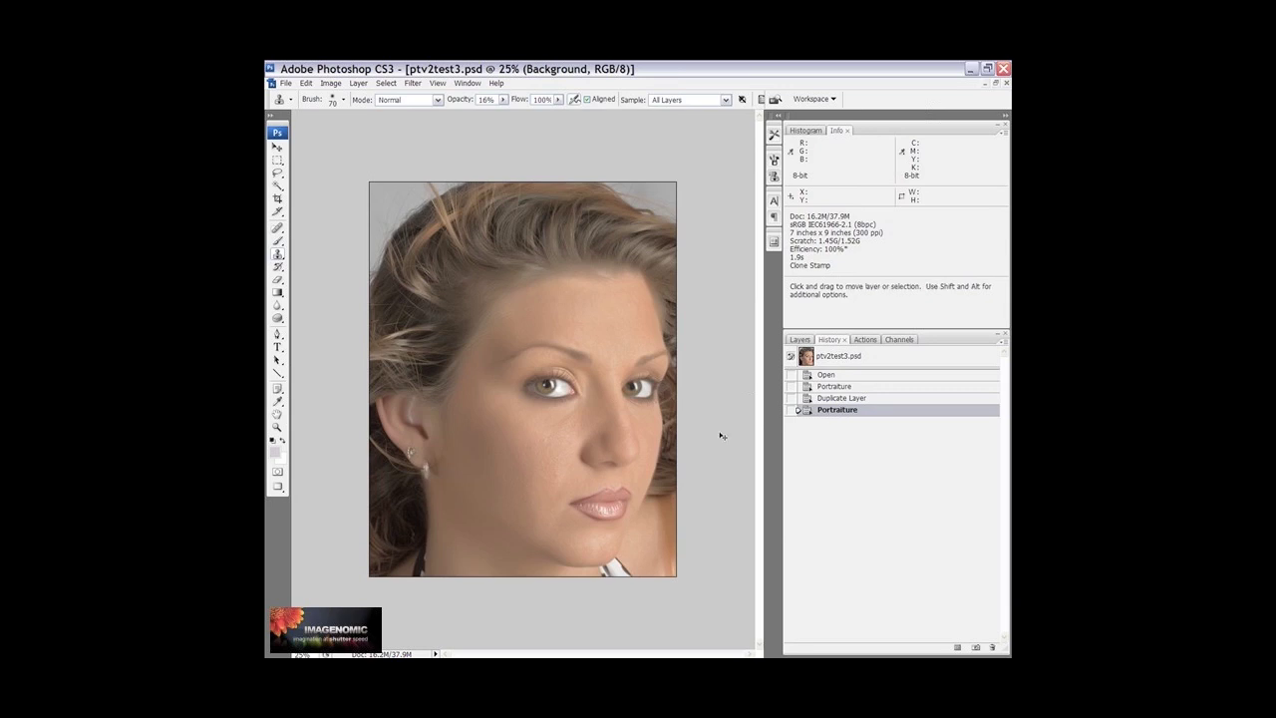
Step: In Photoshop, compare the portrait at 50% with the Background copy layer hidden and shown
key("ctrl+plus")
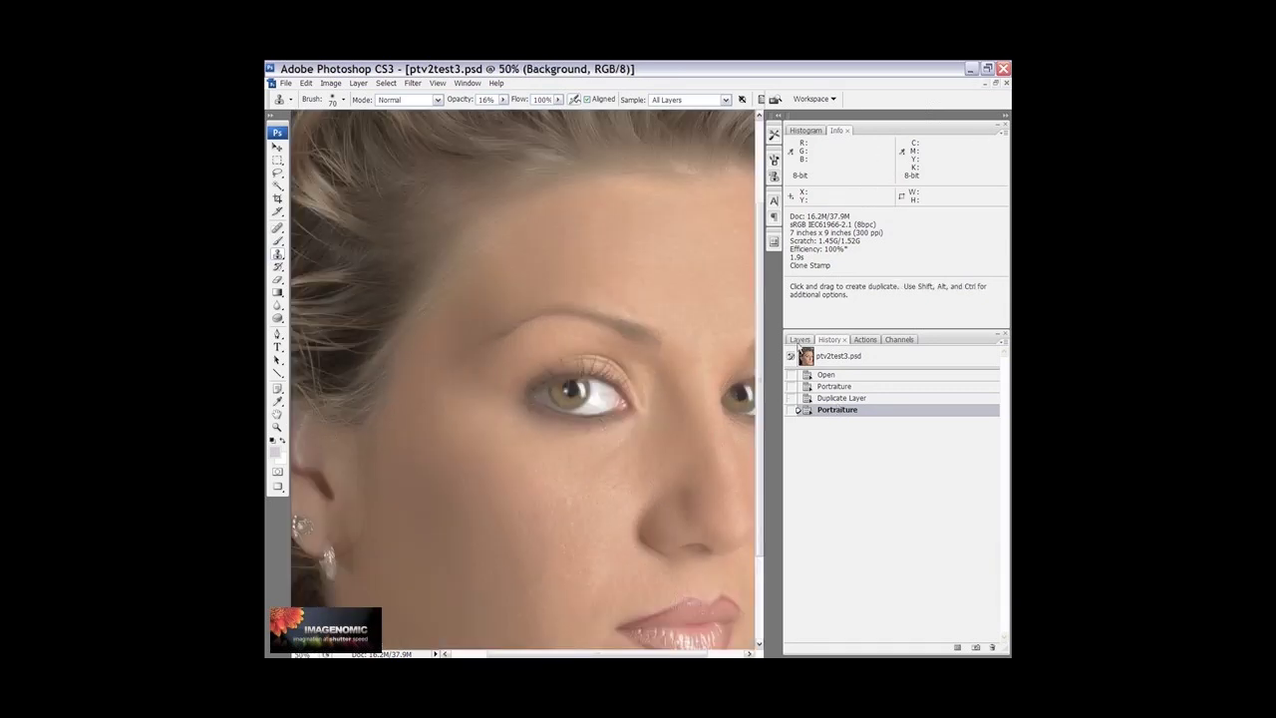
left_click(798, 340)
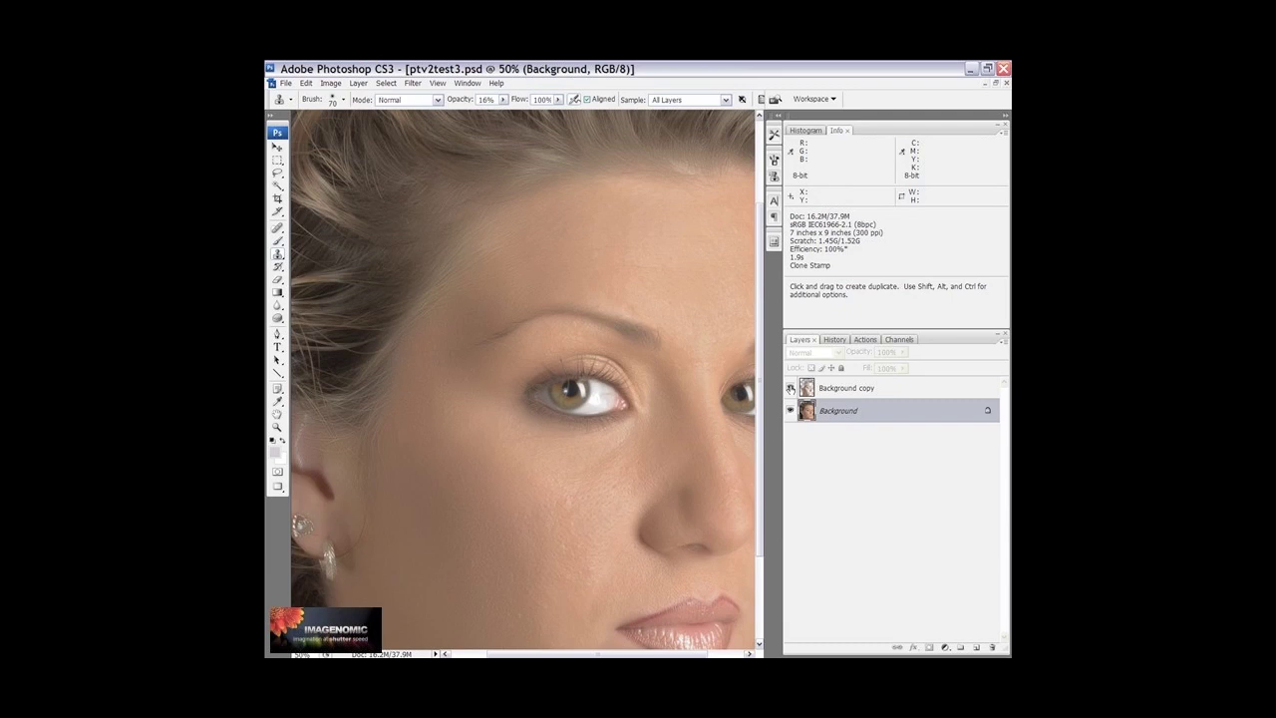
left_click(790, 388, "alt")
left_click(789, 388, "alt")
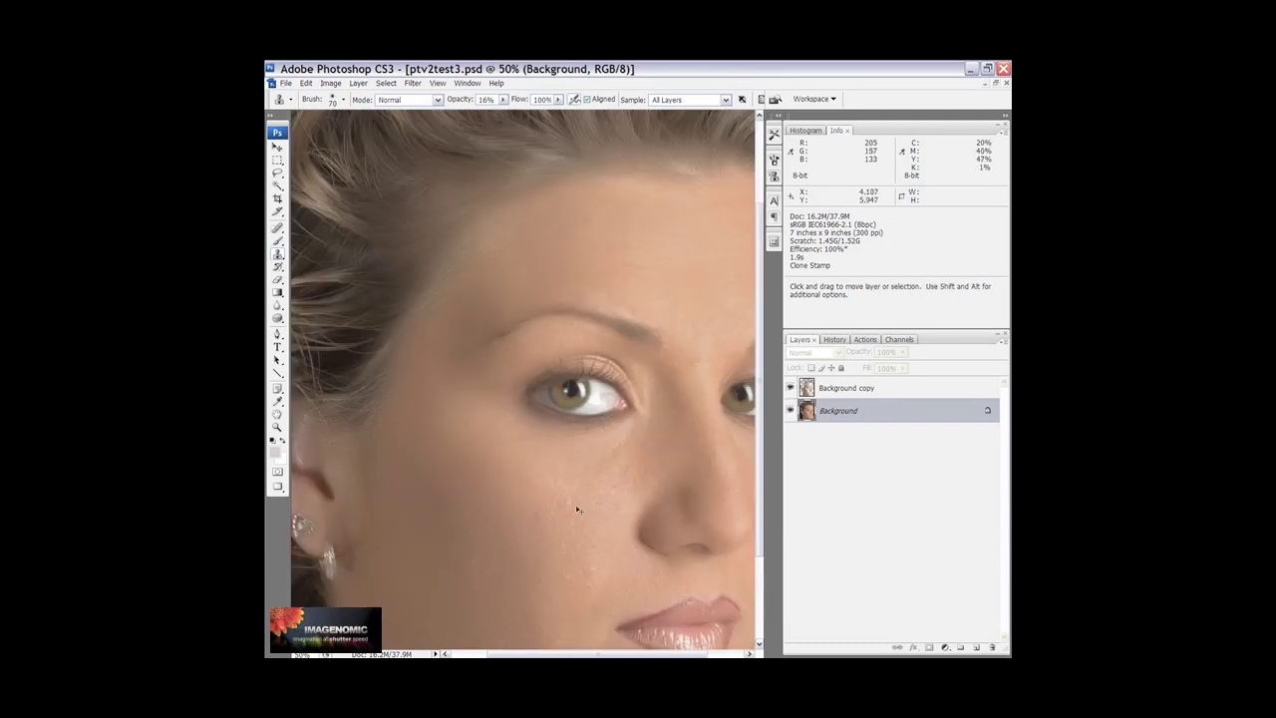
left_click(790, 388)
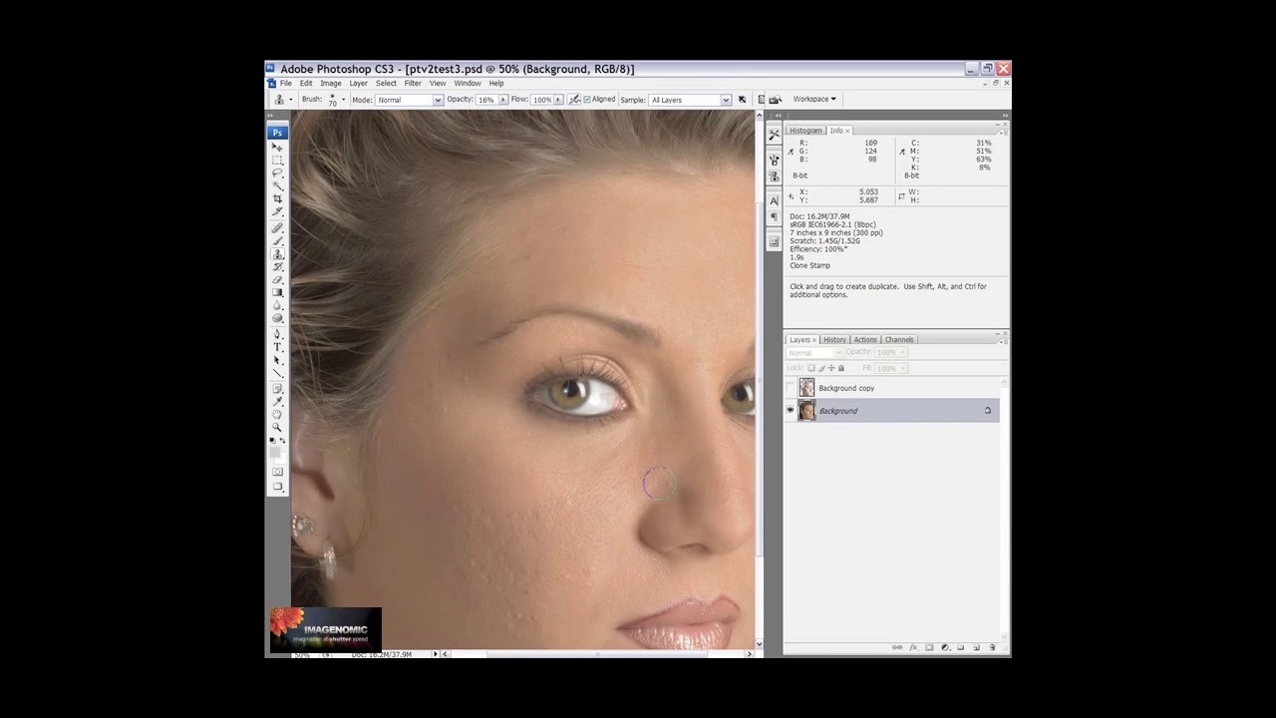
left_click(790, 387)
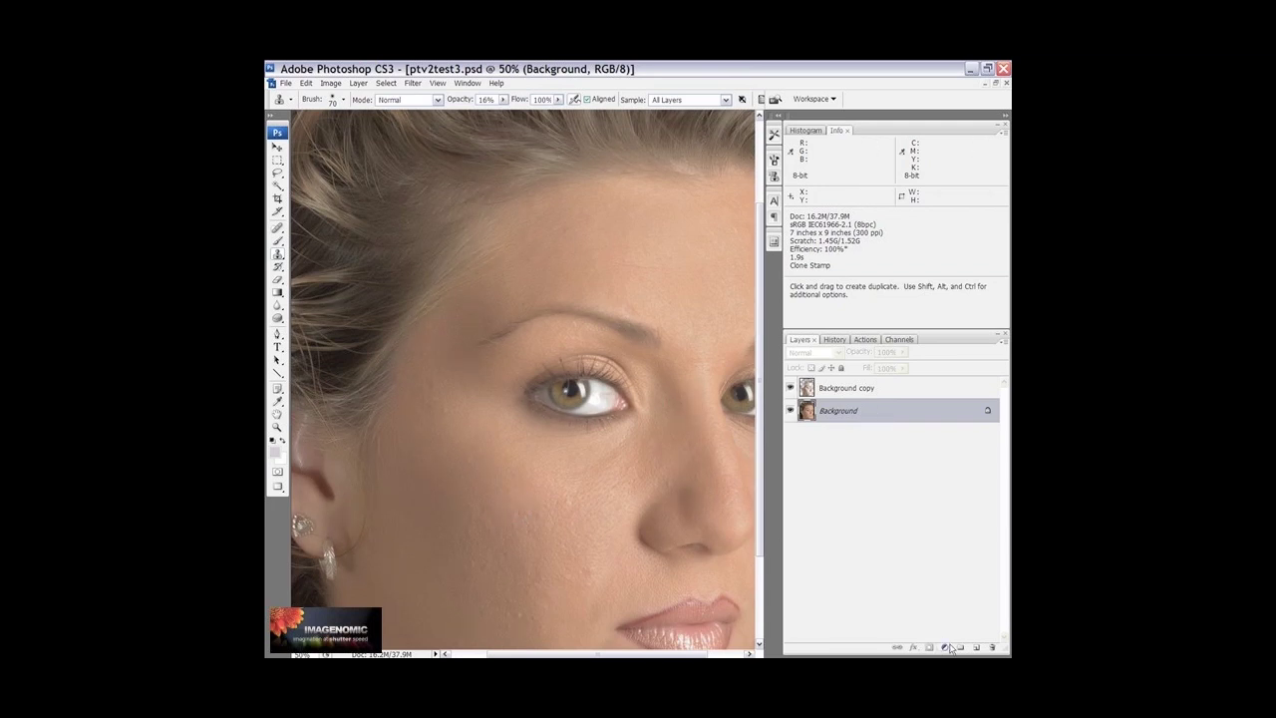
Step: Add a layer mask to the Background copy layer and ready a 150-pixel black Brush at 100% opacity over the cheek
left_click(842, 389)
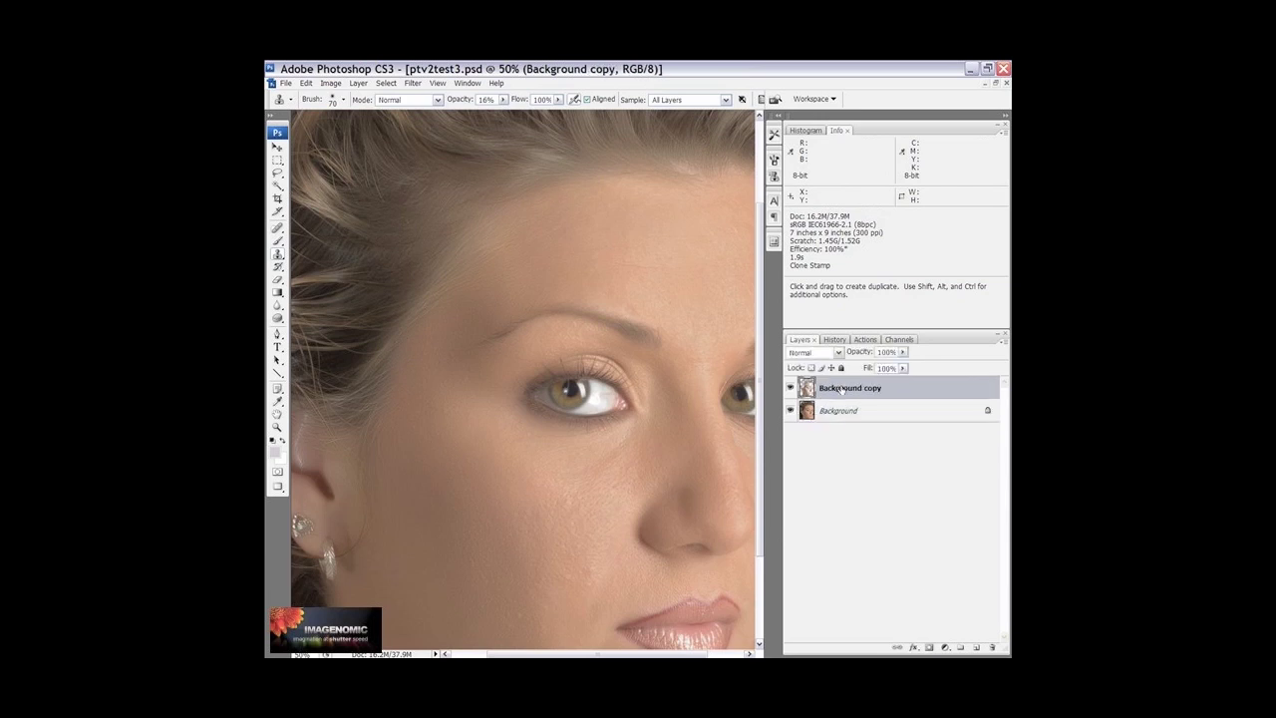
left_click(930, 646)
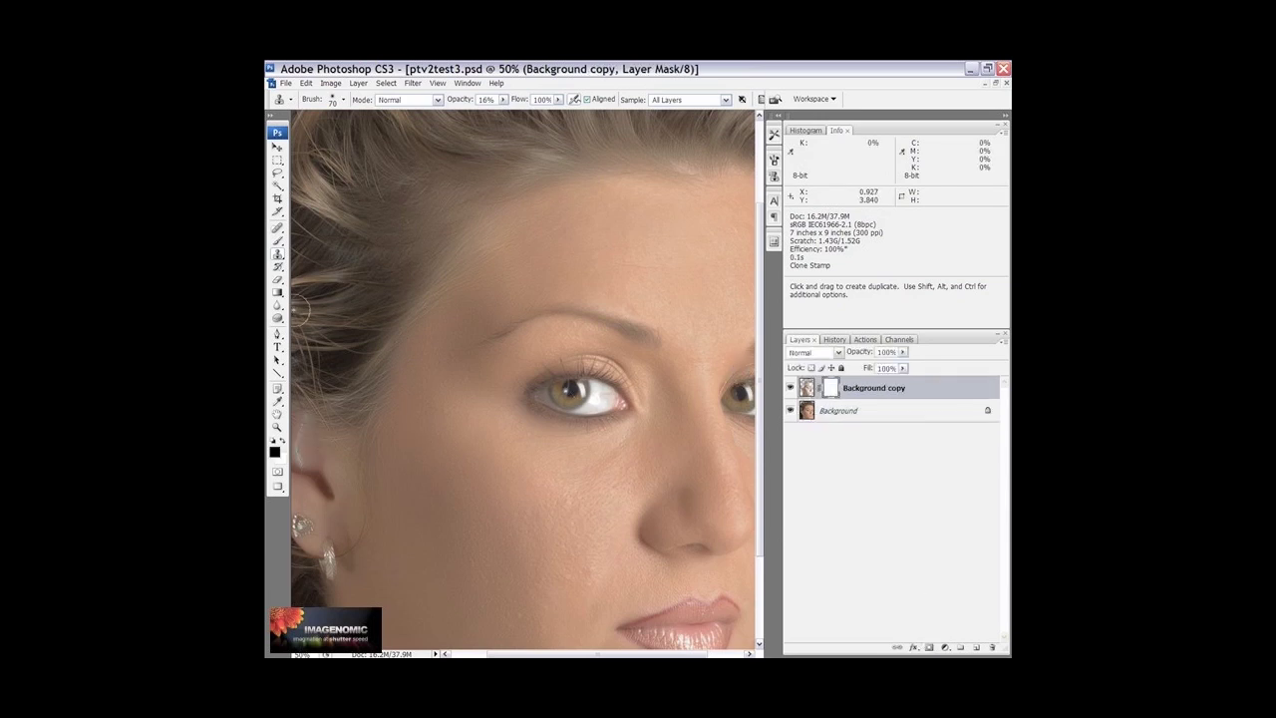
left_click(278, 242)
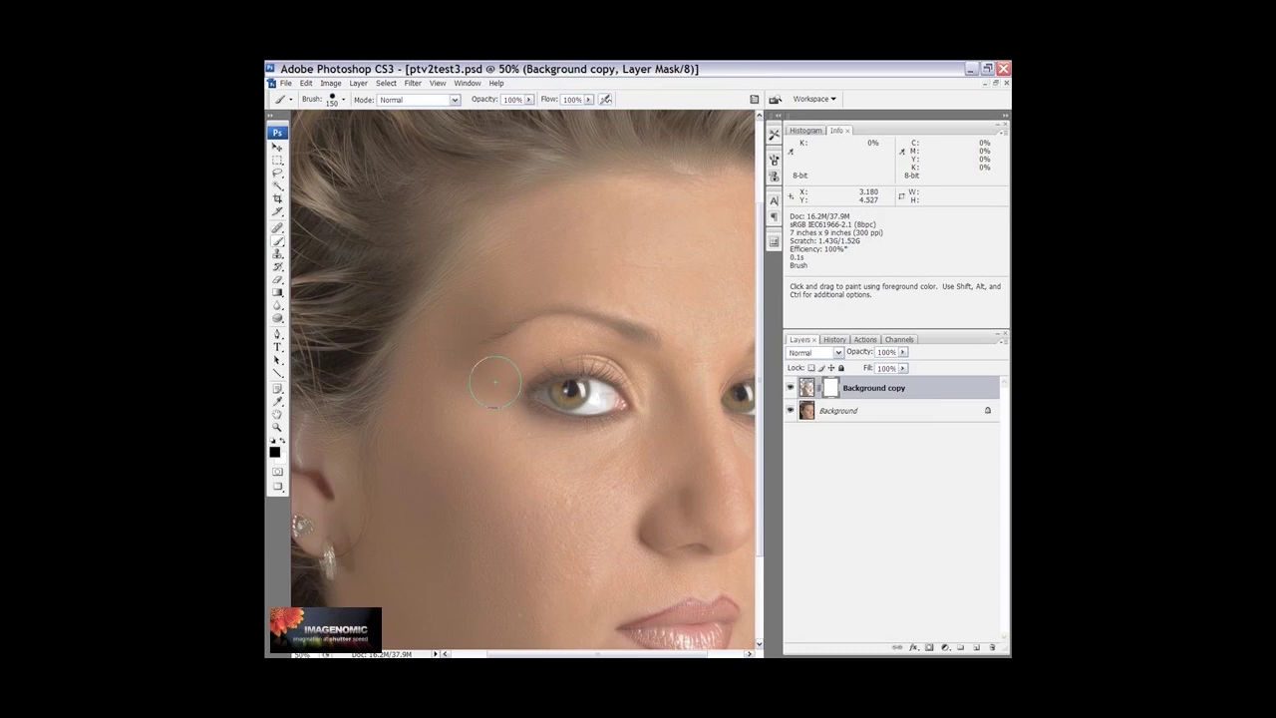
left_click_drag(624, 594, 569, 450)
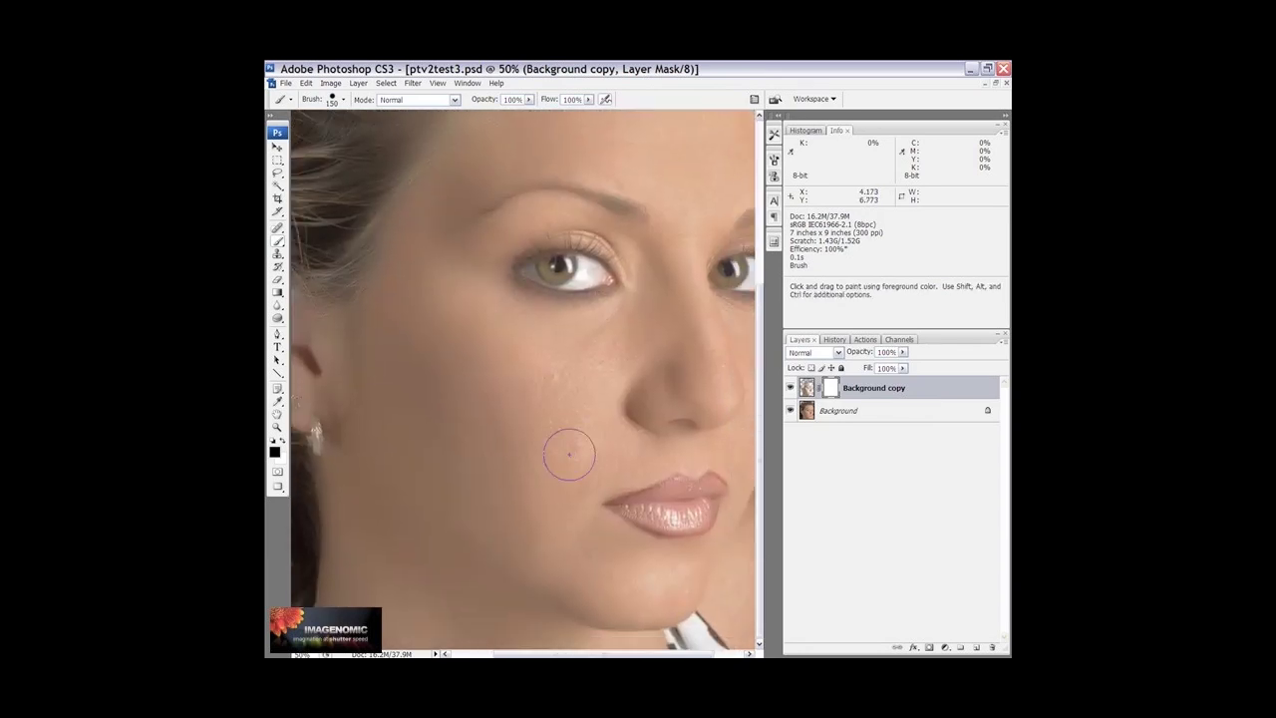